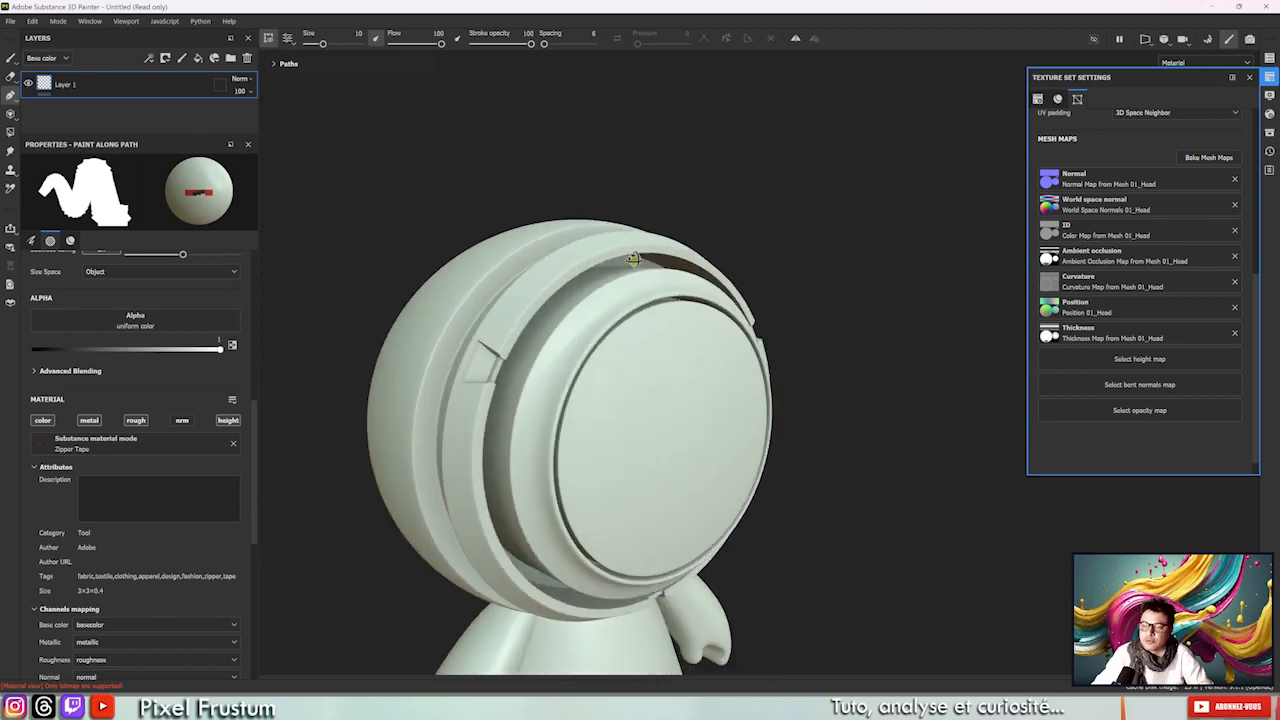
# Apply the Machinery smart material from the starter assets above Layer 1 on the head.
pyautogui.keyDown('alt'); pyautogui.moveTo(615, 333); pyautogui.dragTo(110, 138, button='right'); pyautogui.keyUp('alt')
pyautogui.keyDown('alt'); pyautogui.moveTo(440, 240); pyautogui.dragTo(466, 269); pyautogui.keyUp('alt')
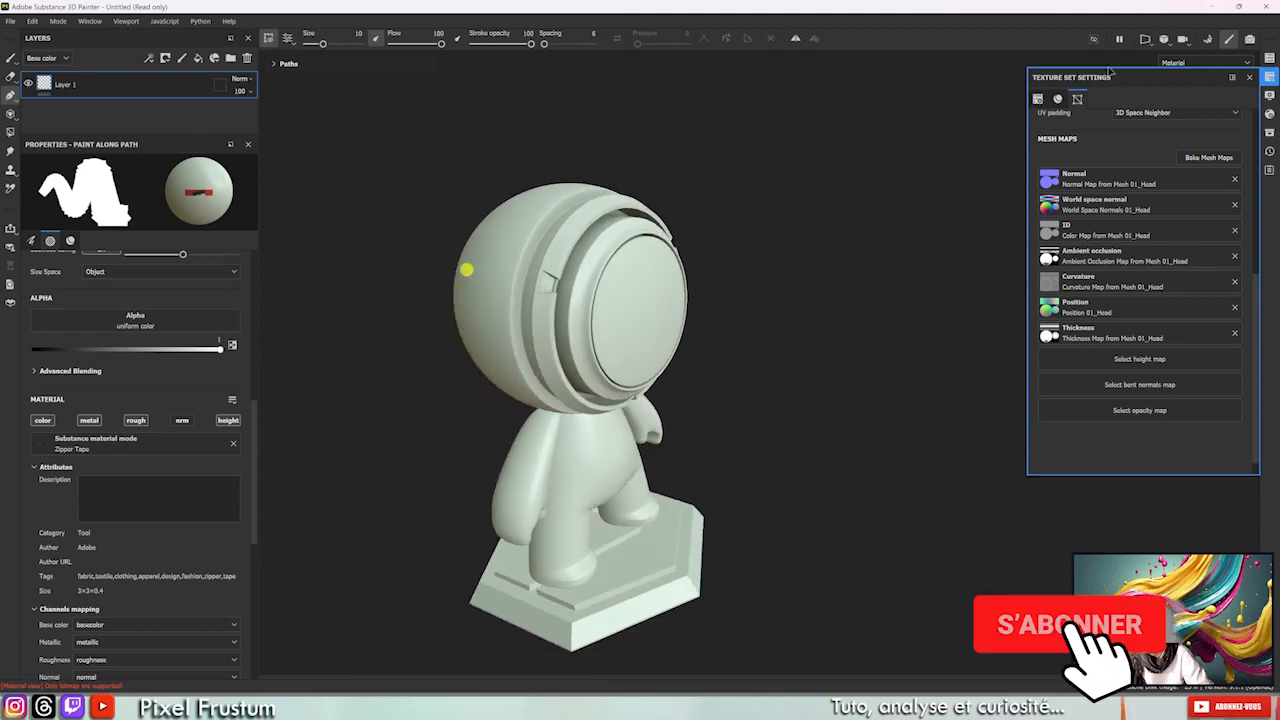
pyautogui.click(1269, 132)
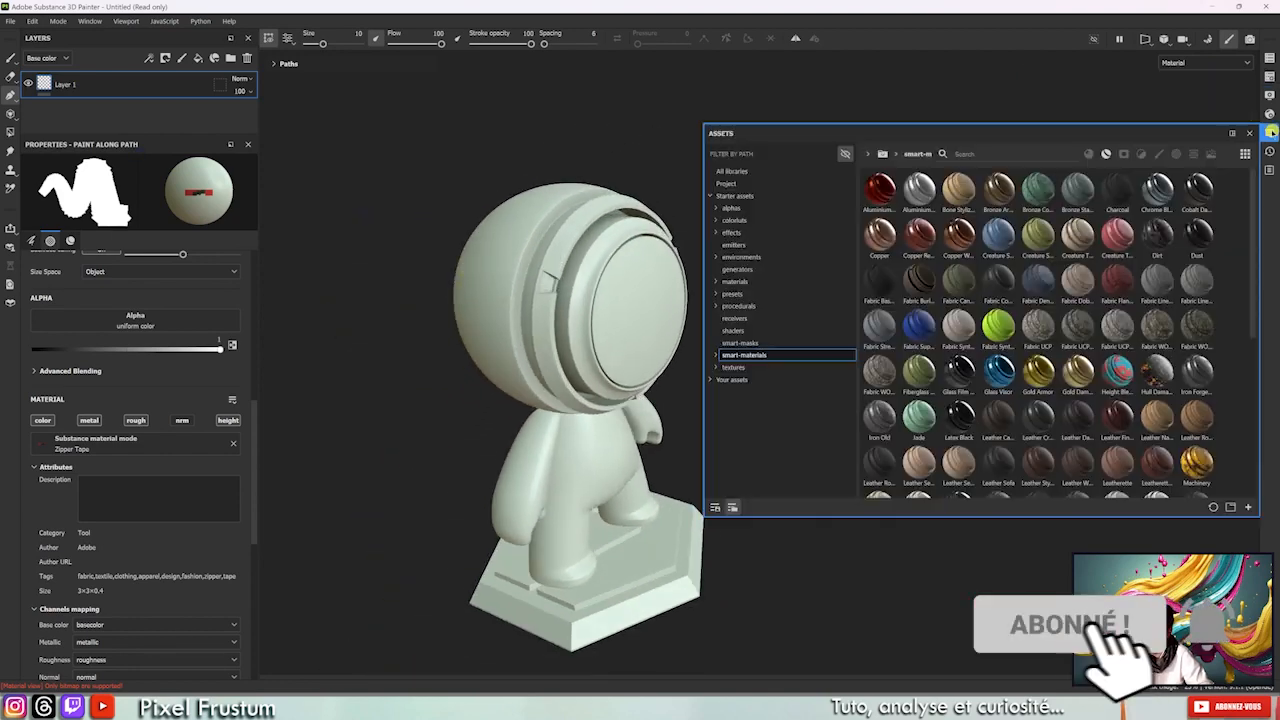
pyautogui.click(762, 344)
pyautogui.click(755, 355)
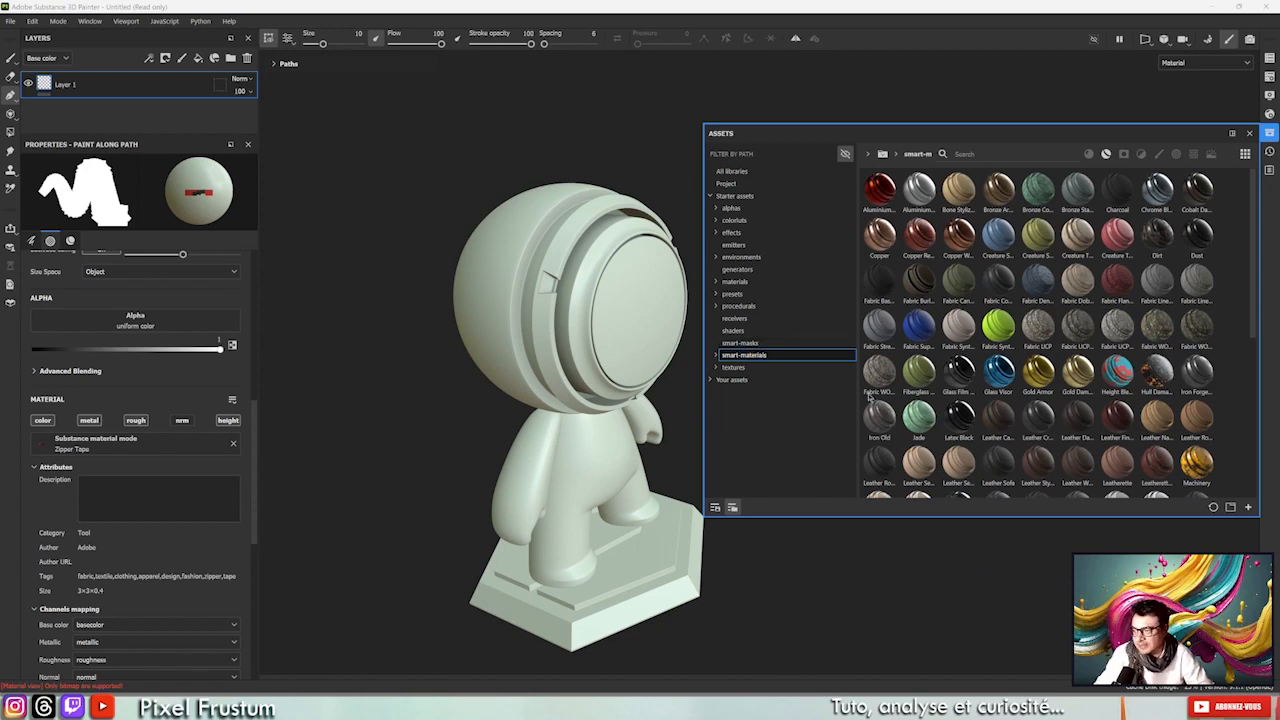
pyautogui.moveTo(1207, 466); pyautogui.dragTo(114, 80)
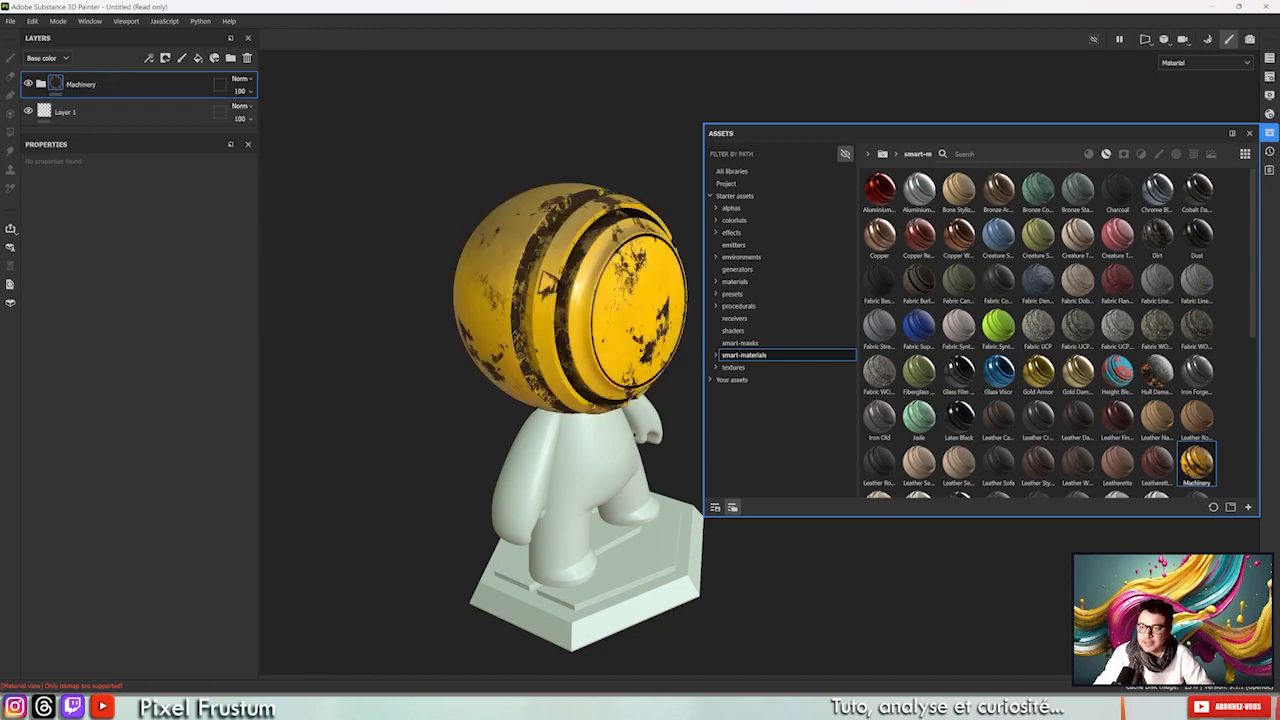
# Examine the Machinery material's edge wear on the head up close and delete its layer group.
pyautogui.scroll(5, 469, 251)
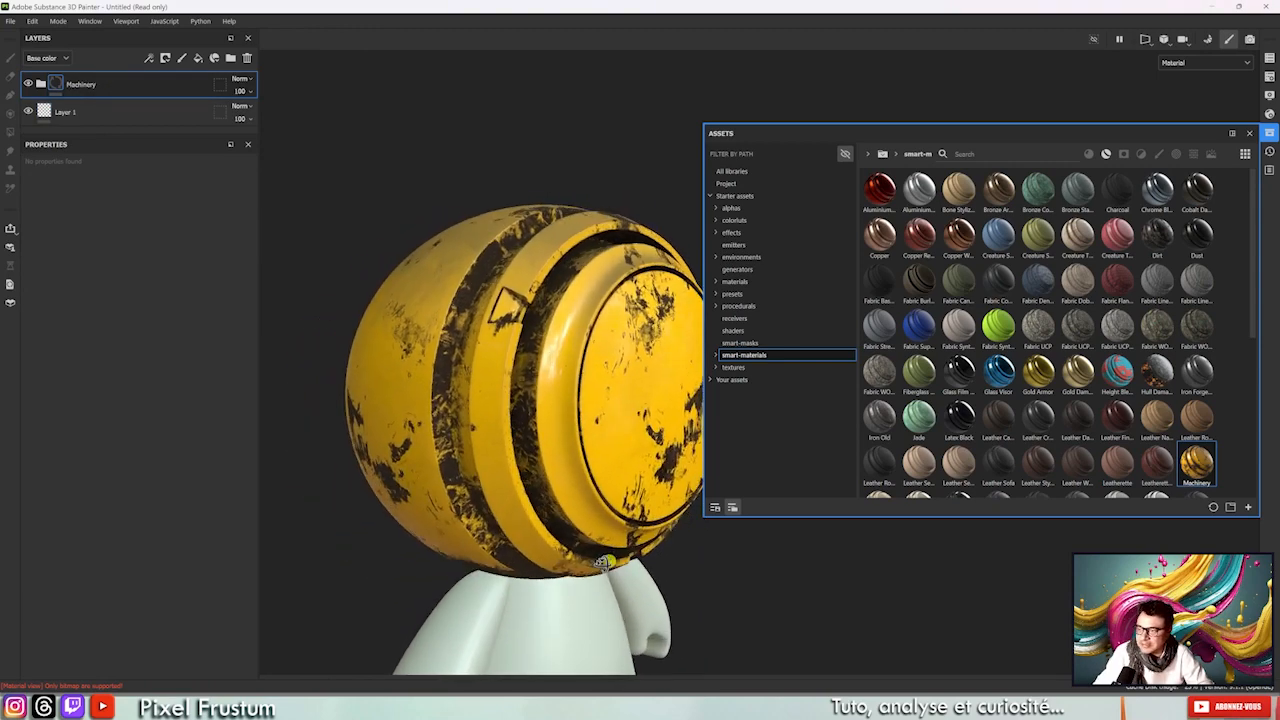
pyautogui.moveTo(1206, 484)
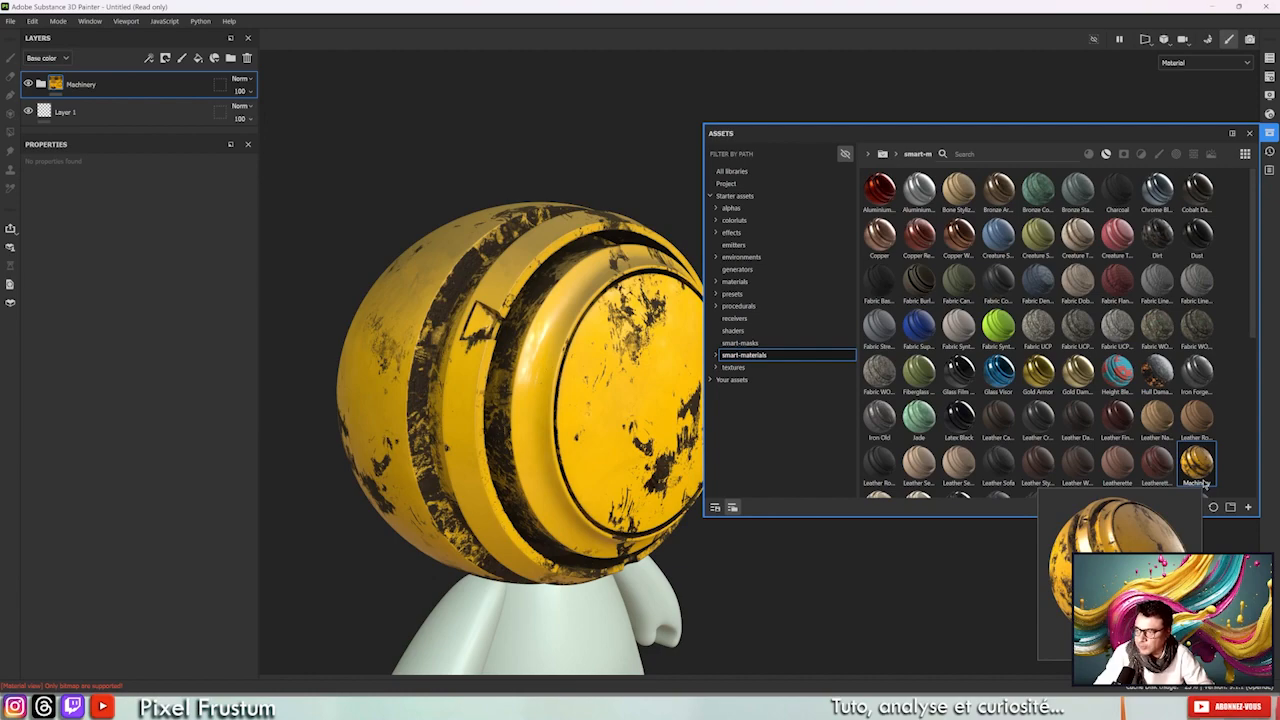
pyautogui.moveTo(368, 208)
pyautogui.keyDown('alt'); pyautogui.mouseDown()
pyautogui.moveTo(322, 170)
pyautogui.moveTo(335, 250)
pyautogui.moveTo(350, 214)
pyautogui.moveTo(591, 271)
pyautogui.moveTo(400, 137)
pyautogui.moveTo(395, 378)
pyautogui.moveTo(432, 270)
pyautogui.moveTo(343, 257)
pyautogui.moveTo(203, 203)
pyautogui.moveTo(360, 86)
pyautogui.moveTo(513, 251)
pyautogui.moveTo(345, 222)
pyautogui.moveTo(381, 228)
pyautogui.mouseUp(); pyautogui.keyUp('alt')
pyautogui.keyDown('alt'); pyautogui.moveTo(500, 325); pyautogui.dragTo(546, 526, button='right'); pyautogui.keyUp('alt')
pyautogui.keyDown('alt'); pyautogui.moveTo(509, 423); pyautogui.dragTo(518, 458); pyautogui.keyUp('alt')
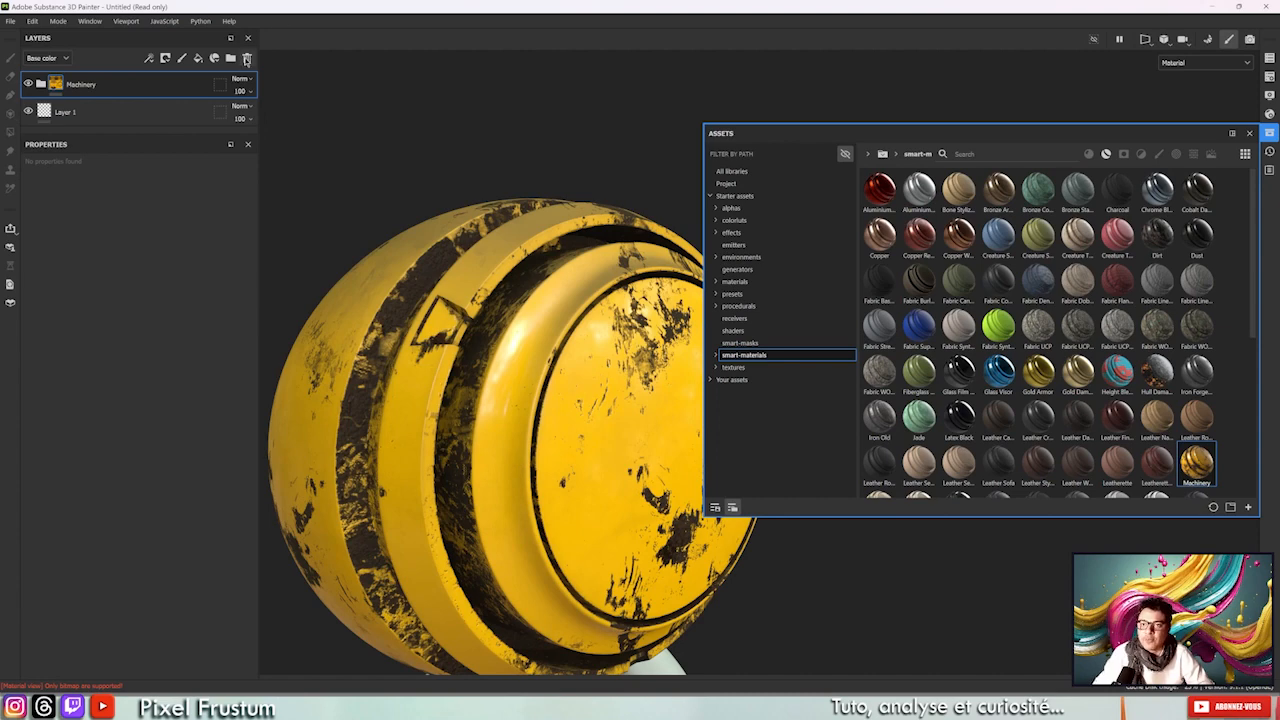
pyautogui.click(245, 58)
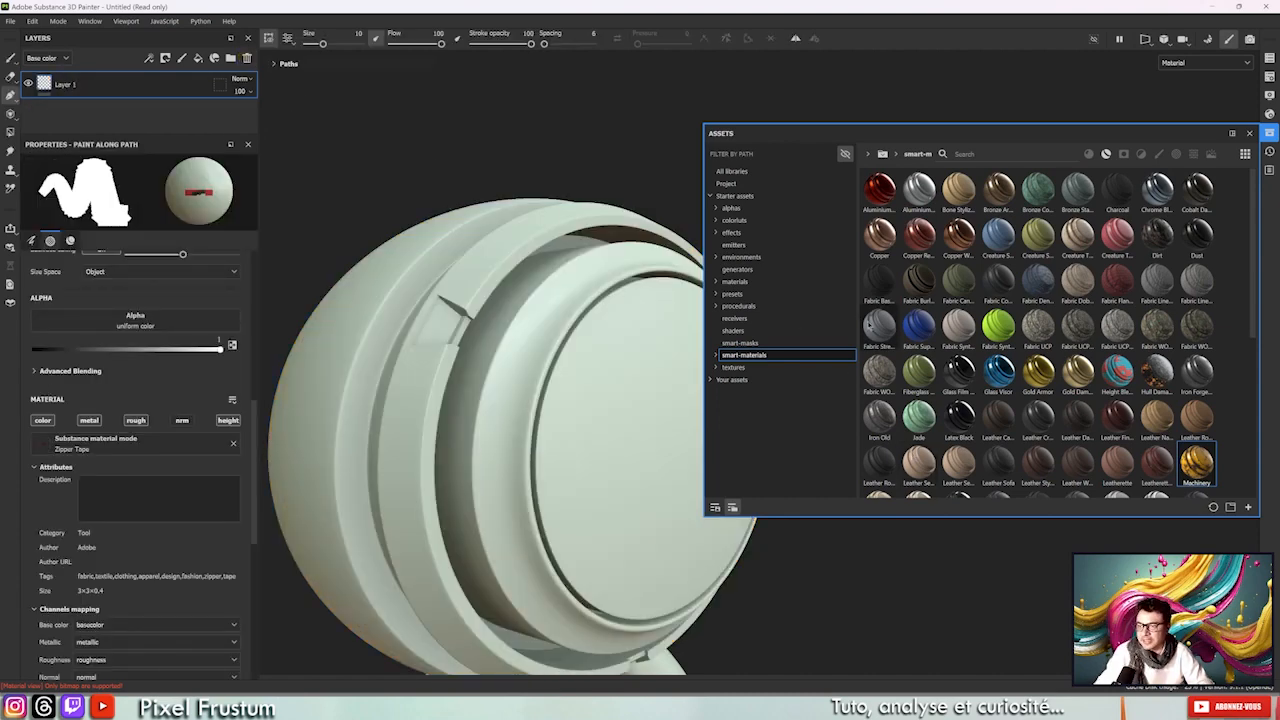
# Display the smart masks library and add a fill layer with a red base color above Layer 1.
pyautogui.click(742, 343)
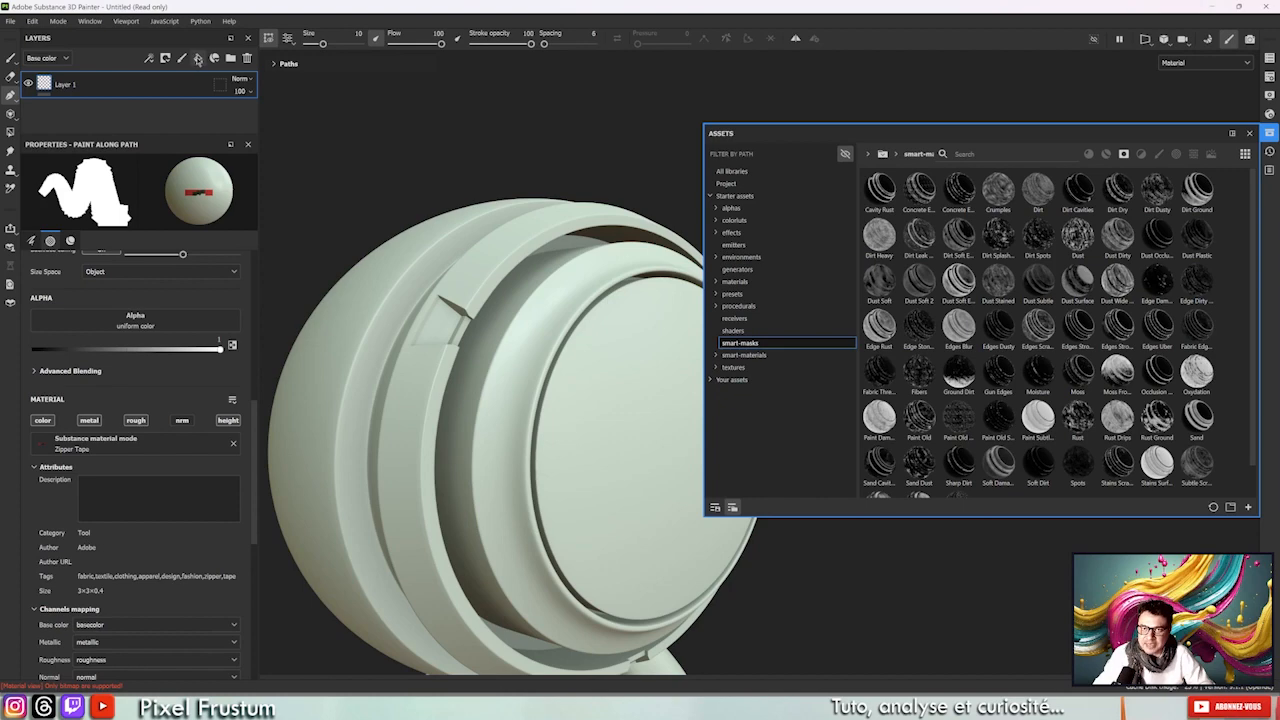
pyautogui.click(198, 59)
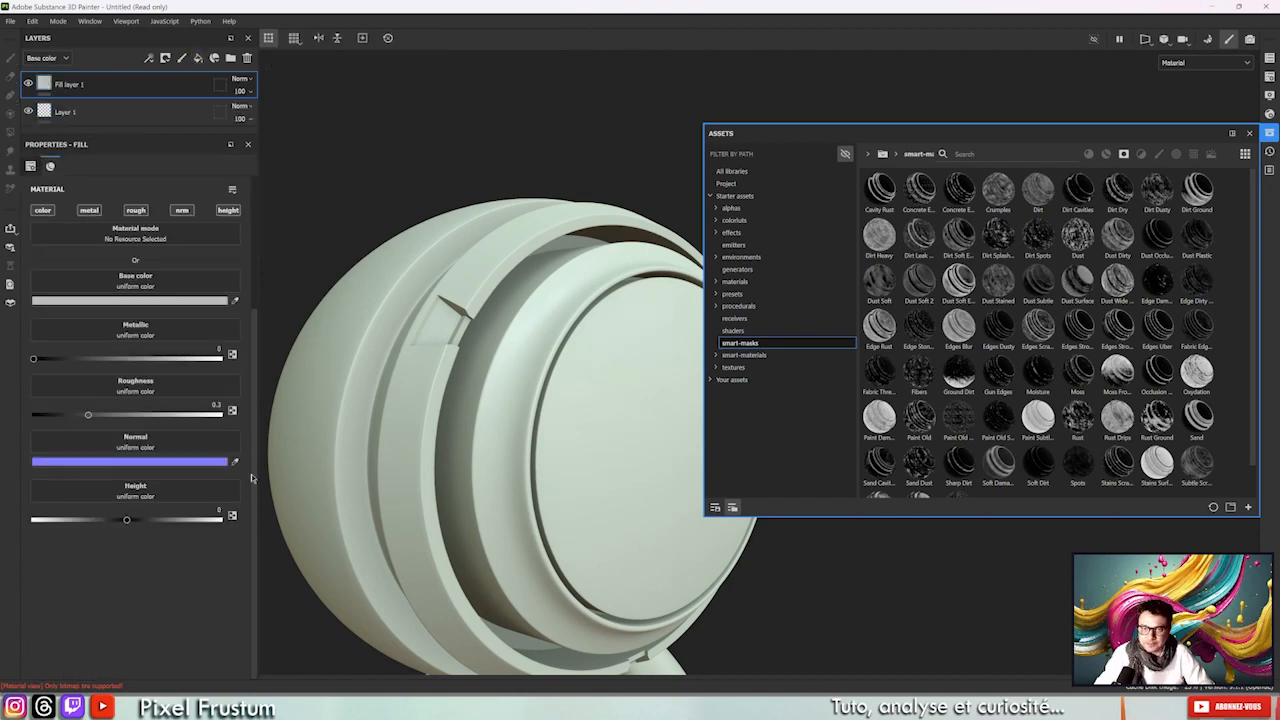
pyautogui.click(152, 300)
pyautogui.moveTo(257, 557); pyautogui.dragTo(343, 417)
pyautogui.click(303, 467)
pyautogui.keyDown('alt'); pyautogui.moveTo(640, 565); pyautogui.dragTo(403, 314, button='right'); pyautogui.keyUp('alt')
pyautogui.keyDown('alt'); pyautogui.moveTo(420, 325); pyautogui.dragTo(363, 351); pyautogui.keyUp('alt')
pyautogui.keyDown('alt'); pyautogui.moveTo(479, 450); pyautogui.dragTo(477, 392, button='middle'); pyautogui.keyUp('alt')
pyautogui.keyDown('alt'); pyautogui.moveTo(478, 400); pyautogui.dragTo(534, 540, button='right'); pyautogui.keyUp('alt')
pyautogui.keyDown('alt'); pyautogui.moveTo(517, 502); pyautogui.dragTo(601, 475); pyautogui.keyUp('alt')
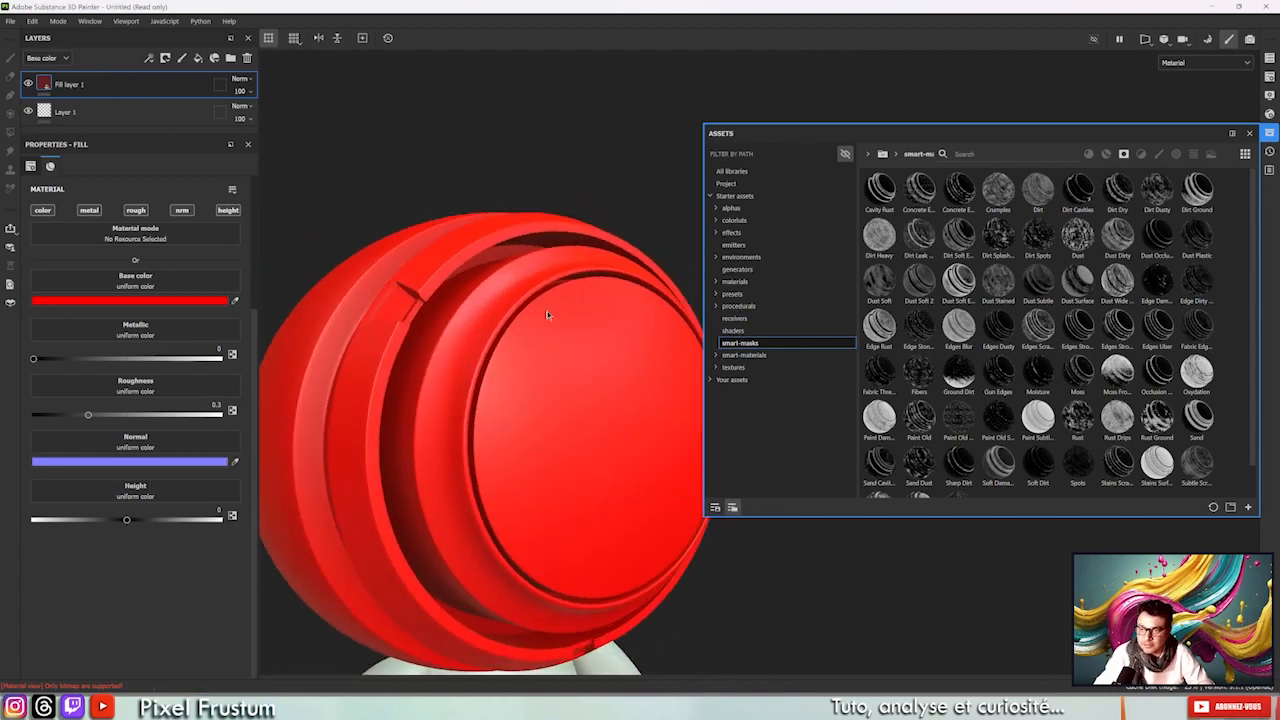
# Add a black mask to the red fill layer on the head.
pyautogui.rightClick(85, 87)
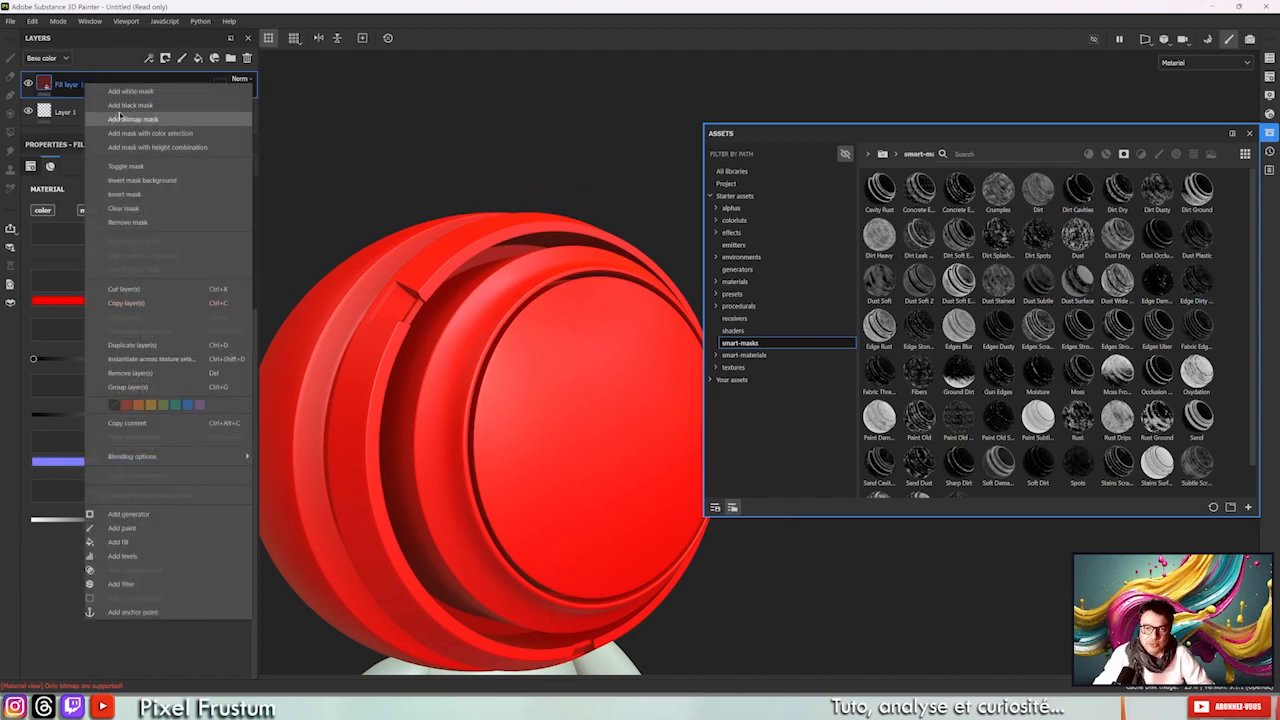
pyautogui.click(143, 105)
pyautogui.moveTo(280, 230)
pyautogui.keyDown('alt'); pyautogui.mouseDown()
pyautogui.moveTo(314, 249)
pyautogui.moveTo(491, 189)
pyautogui.moveTo(378, 292)
pyautogui.moveTo(369, 320)
pyautogui.mouseUp(); pyautogui.keyUp('alt')
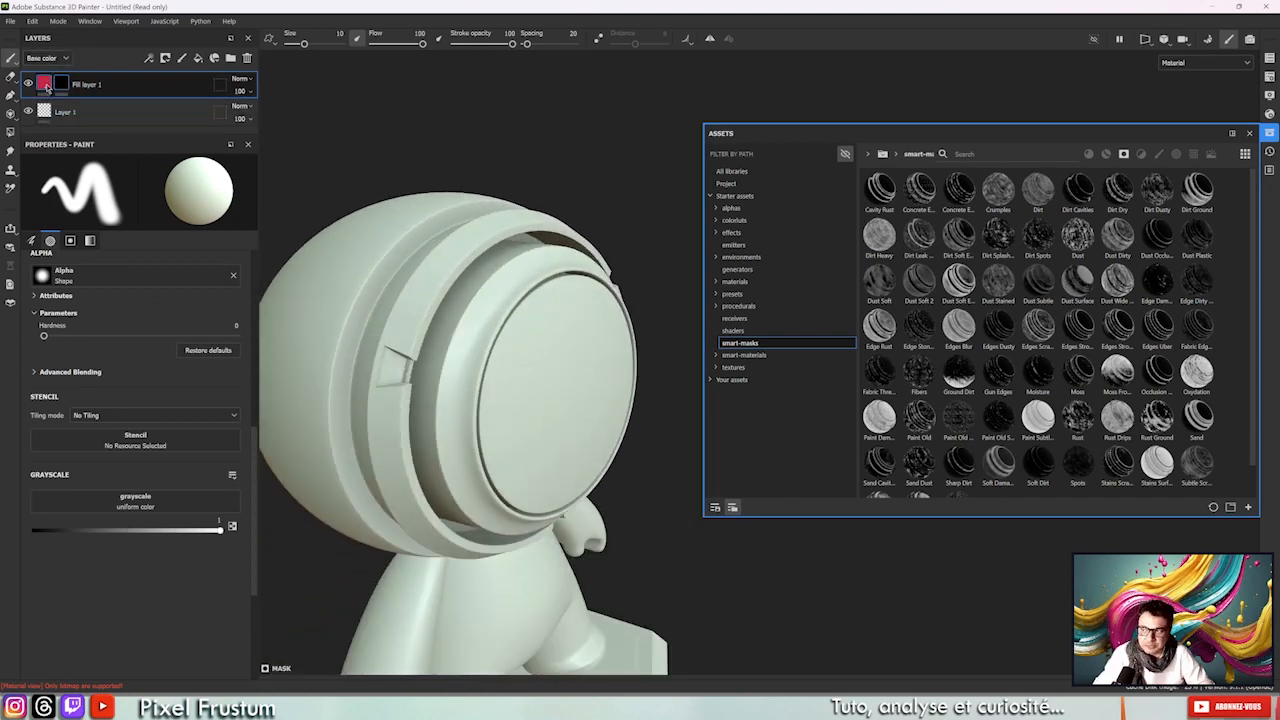
pyautogui.click(45, 85)
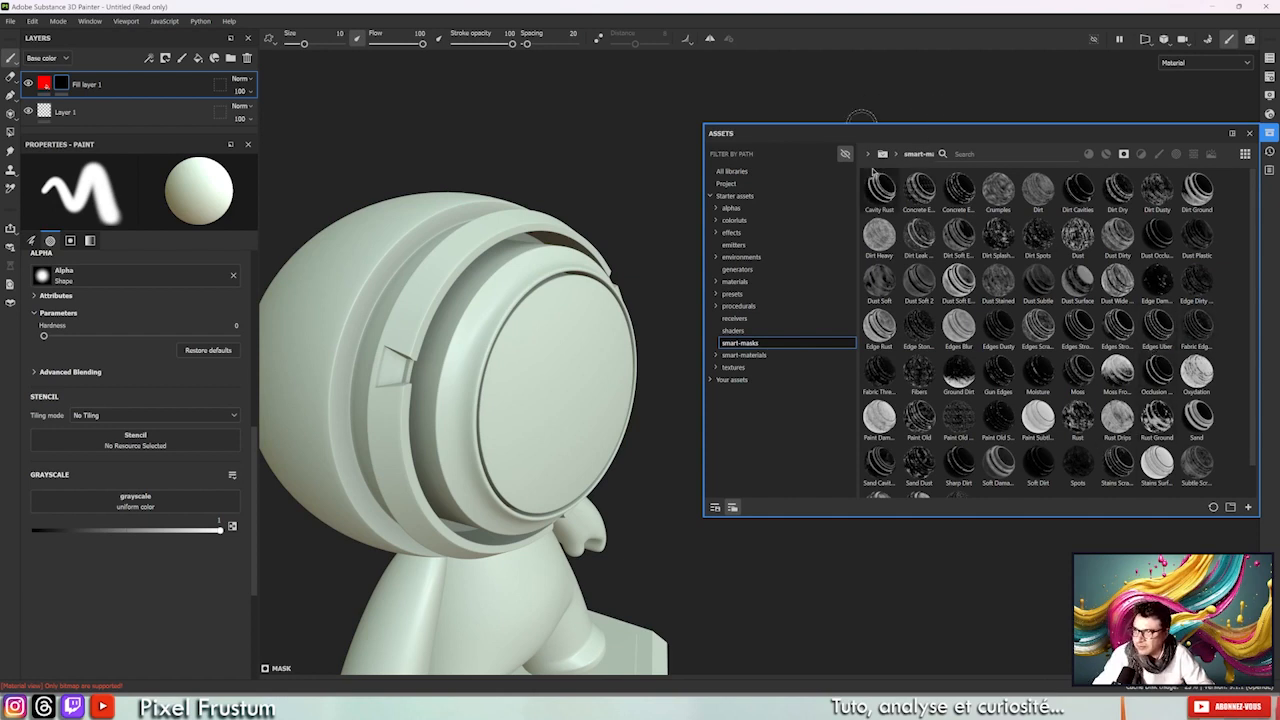
# Try the Cavity Rust smart mask on the red fill layer's mask, inspect the head's grooves, and remove its Mask Editor.
pyautogui.click(876, 190)
pyautogui.moveTo(876, 188); pyautogui.dragTo(59, 80)
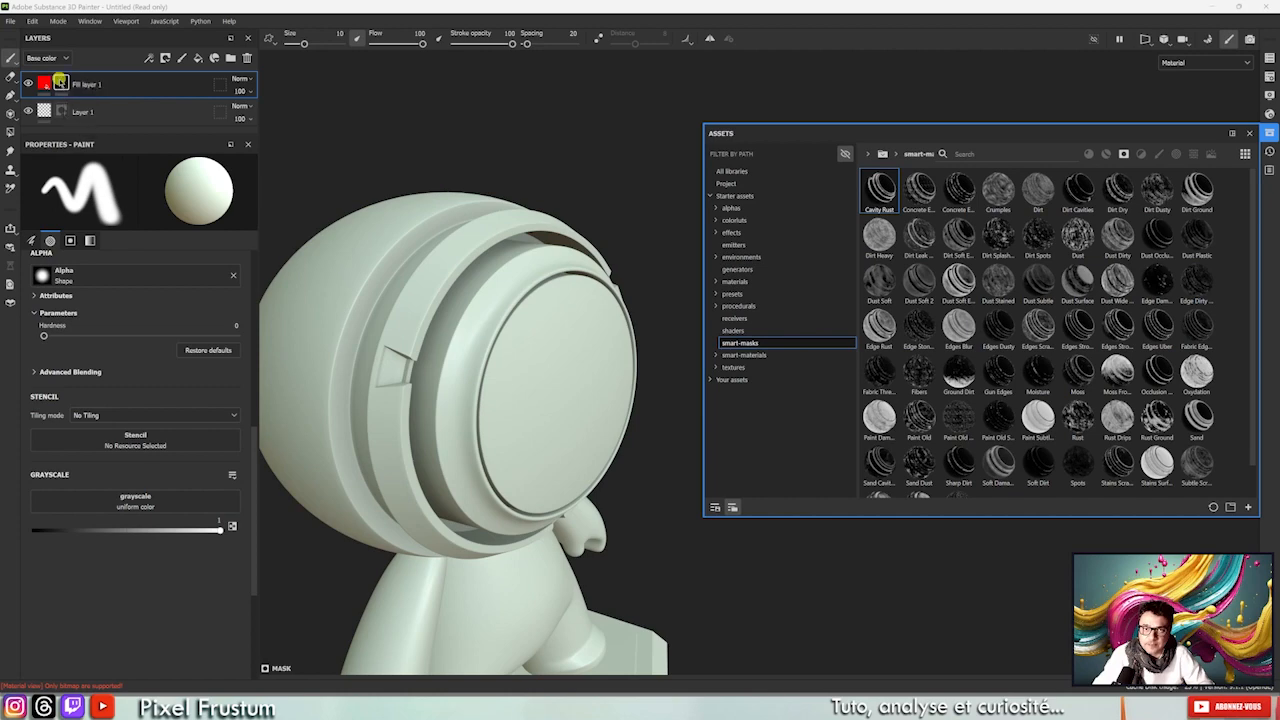
pyautogui.keyDown('alt'); pyautogui.moveTo(555, 350); pyautogui.dragTo(690, 328); pyautogui.keyUp('alt')
pyautogui.keyDown('alt'); pyautogui.moveTo(500, 335); pyautogui.dragTo(583, 589, button='right'); pyautogui.keyUp('alt')
pyautogui.keyDown('alt'); pyautogui.moveTo(525, 460); pyautogui.dragTo(438, 452); pyautogui.keyUp('alt')
pyautogui.moveTo(880, 190)
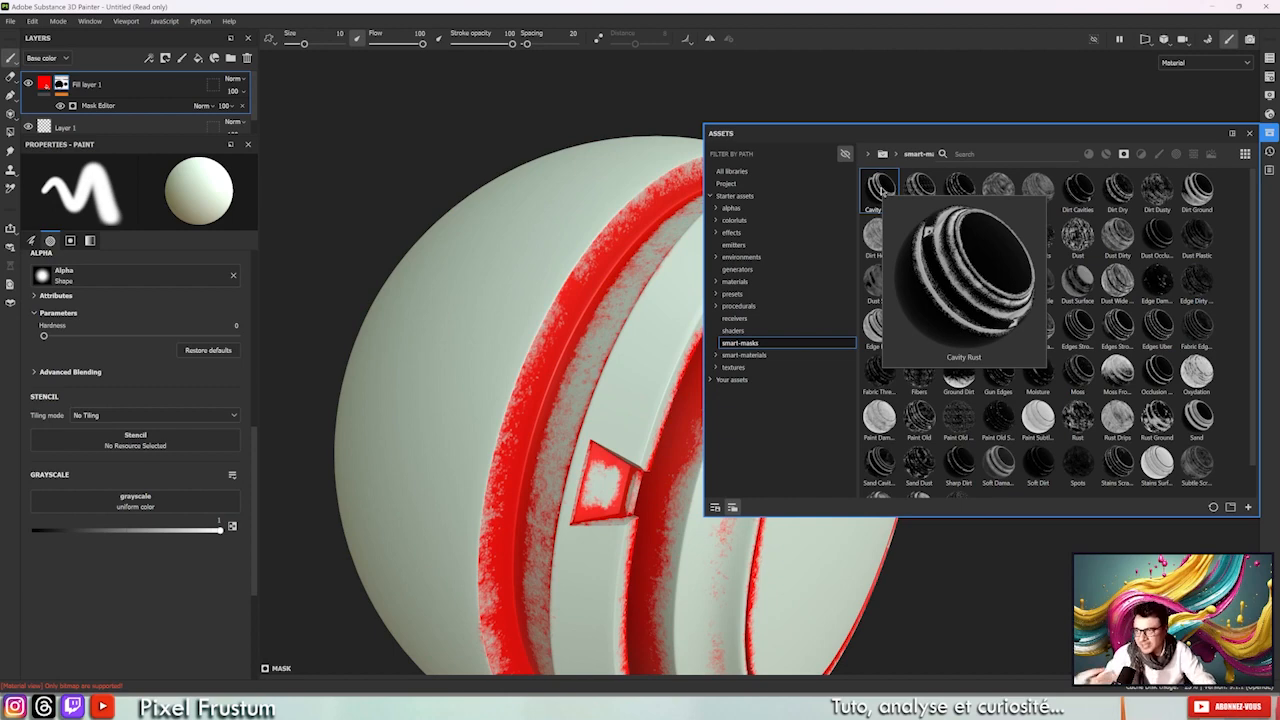
pyautogui.click(880, 188)
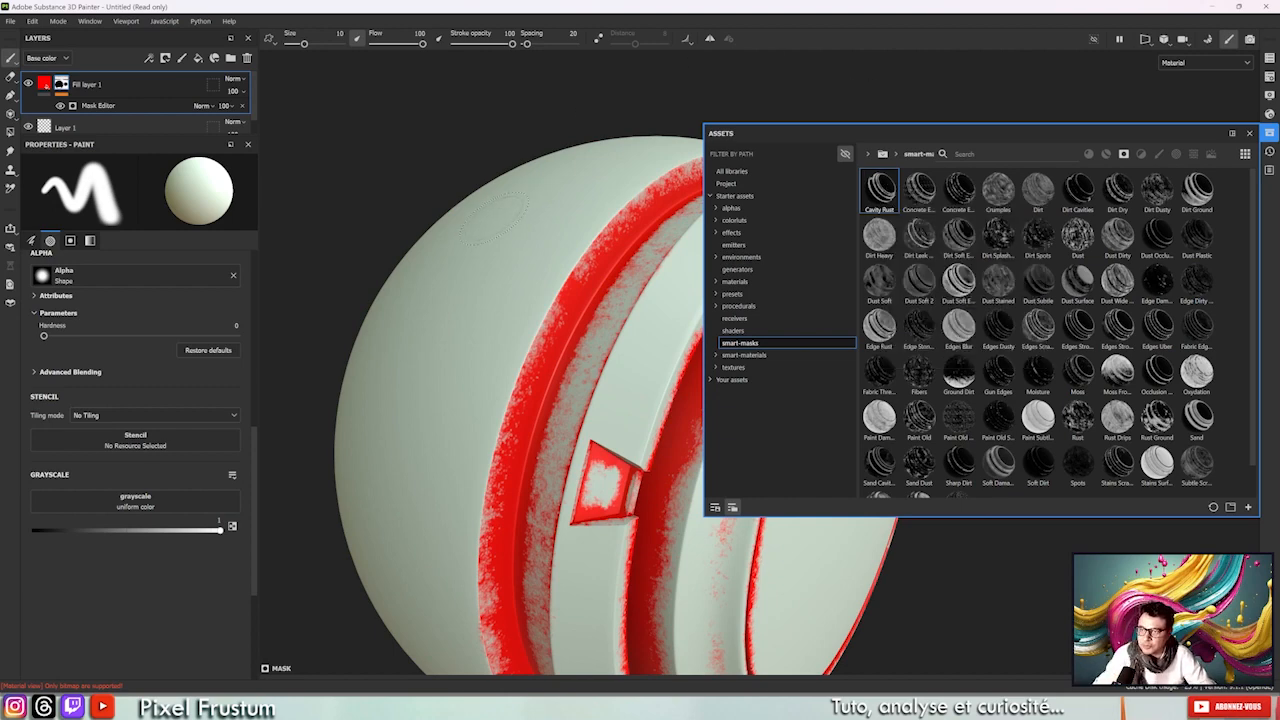
pyautogui.keyDown('alt'); pyautogui.moveTo(537, 272); pyautogui.dragTo(423, 257); pyautogui.keyUp('alt')
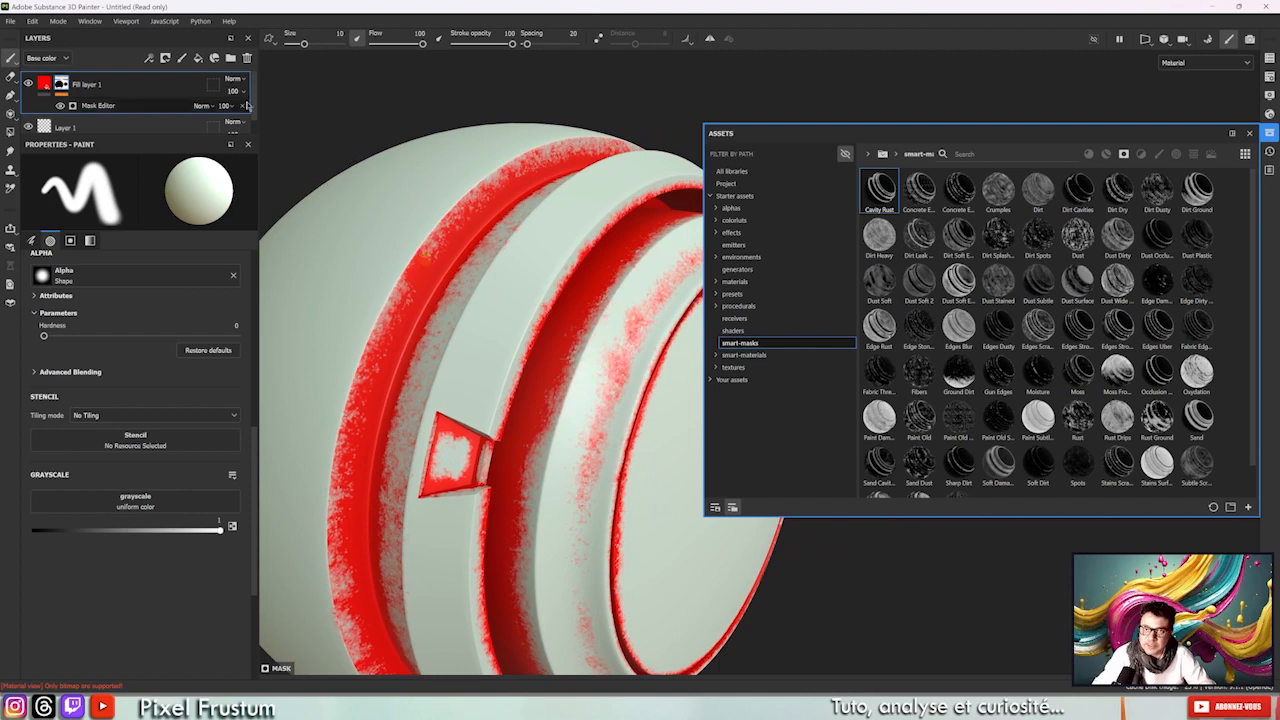
pyautogui.click(243, 108)
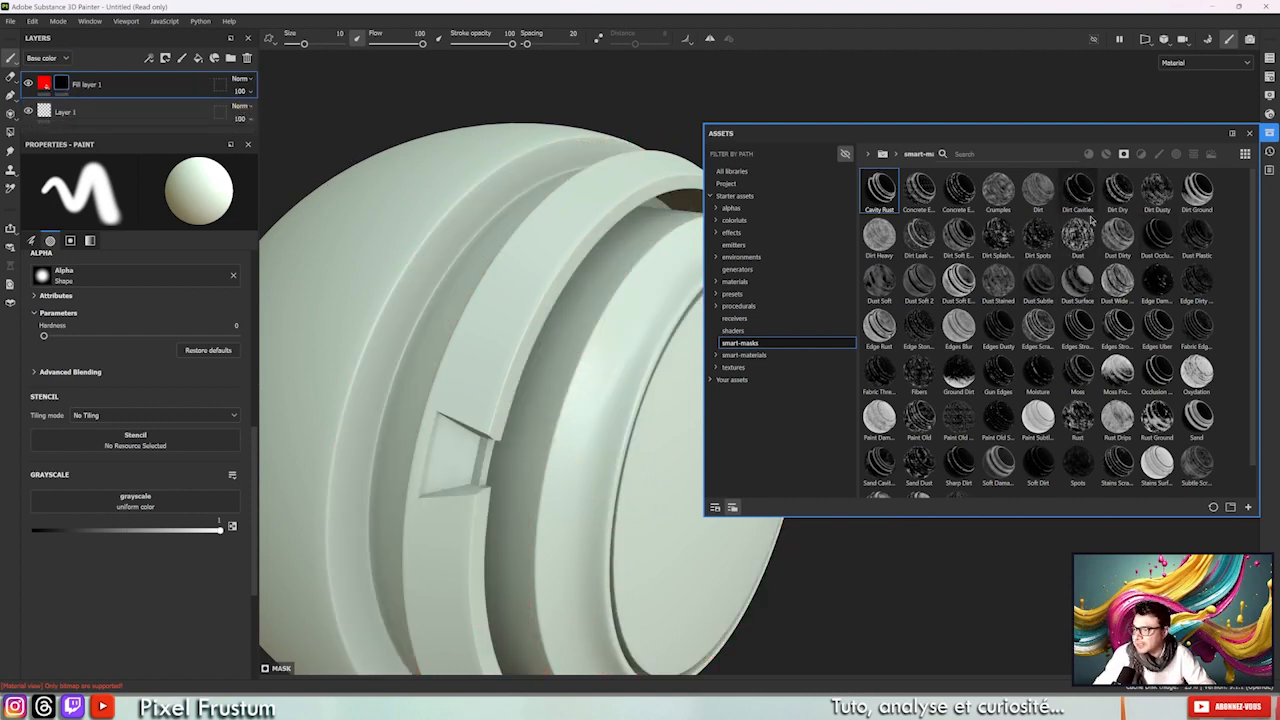
# Try the Rust Ground smart mask on the red fill layer, inspect the head from below, and remove the mask effect.
pyautogui.moveTo(1157, 418); pyautogui.dragTo(70, 88)
pyautogui.keyDown('alt'); pyautogui.moveTo(490, 436); pyautogui.dragTo(405, 425, button='right'); pyautogui.keyUp('alt')
pyautogui.keyDown('alt'); pyautogui.moveTo(405, 425); pyautogui.dragTo(656, 343); pyautogui.keyUp('alt')
pyautogui.keyDown('alt'); pyautogui.moveTo(400, 430); pyautogui.dragTo(470, 300, button='middle'); pyautogui.keyUp('alt')
pyautogui.keyDown('alt'); pyautogui.moveTo(470, 300); pyautogui.dragTo(380, 277, button='right'); pyautogui.keyUp('alt')
pyautogui.keyDown('alt'); pyautogui.moveTo(380, 277); pyautogui.dragTo(791, 215); pyautogui.keyUp('alt')
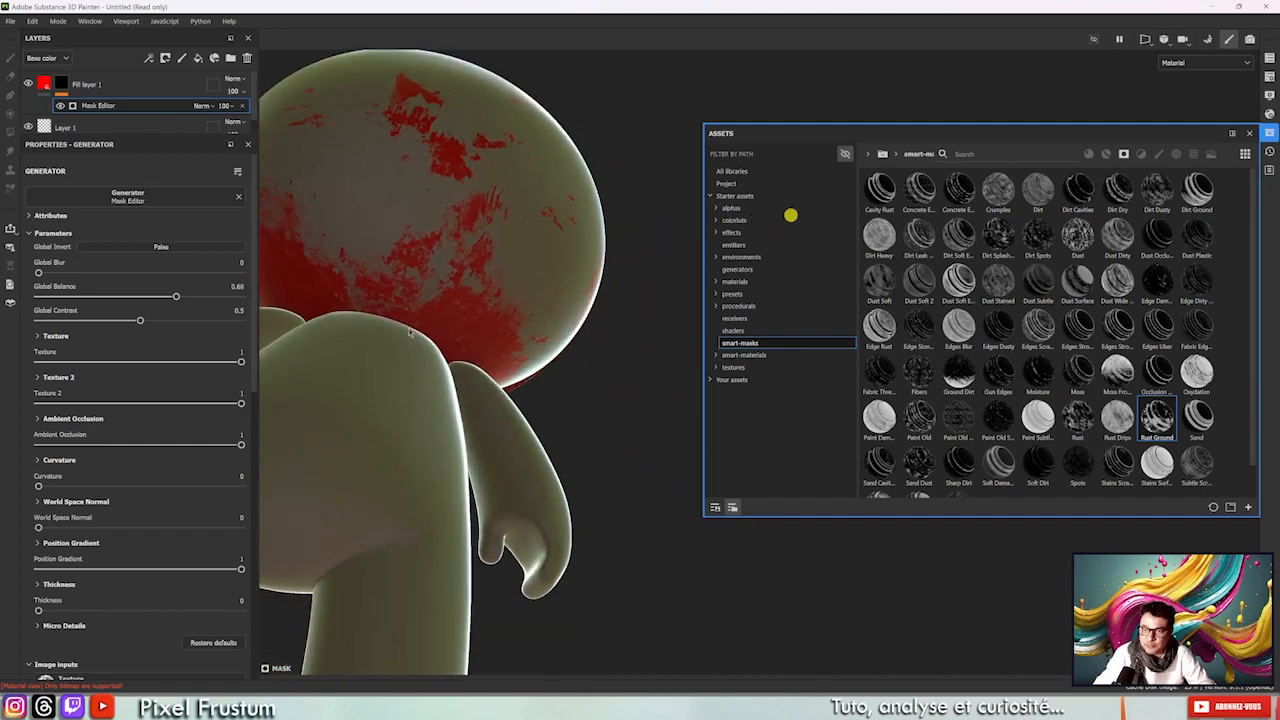
pyautogui.keyDown('alt'); pyautogui.moveTo(465, 315); pyautogui.dragTo(571, 389, button='middle'); pyautogui.keyUp('alt')
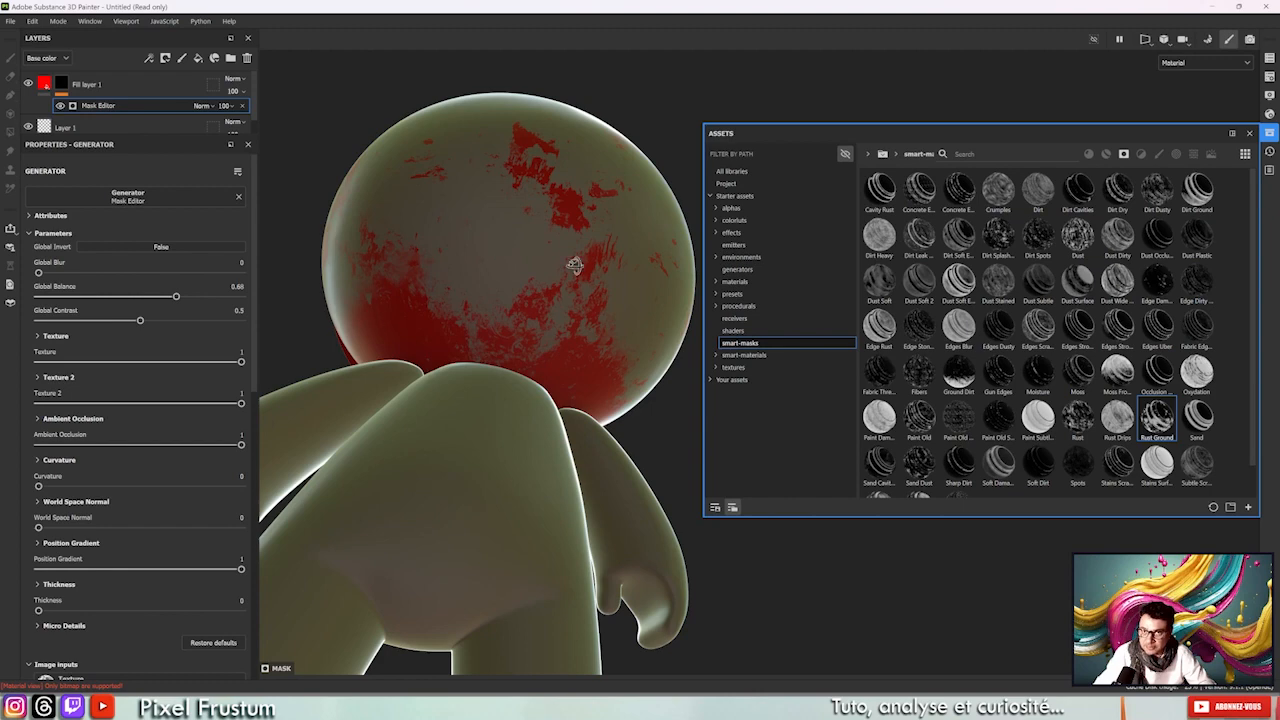
pyautogui.keyDown('alt'); pyautogui.moveTo(574, 271); pyautogui.dragTo(432, 302); pyautogui.keyUp('alt')
pyautogui.click(242, 105)
# Reapply Cavity Rust to the red fill layer for comparison around the head and remove it again.
pyautogui.moveTo(885, 178); pyautogui.dragTo(60, 88)
pyautogui.keyDown('alt'); pyautogui.moveTo(624, 310); pyautogui.dragTo(517, 307); pyautogui.keyUp('alt')
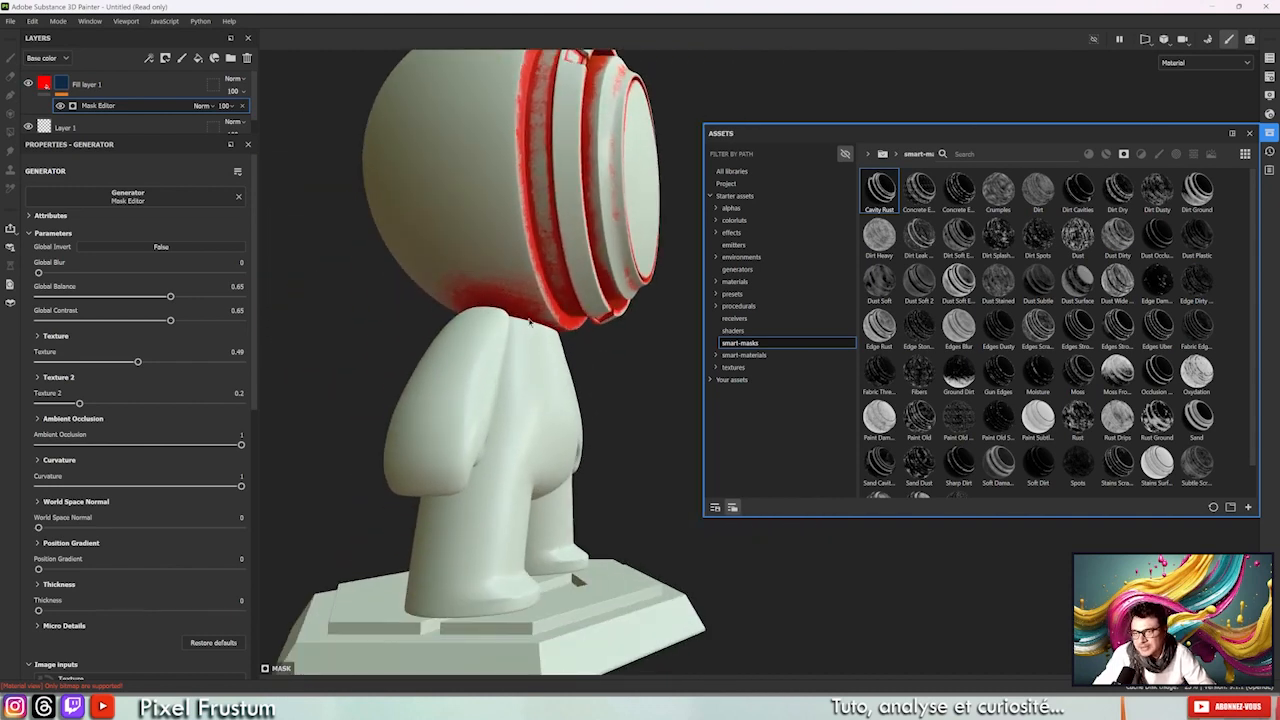
pyautogui.keyDown('alt'); pyautogui.moveTo(514, 187); pyautogui.dragTo(590, 290); pyautogui.keyUp('alt')
pyautogui.keyDown('alt'); pyautogui.moveTo(591, 377); pyautogui.dragTo(600, 370); pyautogui.keyUp('alt')
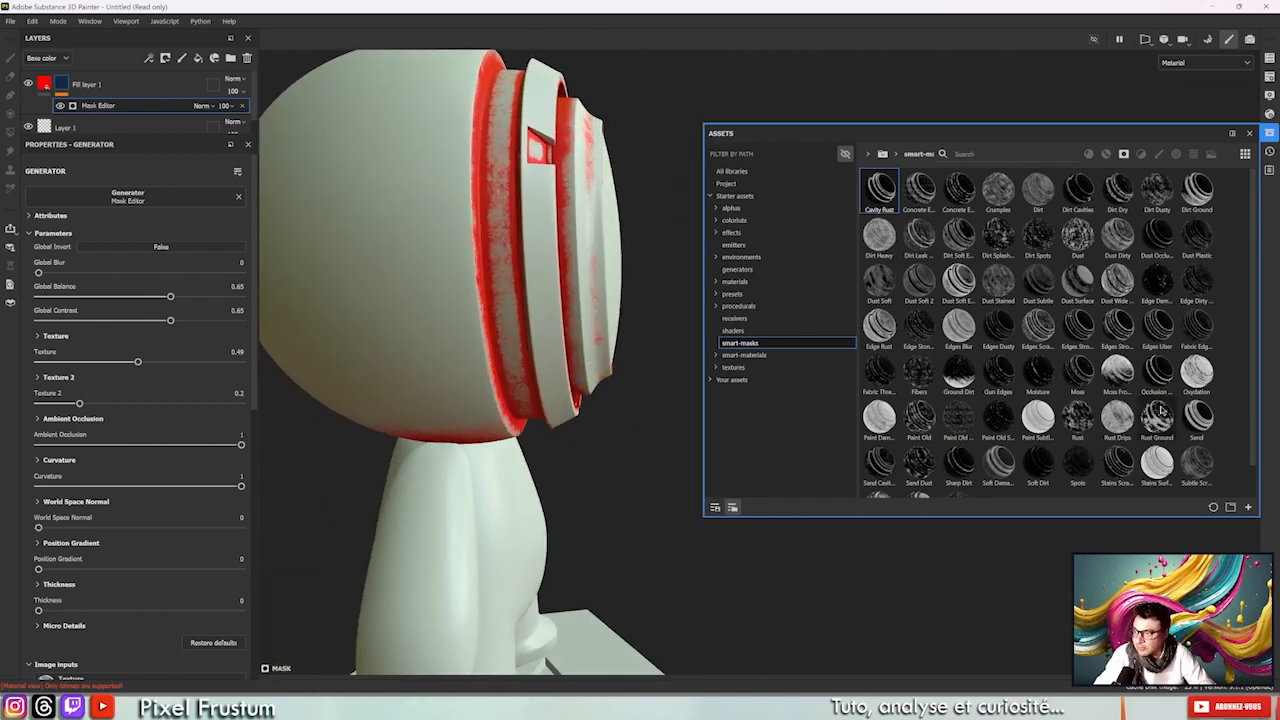
pyautogui.click(241, 105)
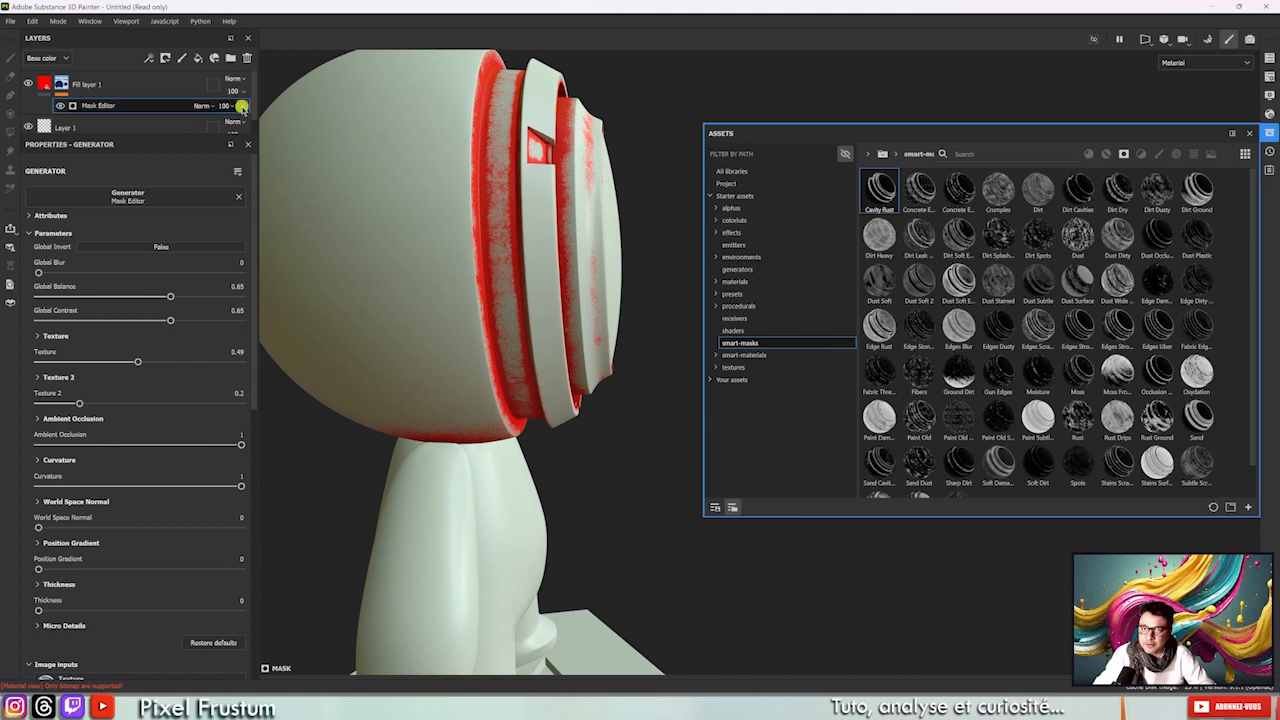
# Try the Sand Cavities smart mask on the red fill layer, check it on the head, and clear it.
pyautogui.scroll(-1, 1062, 396)
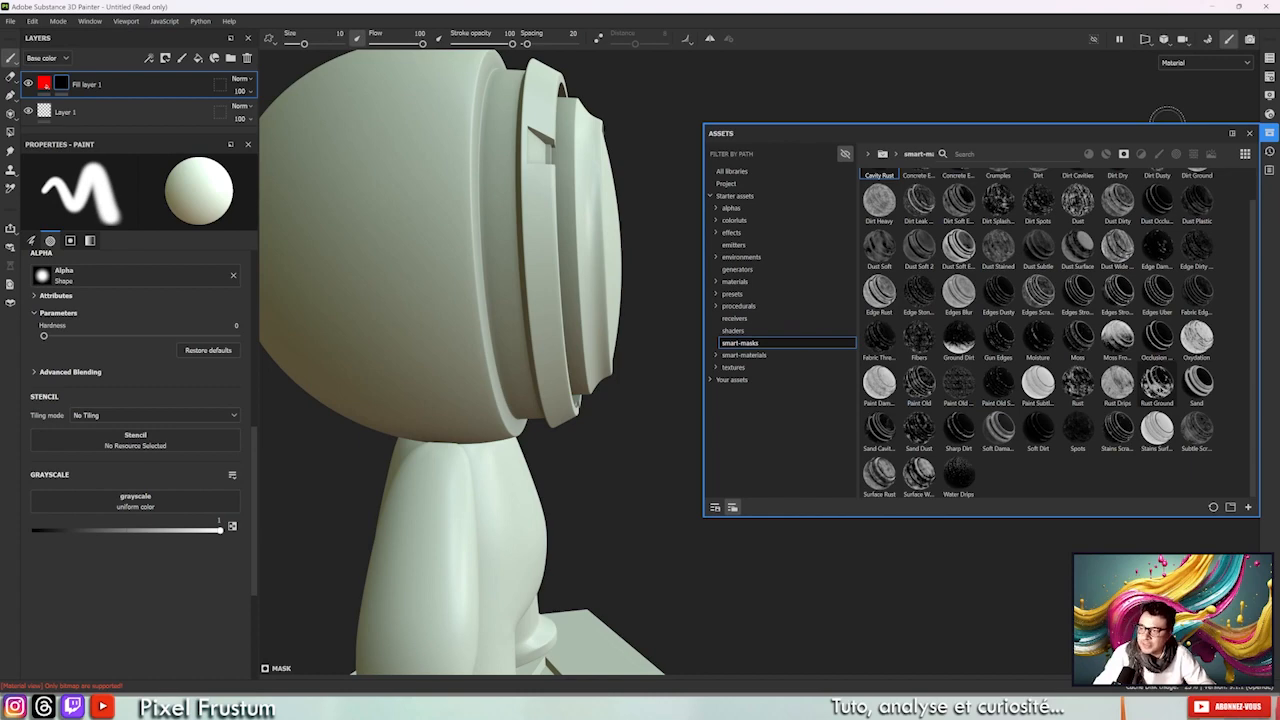
pyautogui.moveTo(880, 428); pyautogui.dragTo(63, 81)
pyautogui.keyDown('alt'); pyautogui.moveTo(567, 147); pyautogui.dragTo(508, 234); pyautogui.keyUp('alt')
pyautogui.keyDown('alt'); pyautogui.moveTo(508, 234); pyautogui.dragTo(566, 115, button='right'); pyautogui.keyUp('alt')
pyautogui.keyDown('alt'); pyautogui.moveTo(565, 337); pyautogui.dragTo(562, 370); pyautogui.keyUp('alt')
pyautogui.keyDown('alt'); pyautogui.moveTo(562, 370); pyautogui.dragTo(565, 375, button='right'); pyautogui.keyUp('alt')
pyautogui.keyDown('alt'); pyautogui.moveTo(564, 373); pyautogui.dragTo(566, 383); pyautogui.keyUp('alt')
pyautogui.scroll(1, 1180, 256)
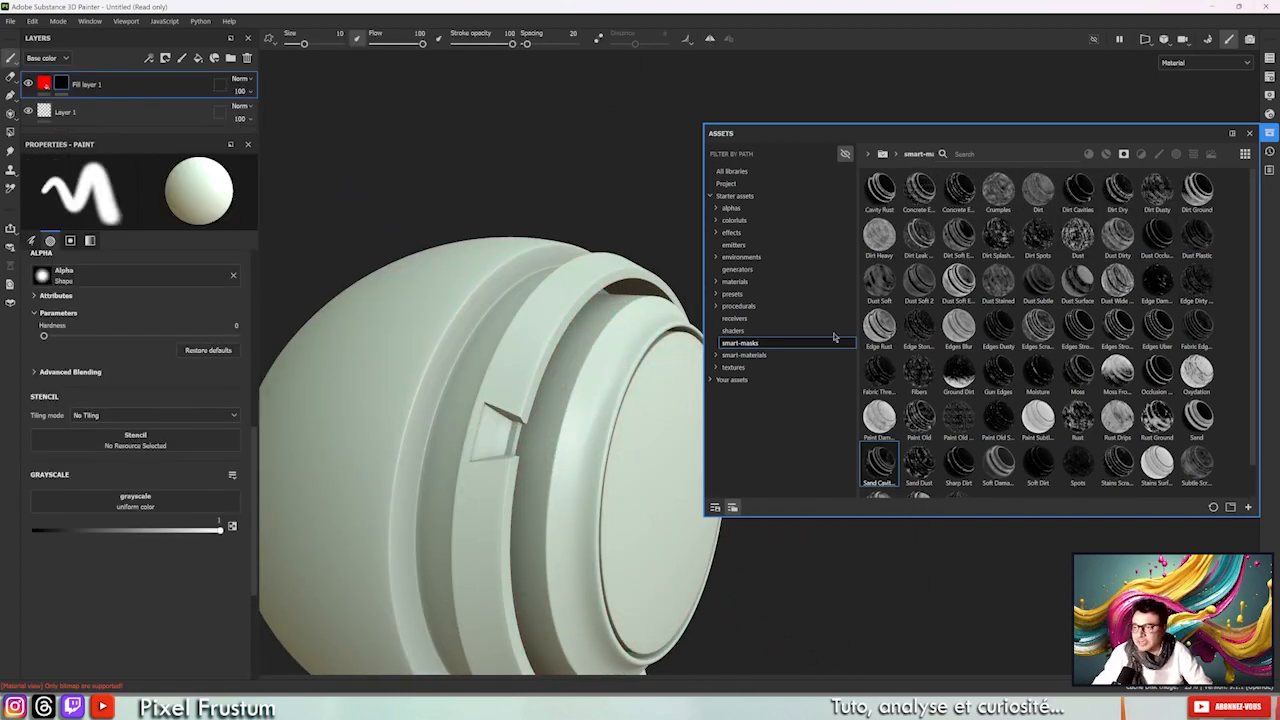
# Try the Ground Dirt smart mask on the red fill layer, check the underside of the head, and undo it.
pyautogui.moveTo(965, 373); pyautogui.dragTo(60, 84)
pyautogui.scroll(-4, 450, 470)
pyautogui.keyDown('alt'); pyautogui.moveTo(455, 520); pyautogui.dragTo(303, 414); pyautogui.keyUp('alt')
pyautogui.keyDown('alt'); pyautogui.moveTo(466, 457); pyautogui.dragTo(447, 424); pyautogui.keyUp('alt')
pyautogui.keyDown('alt'); pyautogui.moveTo(448, 424); pyautogui.dragTo(390, 462, button='middle'); pyautogui.keyUp('alt')
pyautogui.hotkey('ctrl', 'z')
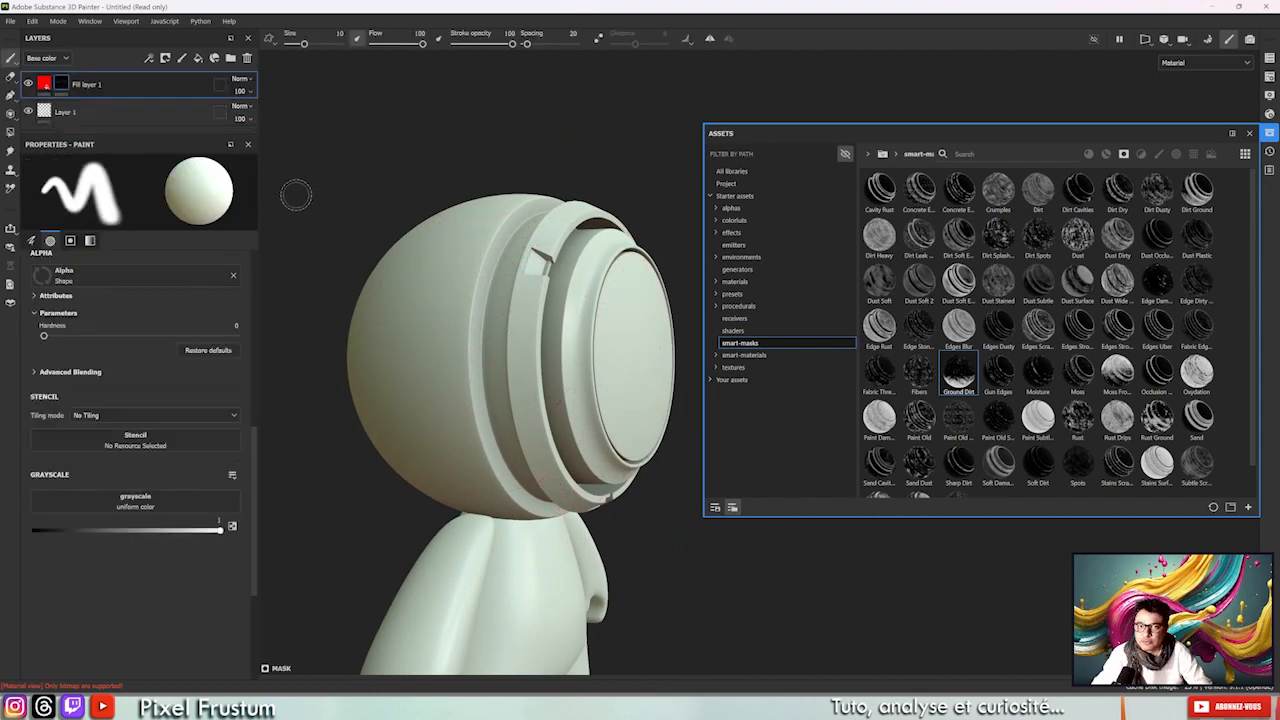
# Try the Moss From Above smart mask on the red fill layer and undo it.
pyautogui.moveTo(1120, 370); pyautogui.dragTo(58, 78)
pyautogui.keyDown('alt'); pyautogui.moveTo(420, 330); pyautogui.dragTo(483, 300); pyautogui.keyUp('alt')
pyautogui.hotkey('ctrl', 'z')
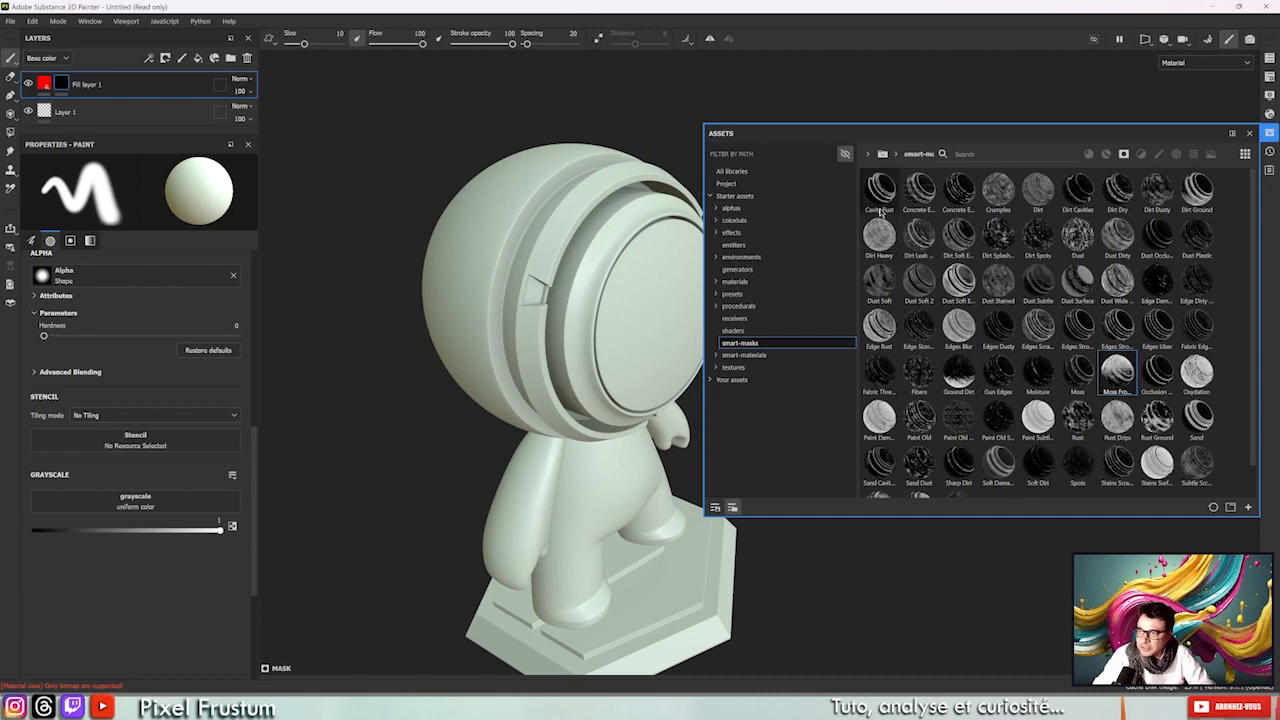
# Apply the Cavity Rust smart mask to the red fill layer's black mask and inspect the head's grooves up close.
pyautogui.moveTo(882, 196); pyautogui.dragTo(58, 83)
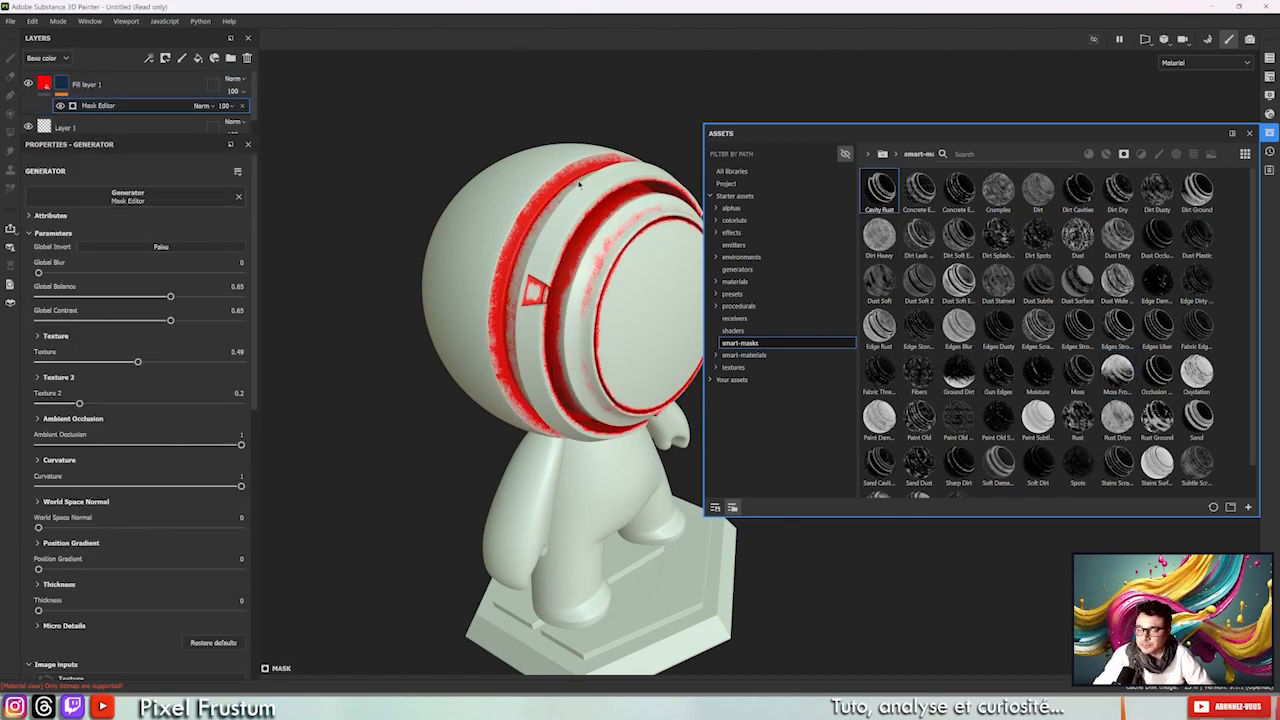
pyautogui.keyDown('alt'); pyautogui.moveTo(579, 184); pyautogui.dragTo(519, 263, button='middle'); pyautogui.keyUp('alt')
pyautogui.keyDown('alt'); pyautogui.moveTo(471, 171); pyautogui.dragTo(569, 511, button='right'); pyautogui.keyUp('alt')
pyautogui.moveTo(560, 454)
pyautogui.keyDown('alt'); pyautogui.mouseDown()
pyautogui.moveTo(534, 371)
pyautogui.moveTo(527, 398)
pyautogui.mouseUp(); pyautogui.keyUp('alt')
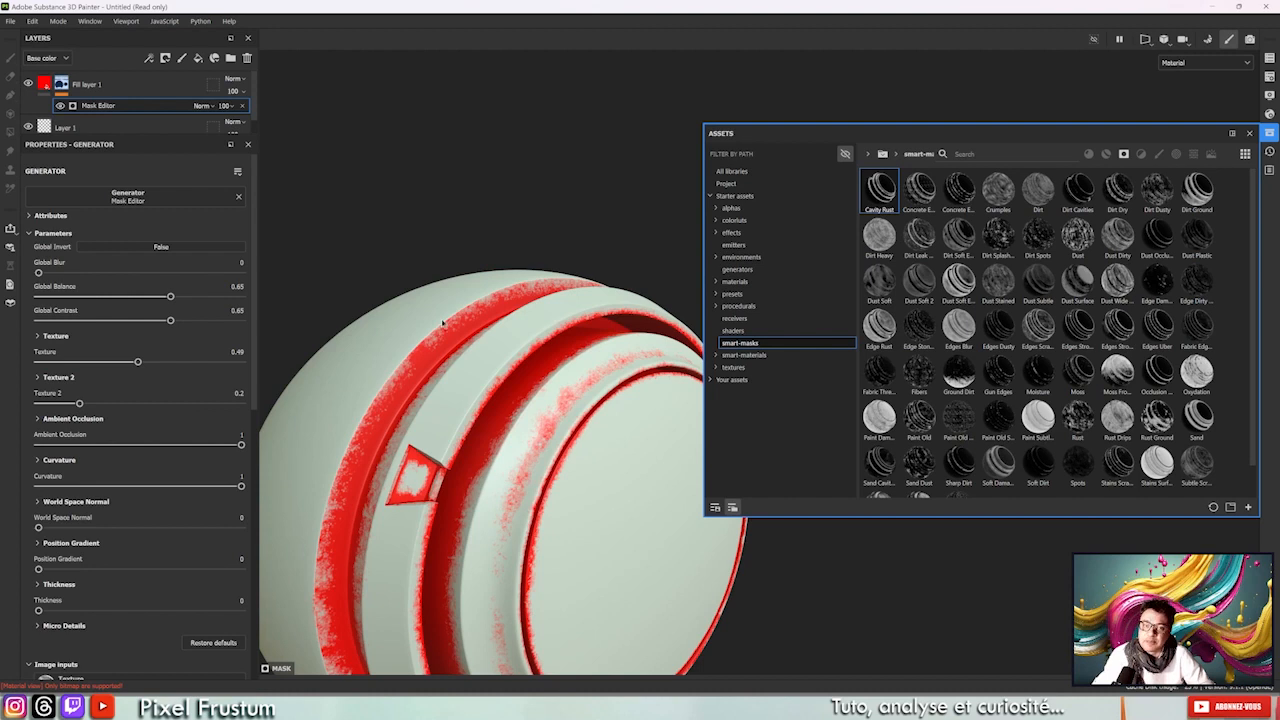
pyautogui.keyDown('alt'); pyautogui.moveTo(453, 348); pyautogui.dragTo(499, 281); pyautogui.keyUp('alt')
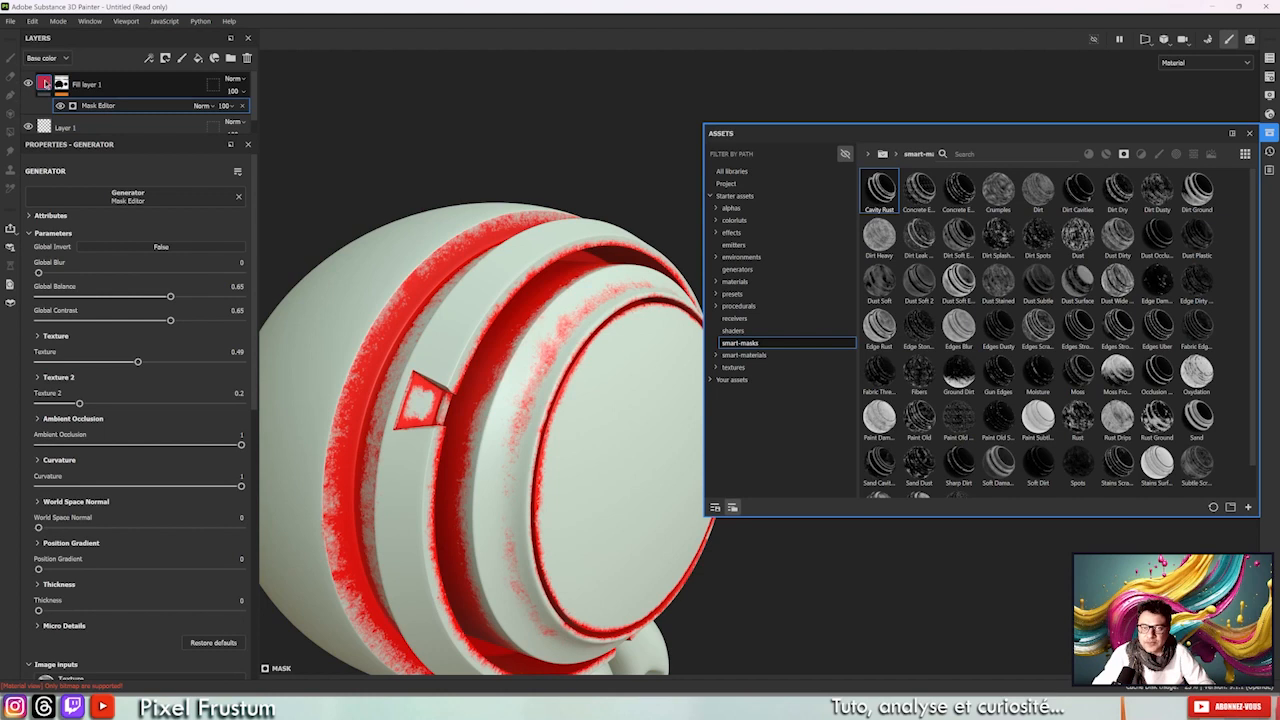
# Add a second fill layer with a blue base color (0015FF) and hide the red fill layer.
pyautogui.click(44, 84)
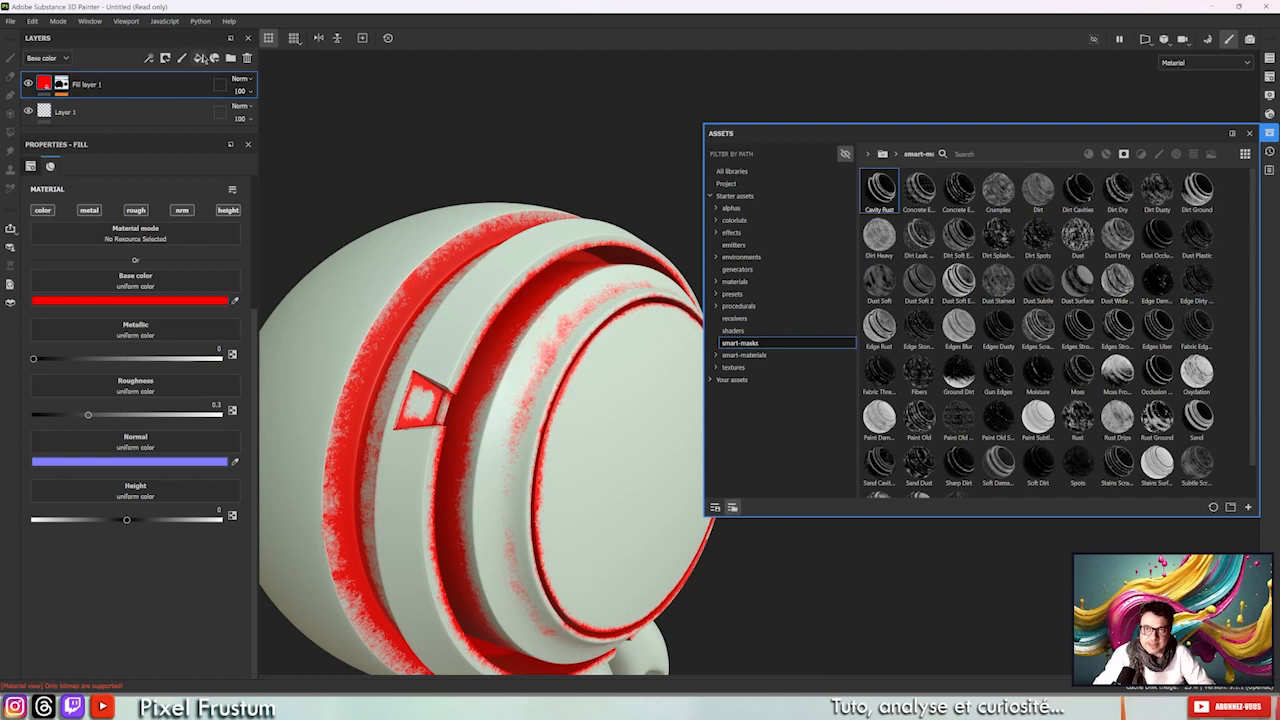
pyautogui.click(197, 57)
pyautogui.click(26, 112)
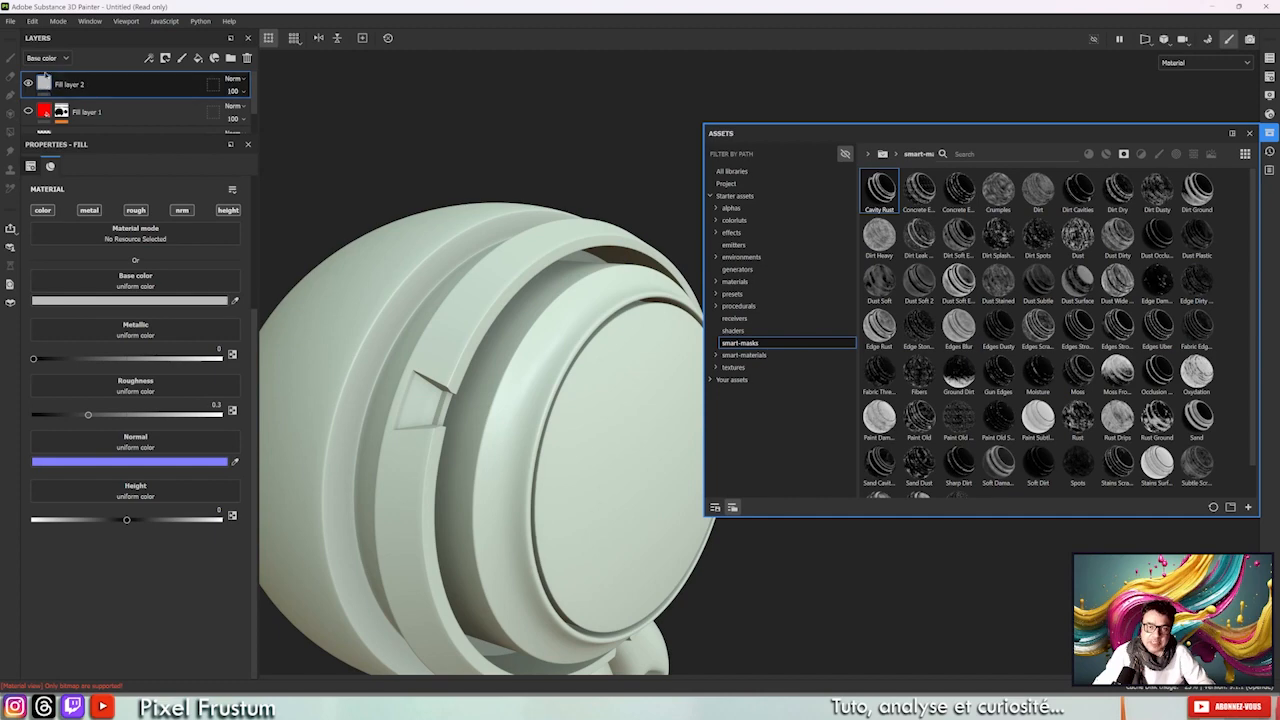
pyautogui.click(180, 300)
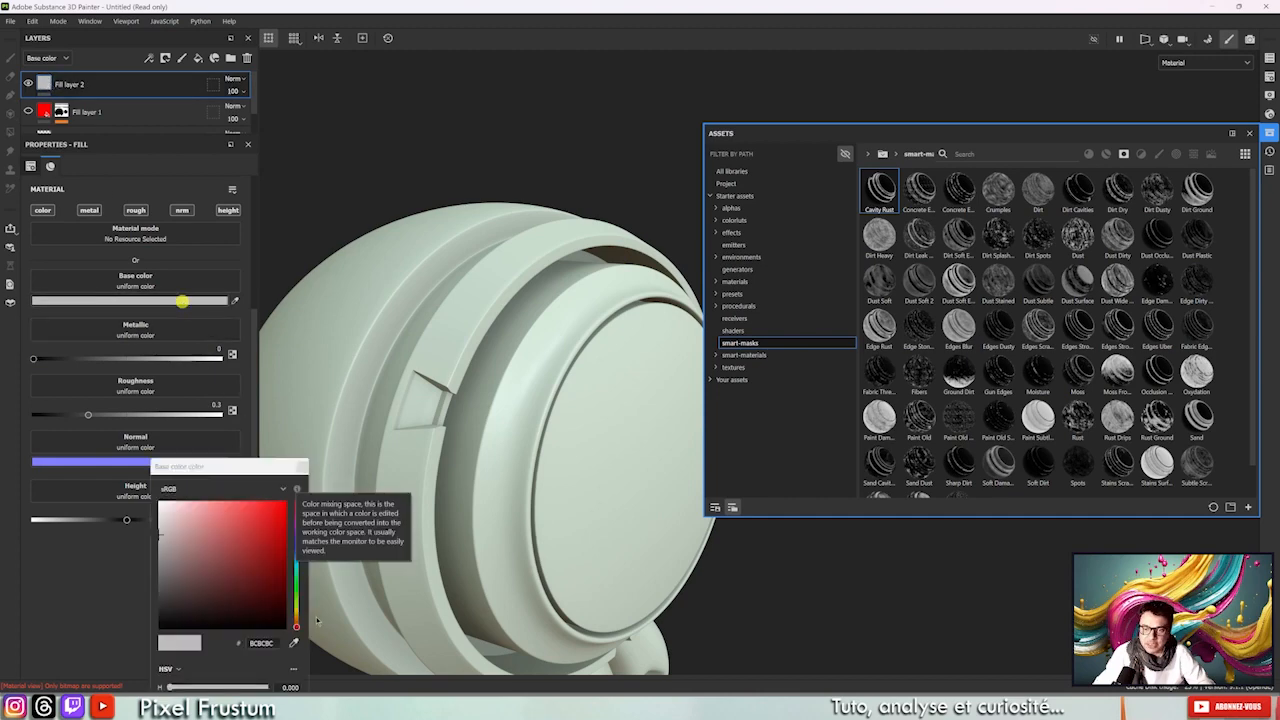
pyautogui.click(298, 548)
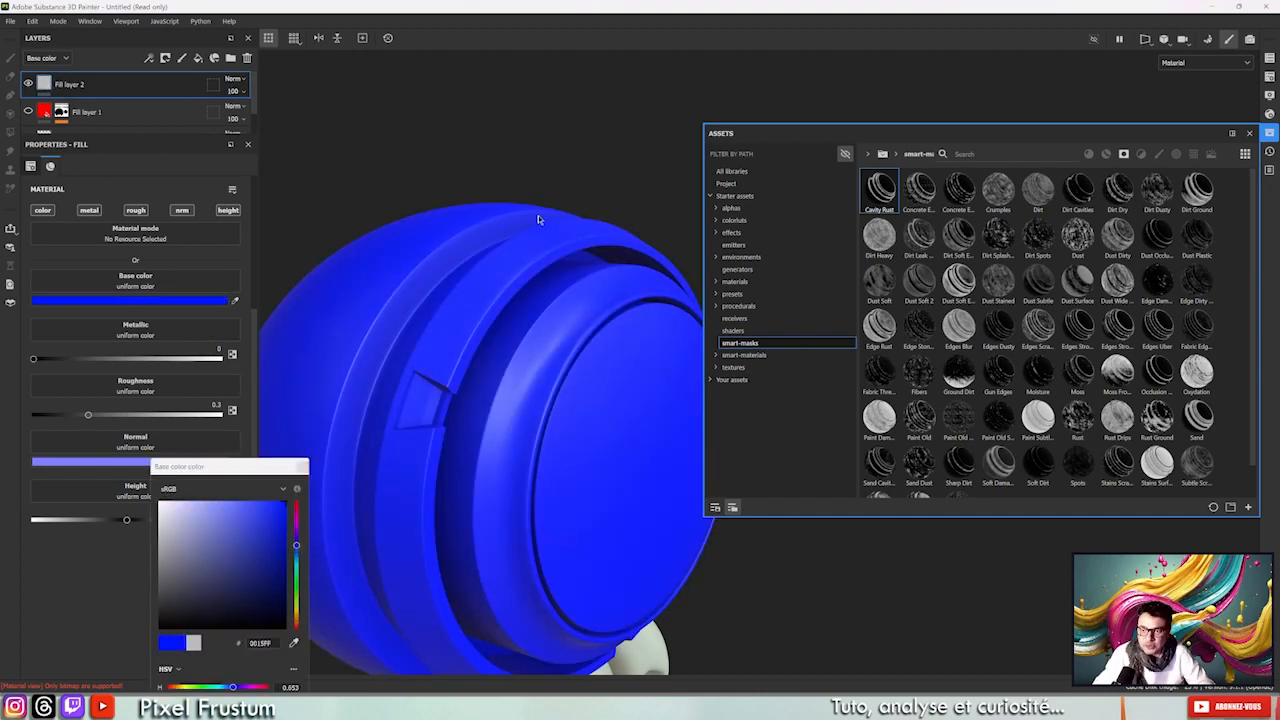
# Add a black mask to the blue fill layer and paint a white stroke in it across the head's round disc.
pyautogui.rightClick(51, 88)
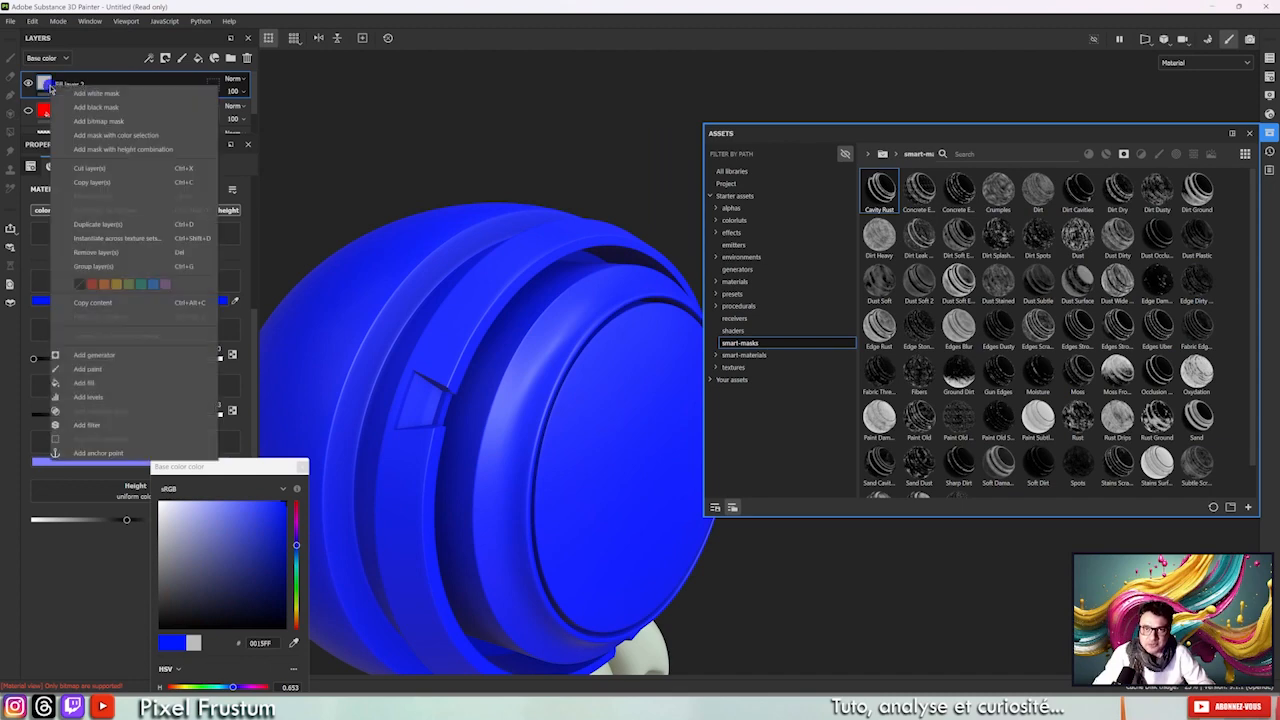
pyautogui.click(113, 107)
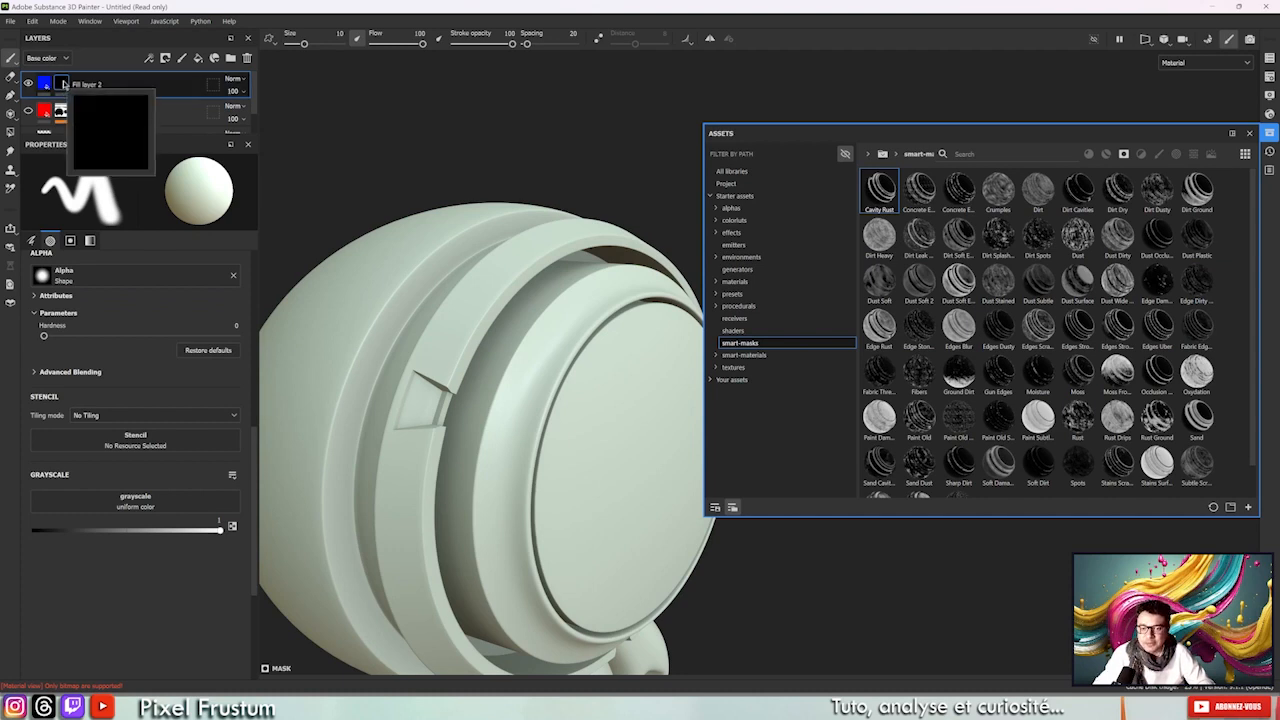
pyautogui.moveTo(500, 432)
pyautogui.mouseDown()
pyautogui.moveTo(673, 445)
pyautogui.moveTo(666, 397)
pyautogui.moveTo(643, 426)
pyautogui.mouseUp()
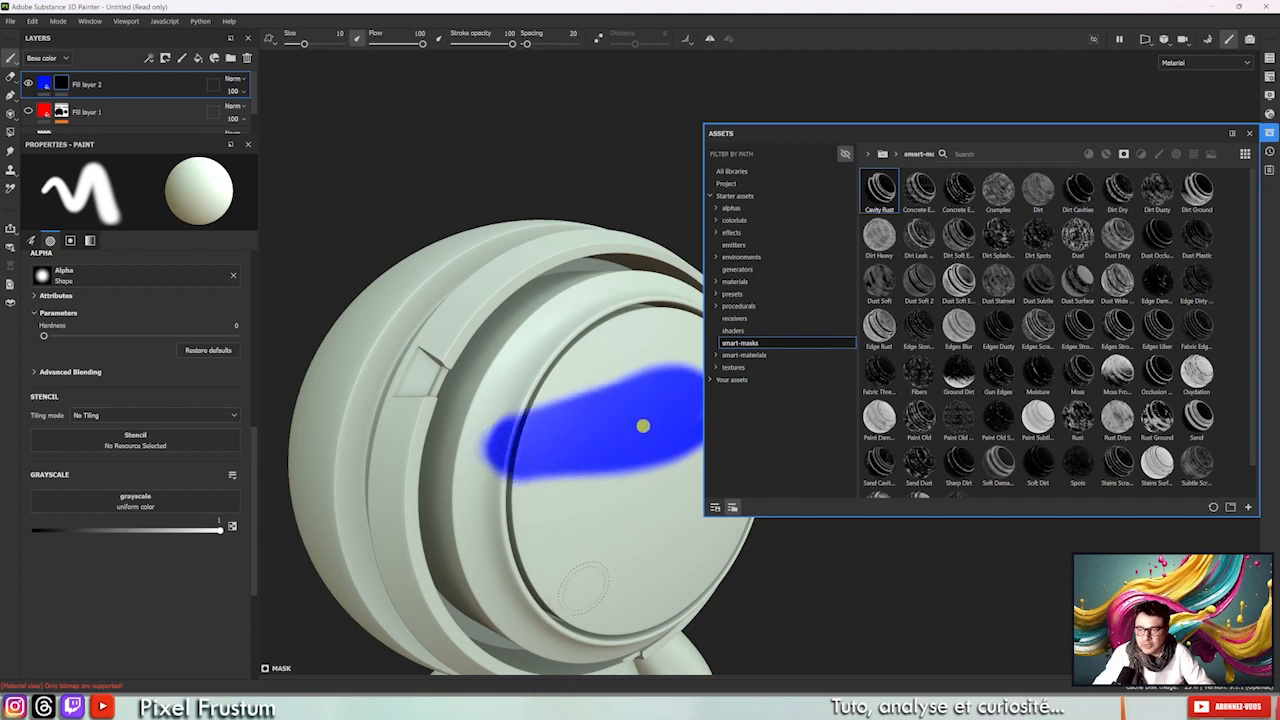
# Set the mask brush's grayscale value to 0 and paint over the blue stroke on the disc to erase it.
pyautogui.click(49, 89)
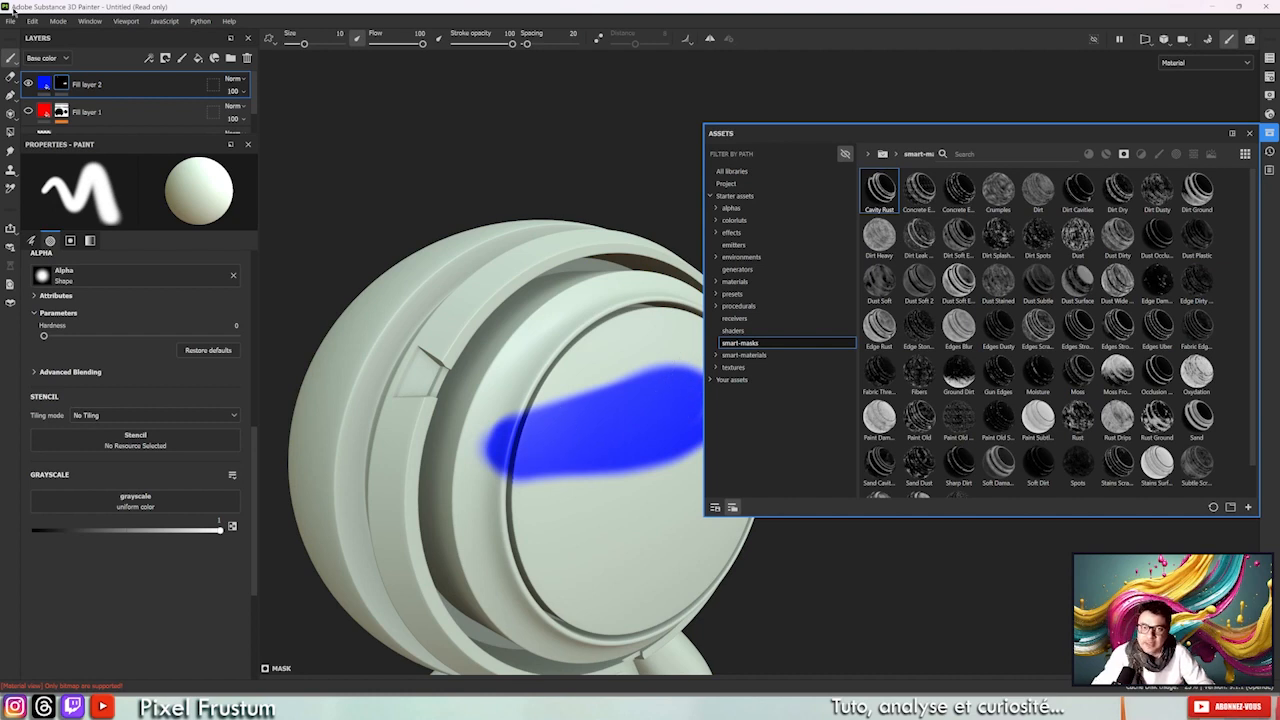
pyautogui.click(44, 89)
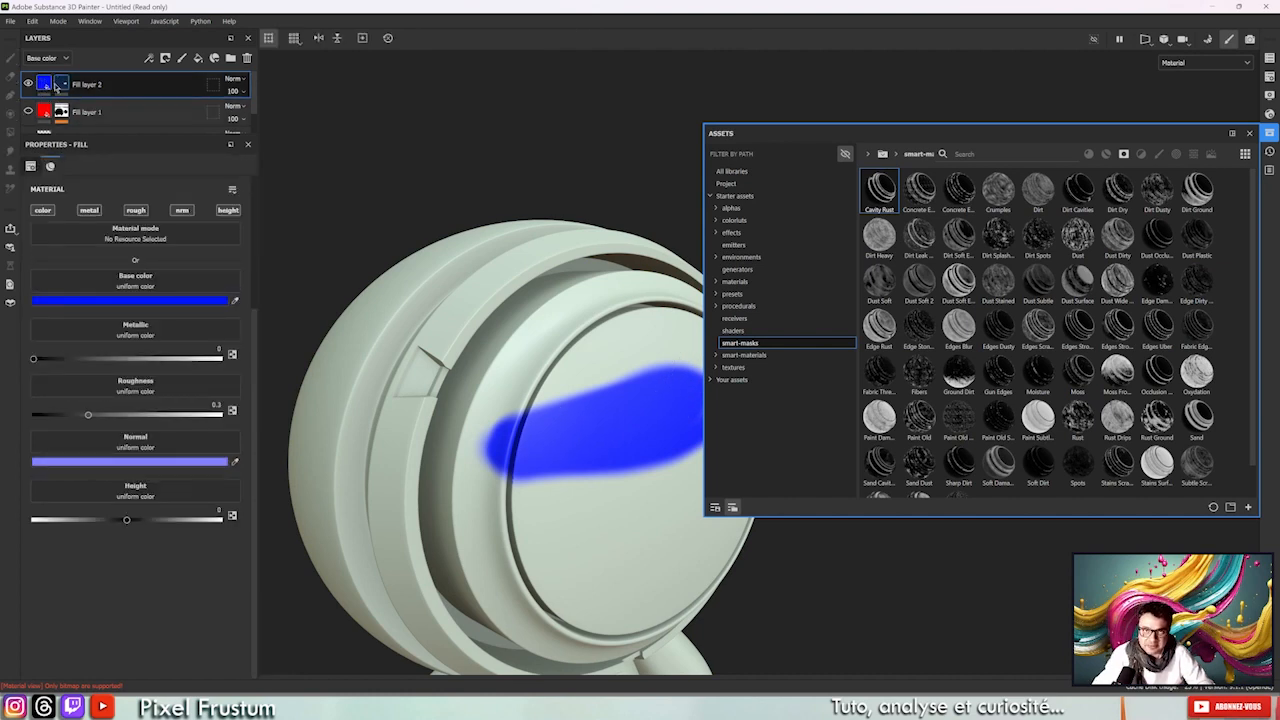
pyautogui.click(58, 86)
pyautogui.moveTo(124, 520); pyautogui.dragTo(33, 528)
pyautogui.moveTo(488, 458)
pyautogui.mouseDown()
pyautogui.moveTo(680, 457)
pyautogui.moveTo(451, 449)
pyautogui.moveTo(623, 391)
pyautogui.mouseUp()
# Compare the blue fill layer's material properties with the paint properties of its black mask.
pyautogui.click(44, 83)
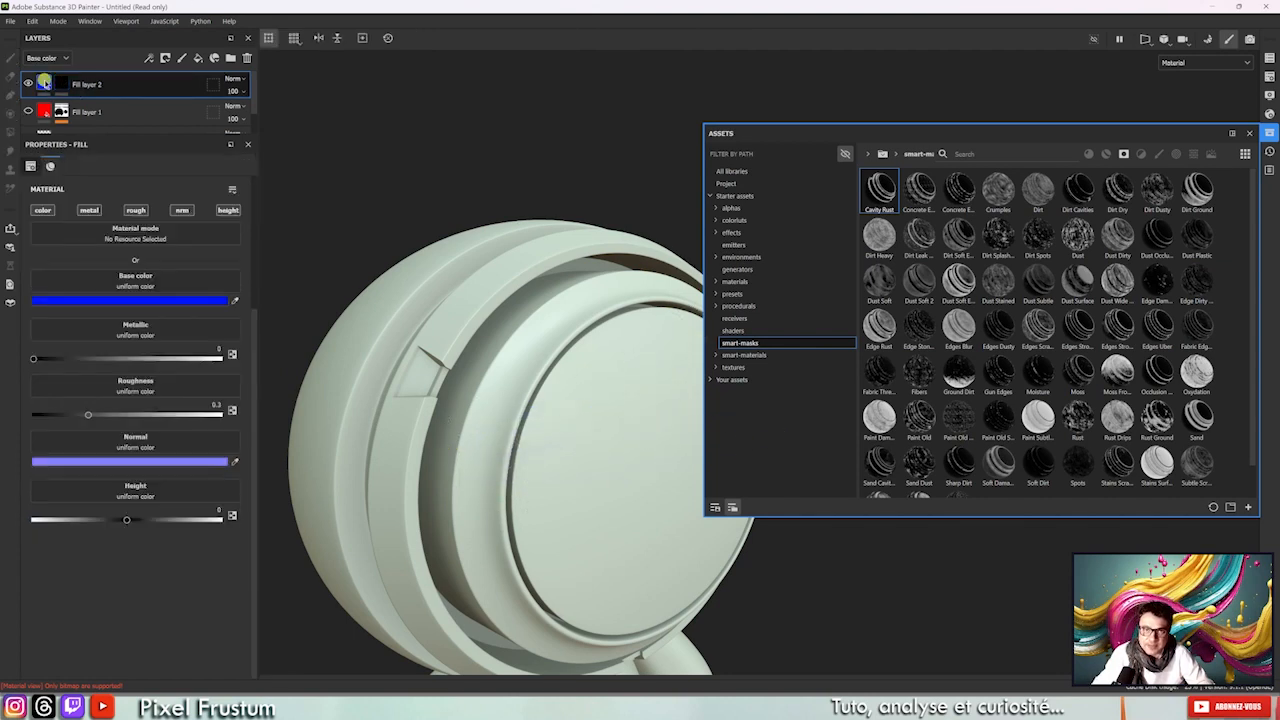
pyautogui.click(66, 85)
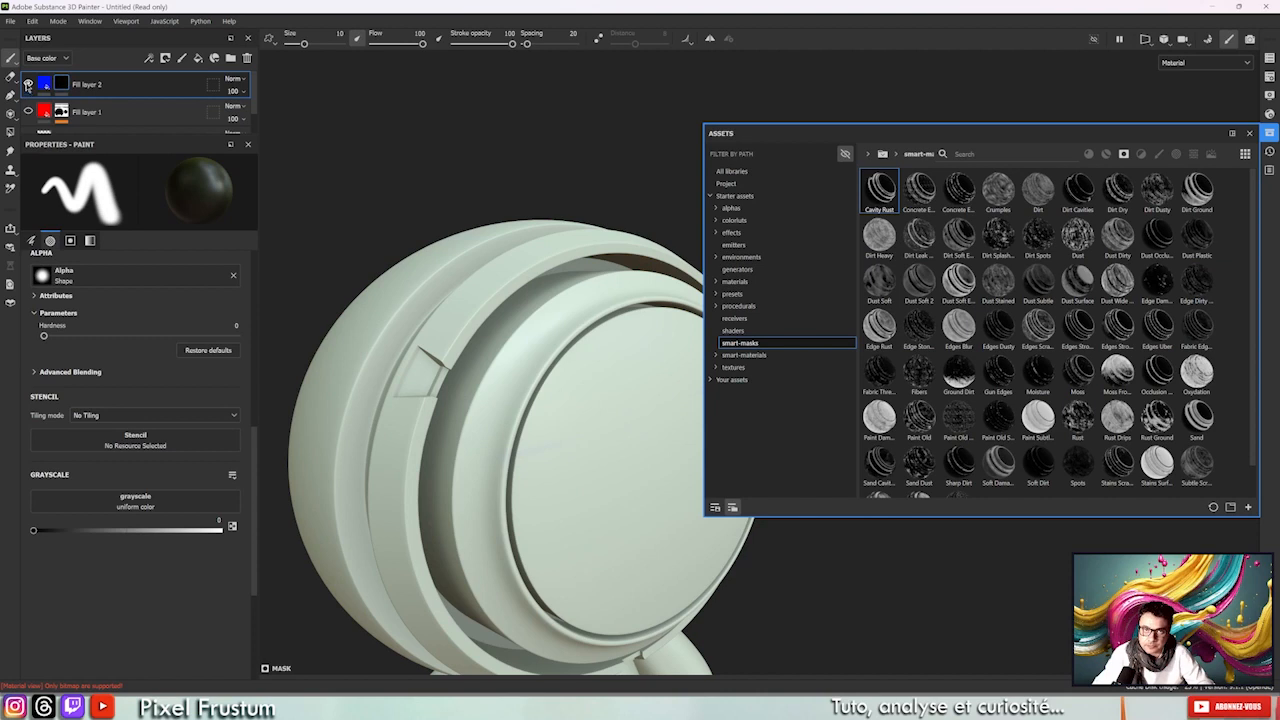
pyautogui.click(43, 83)
pyautogui.click(66, 85)
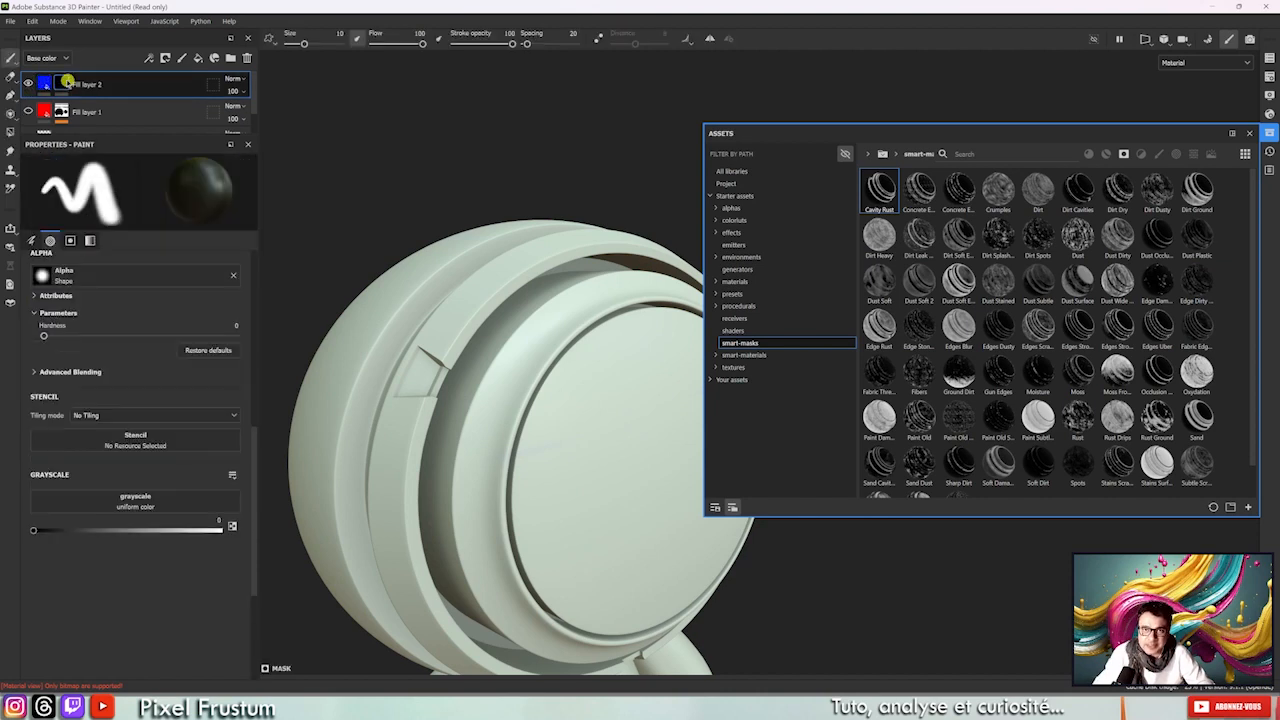
pyautogui.click(43, 84)
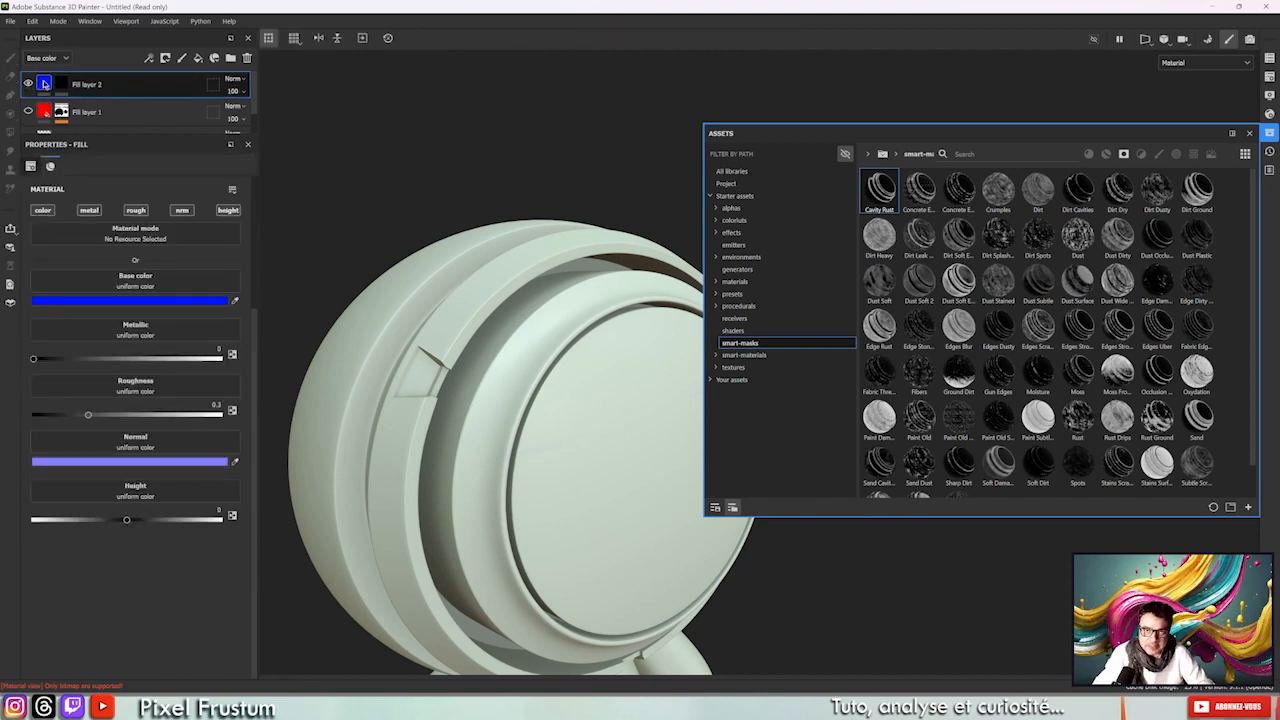
pyautogui.click(61, 85)
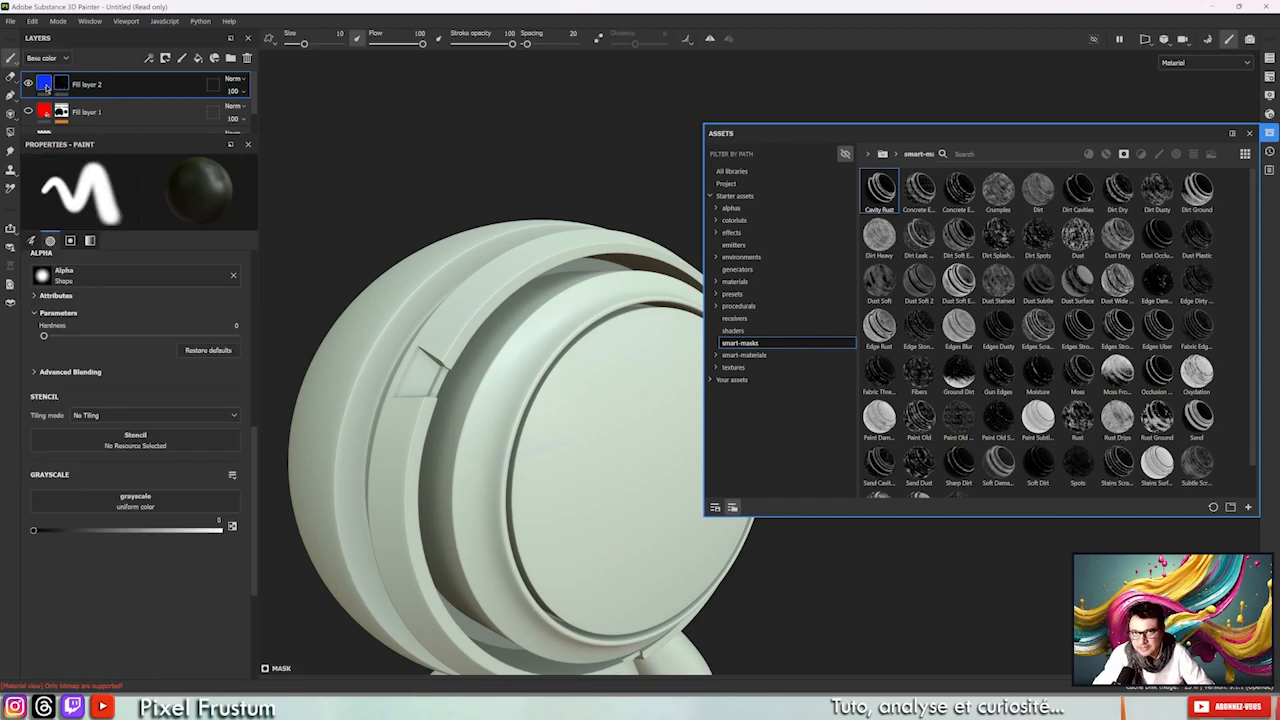
# Show the red fill layer, hide the blue one, and open the Mask Editor generator on the red layer's mask.
pyautogui.click(25, 113)
pyautogui.scroll(-1, 83, 78)
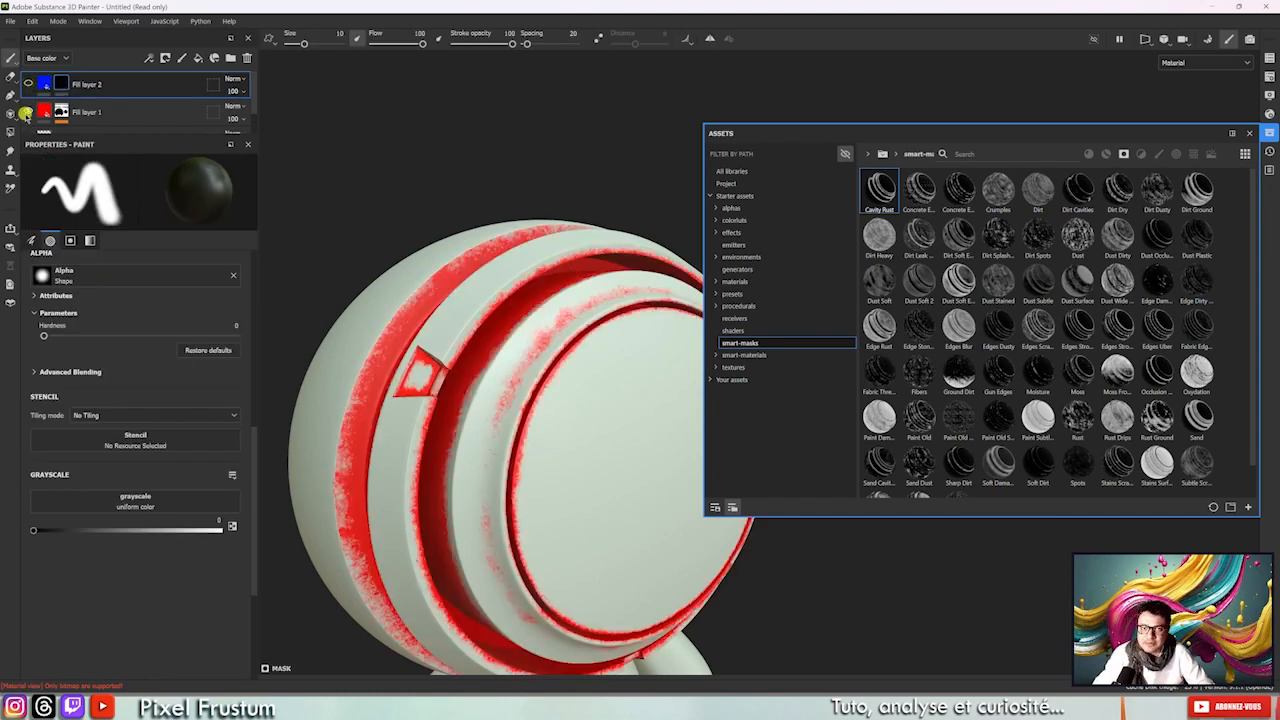
pyautogui.click(46, 86)
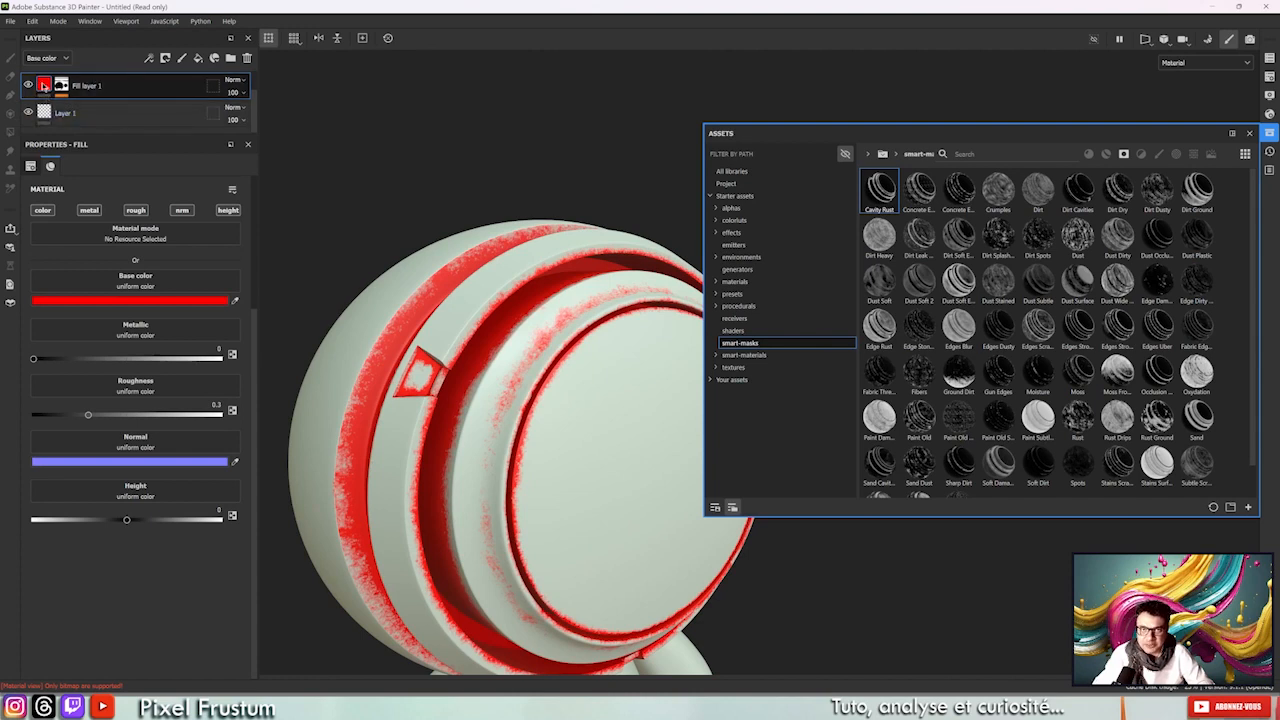
pyautogui.click(61, 86)
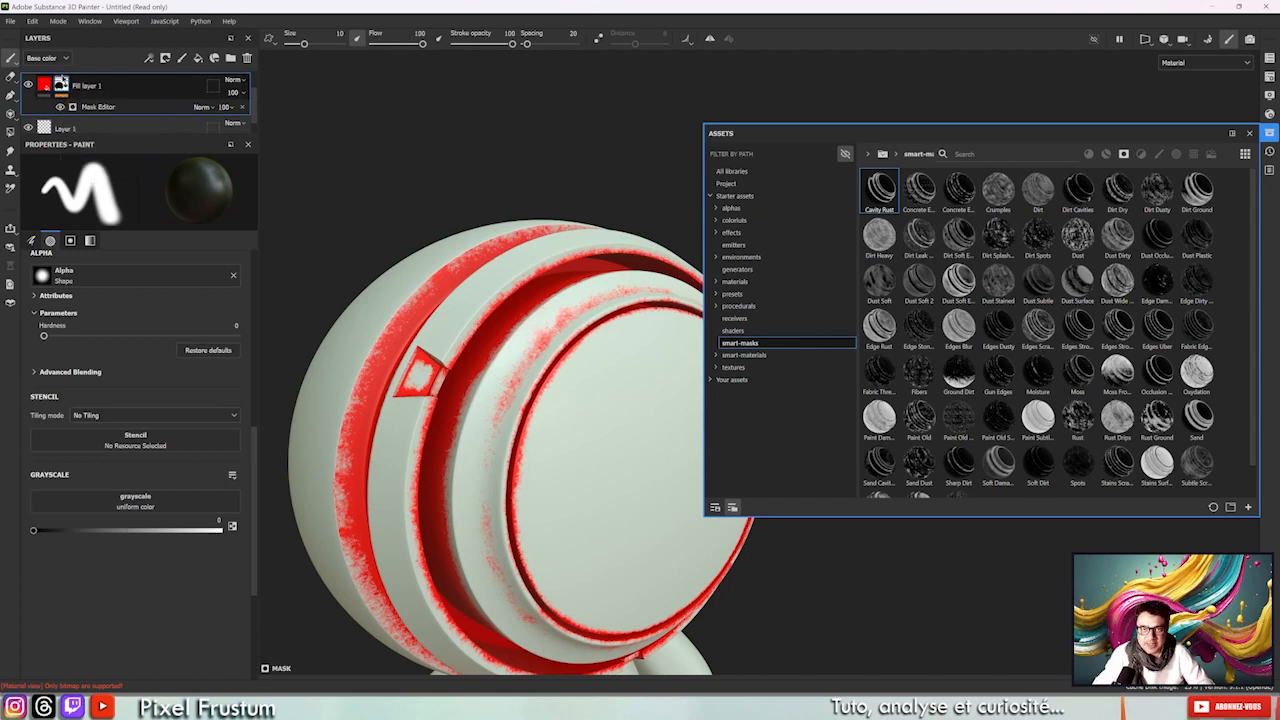
pyautogui.moveTo(61, 86)
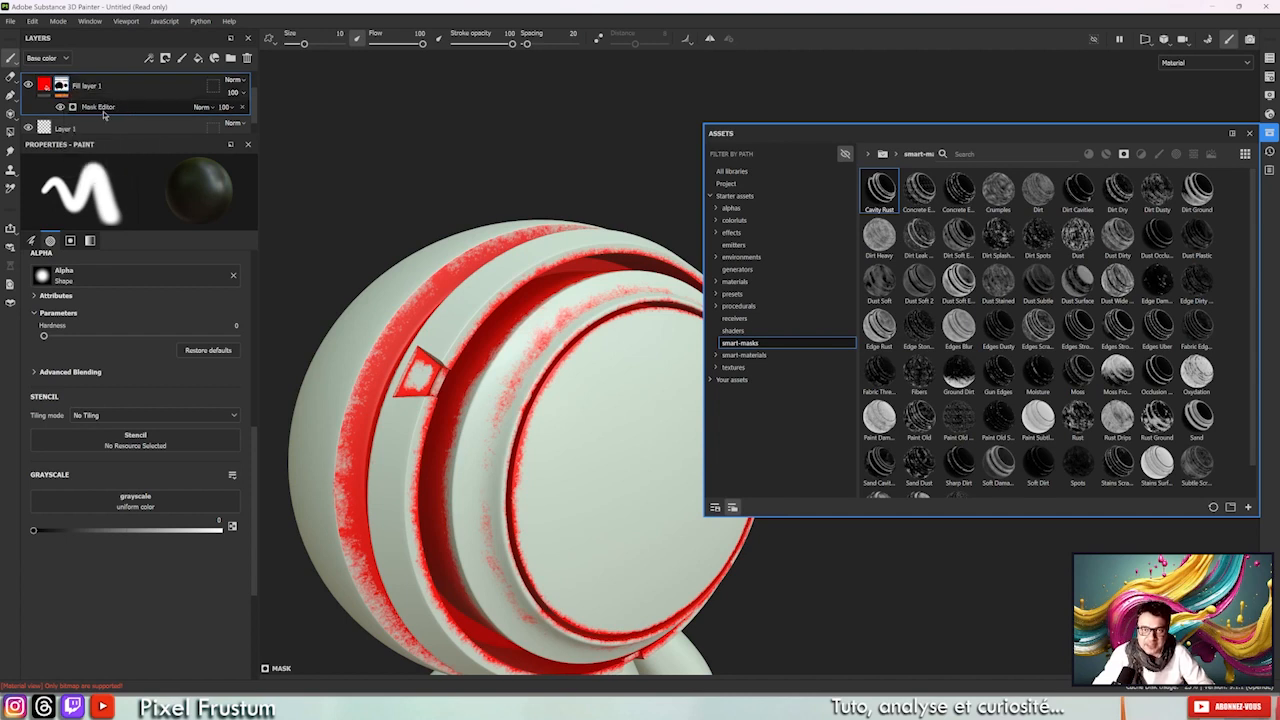
pyautogui.click(110, 106)
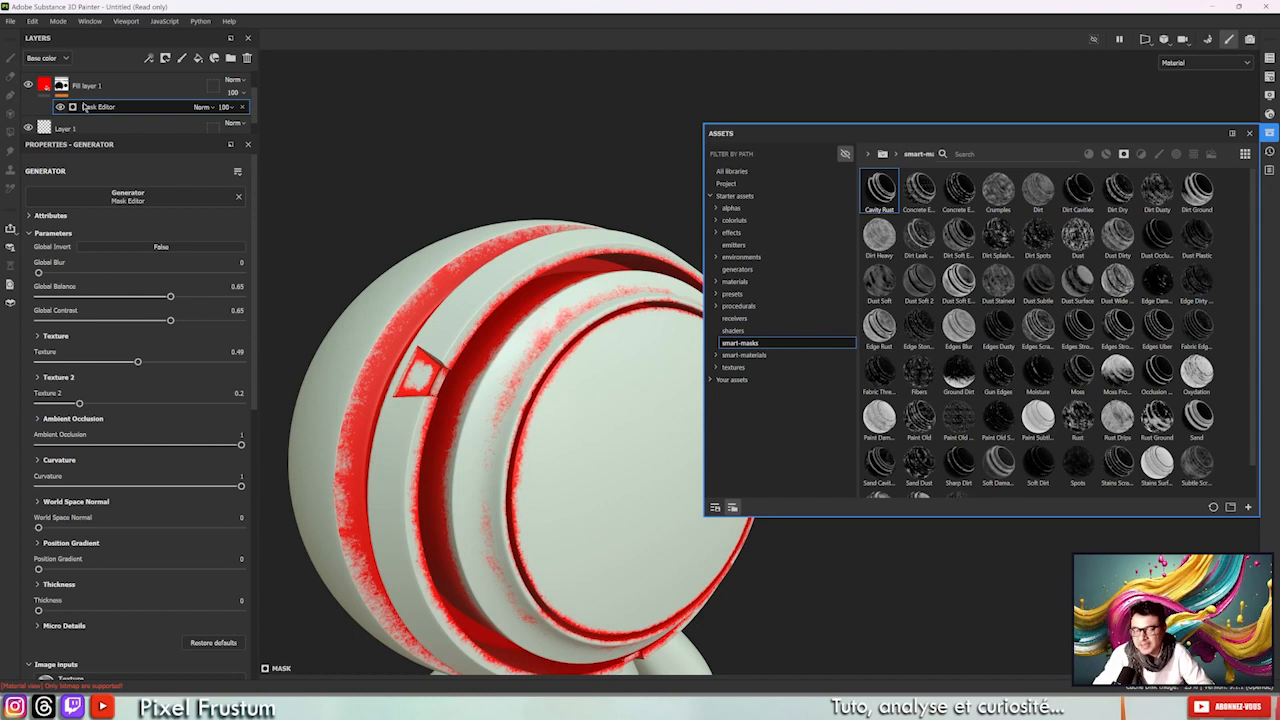
# Change the red fill layer's base color to a dark red and set its roughness to about 0.71.
pyautogui.click(46, 82)
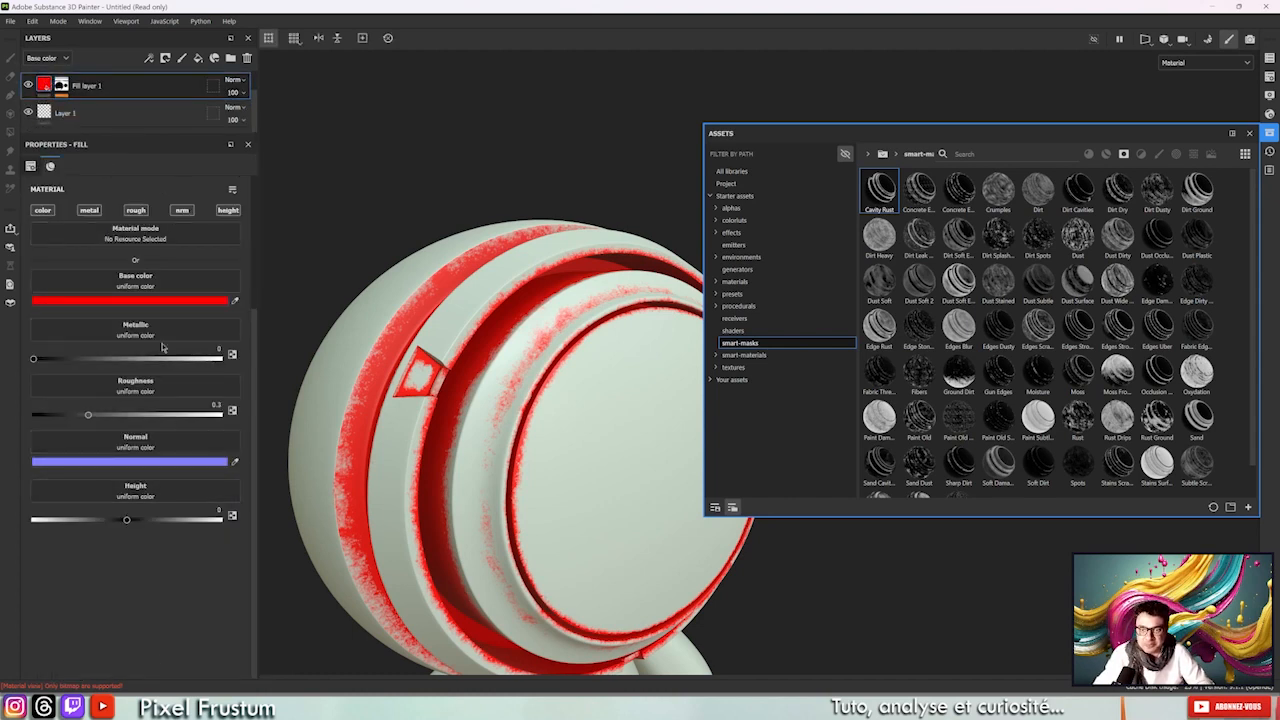
pyautogui.click(165, 307)
pyautogui.click(266, 554)
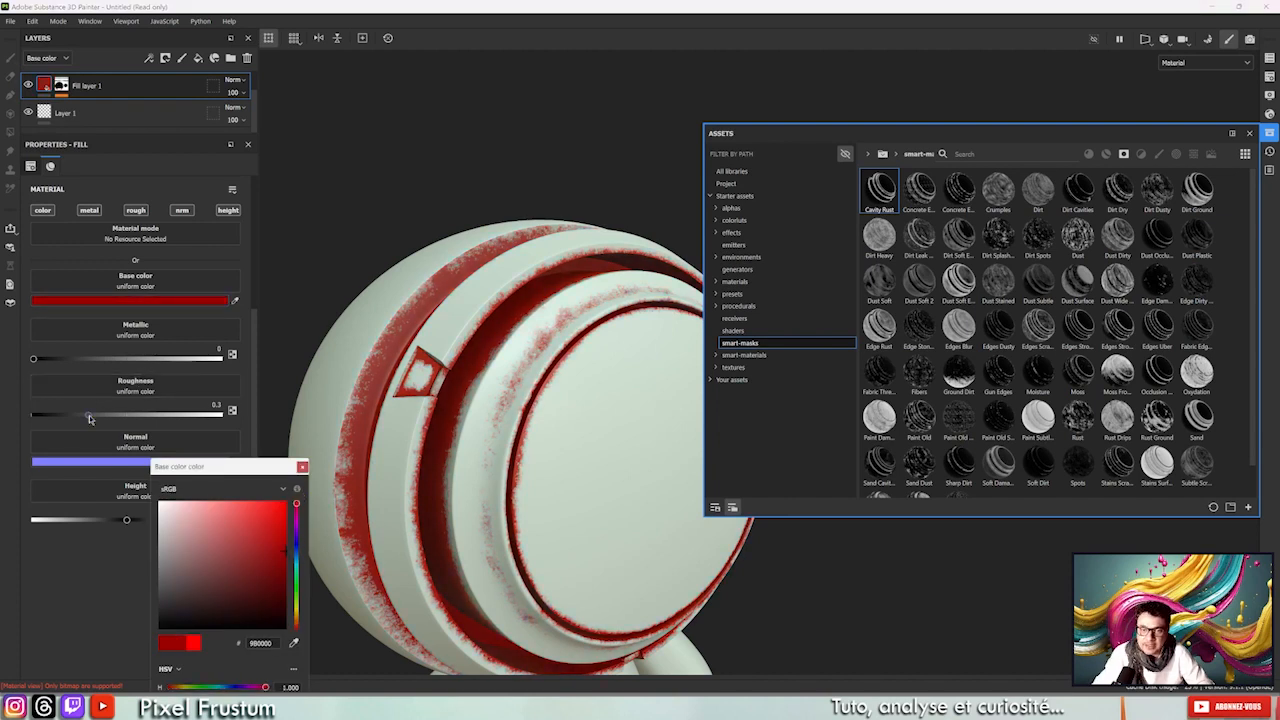
pyautogui.moveTo(89, 414); pyautogui.dragTo(219, 414)
pyautogui.click(166, 411)
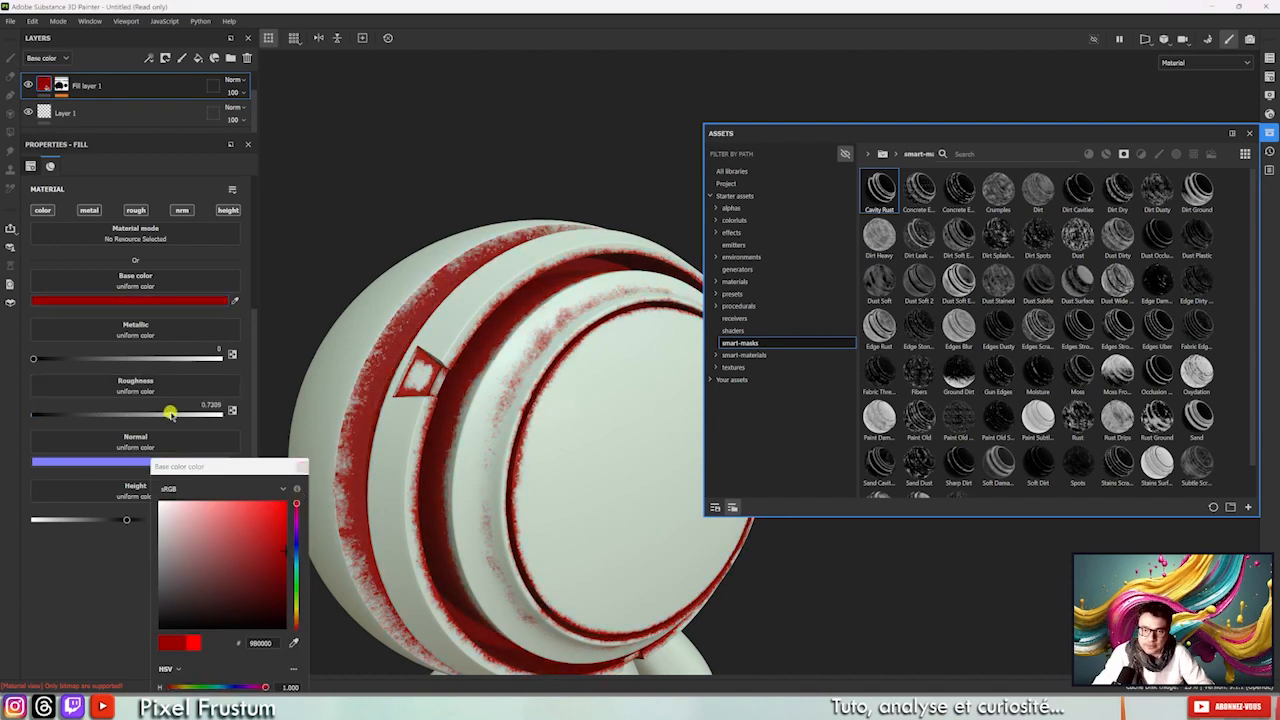
pyautogui.moveTo(128, 518)
pyautogui.mouseDown()
pyautogui.moveTo(328, 510)
pyautogui.moveTo(6, 522)
pyautogui.moveTo(168, 516)
pyautogui.moveTo(125, 521)
pyautogui.mouseUp()
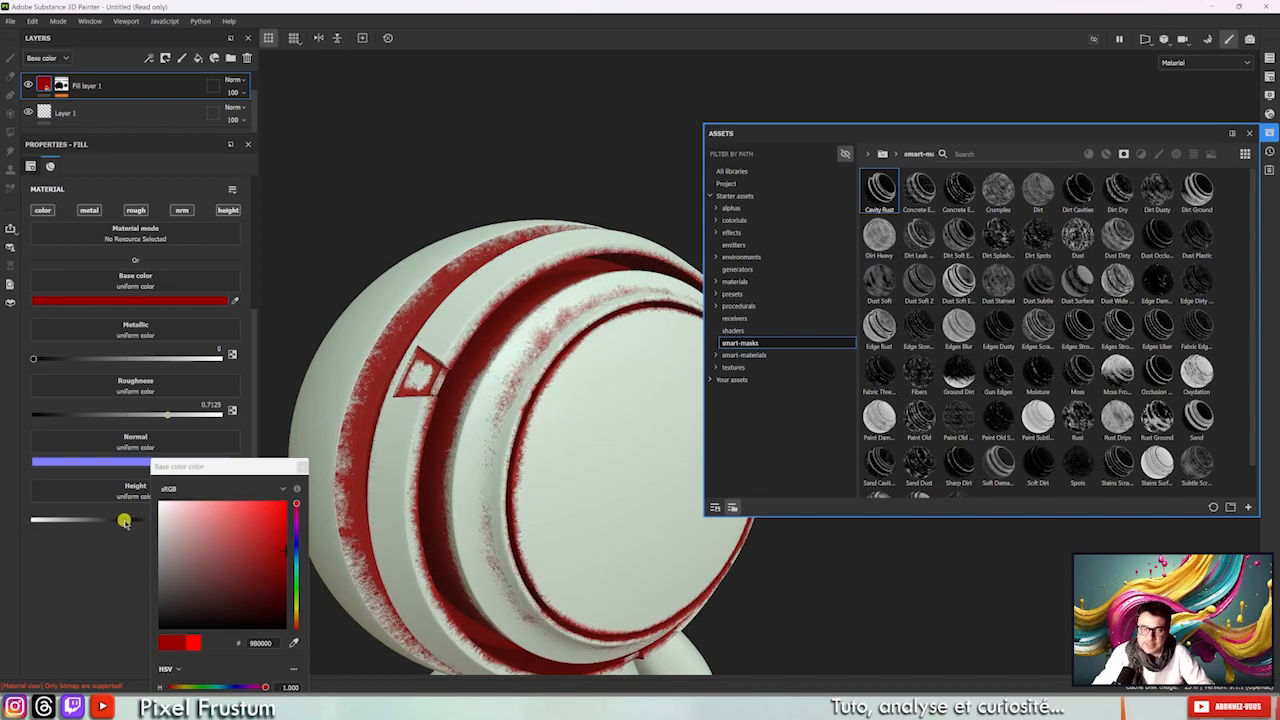
# In the red layer's Mask Editor, try Global Blur, return it to 0, and set Global Balance to 0.33.
pyautogui.click(61, 85)
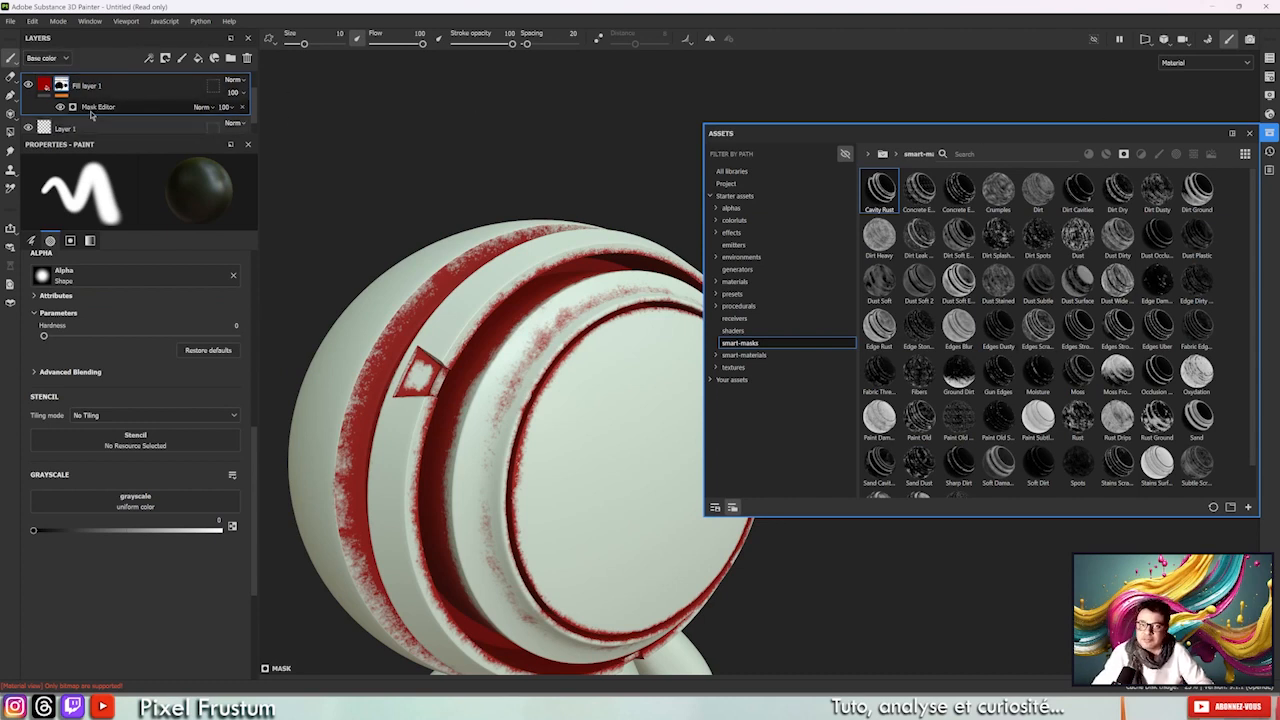
pyautogui.click(93, 108)
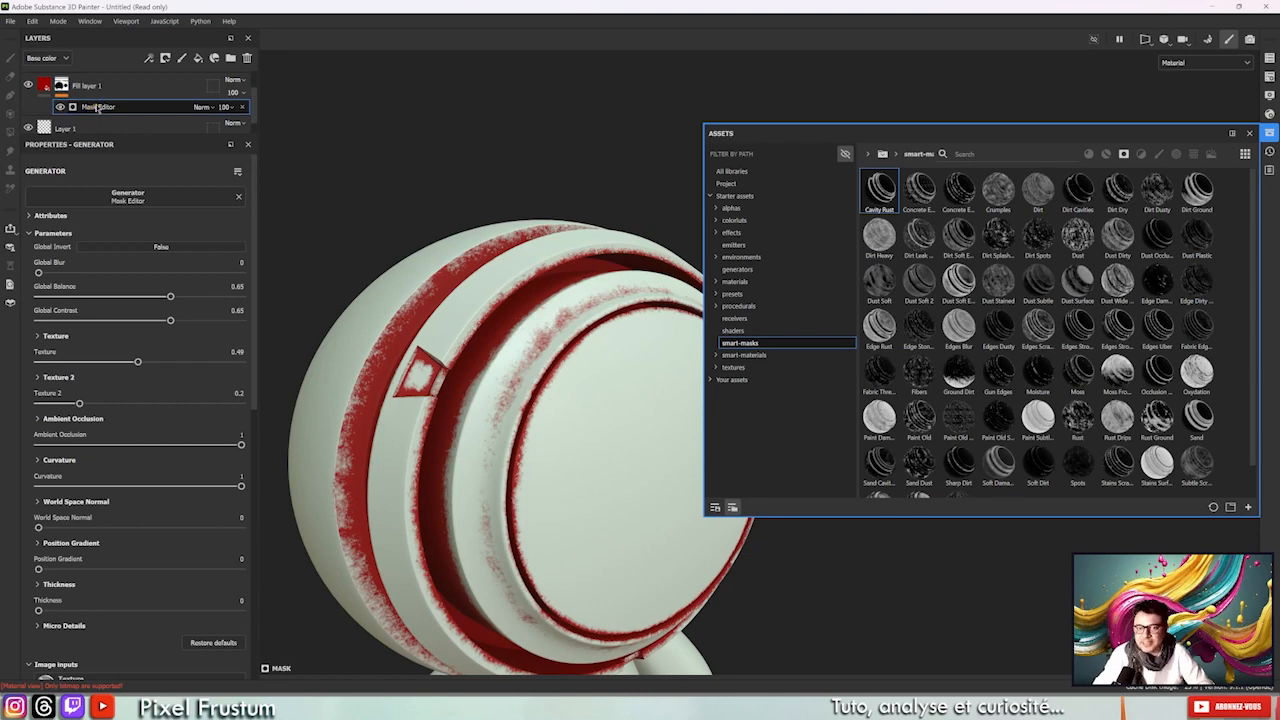
pyautogui.keyDown('alt'); pyautogui.moveTo(571, 366); pyautogui.dragTo(403, 212); pyautogui.keyUp('alt')
pyautogui.keyDown('alt'); pyautogui.moveTo(403, 212); pyautogui.dragTo(471, 437, button='right'); pyautogui.keyUp('alt')
pyautogui.keyDown('alt'); pyautogui.moveTo(506, 426); pyautogui.dragTo(540, 360); pyautogui.keyUp('alt')
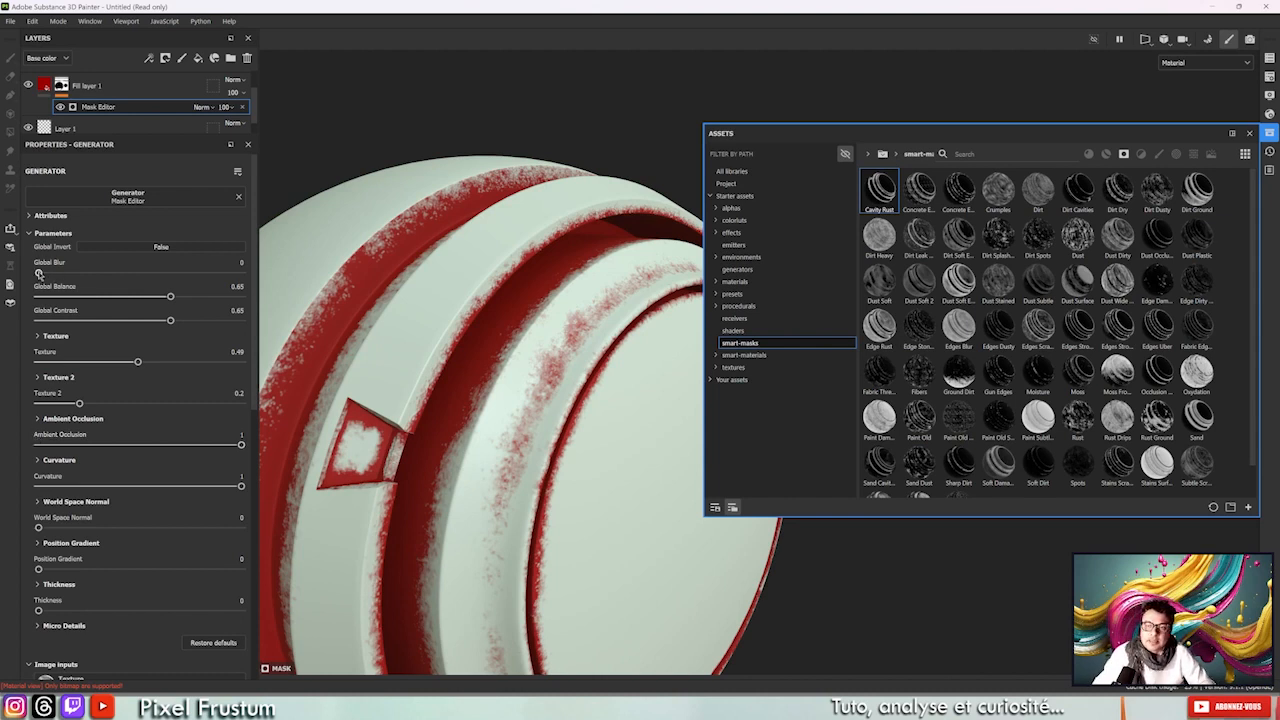
pyautogui.moveTo(37, 270); pyautogui.dragTo(48, 268)
pyautogui.moveTo(173, 296); pyautogui.dragTo(38, 271)
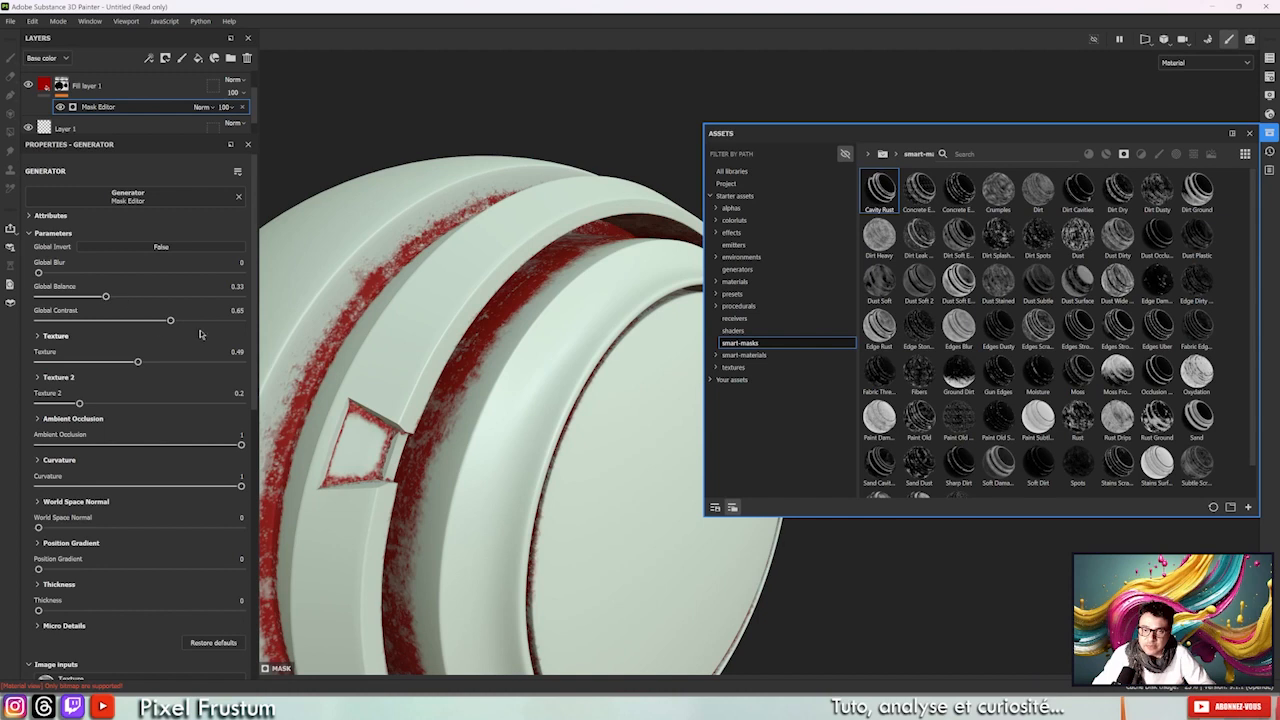
# Adjust the Mask Editor's contrast and textures, reduce its Ambient Occlusion and Curvature influence, and set Thickness to 0.3.
pyautogui.moveTo(190, 319)
pyautogui.mouseDown()
pyautogui.moveTo(274, 311)
pyautogui.moveTo(44, 326)
pyautogui.moveTo(184, 320)
pyautogui.mouseUp()
pyautogui.moveTo(138, 363); pyautogui.dragTo(97, 358)
pyautogui.moveTo(80, 404)
pyautogui.mouseDown()
pyautogui.moveTo(297, 388)
pyautogui.moveTo(78, 403)
pyautogui.mouseUp()
pyautogui.moveTo(240, 443); pyautogui.dragTo(183, 449)
pyautogui.moveTo(240, 486); pyautogui.dragTo(178, 494)
pyautogui.scroll(-3, 83, 562)
pyautogui.moveTo(53, 467); pyautogui.dragTo(99, 464)
# Set the balance of the secondary Grunge Rough Dirty texture to 1 and inspect the mask around the head.
pyautogui.scroll(-6, 137, 574)
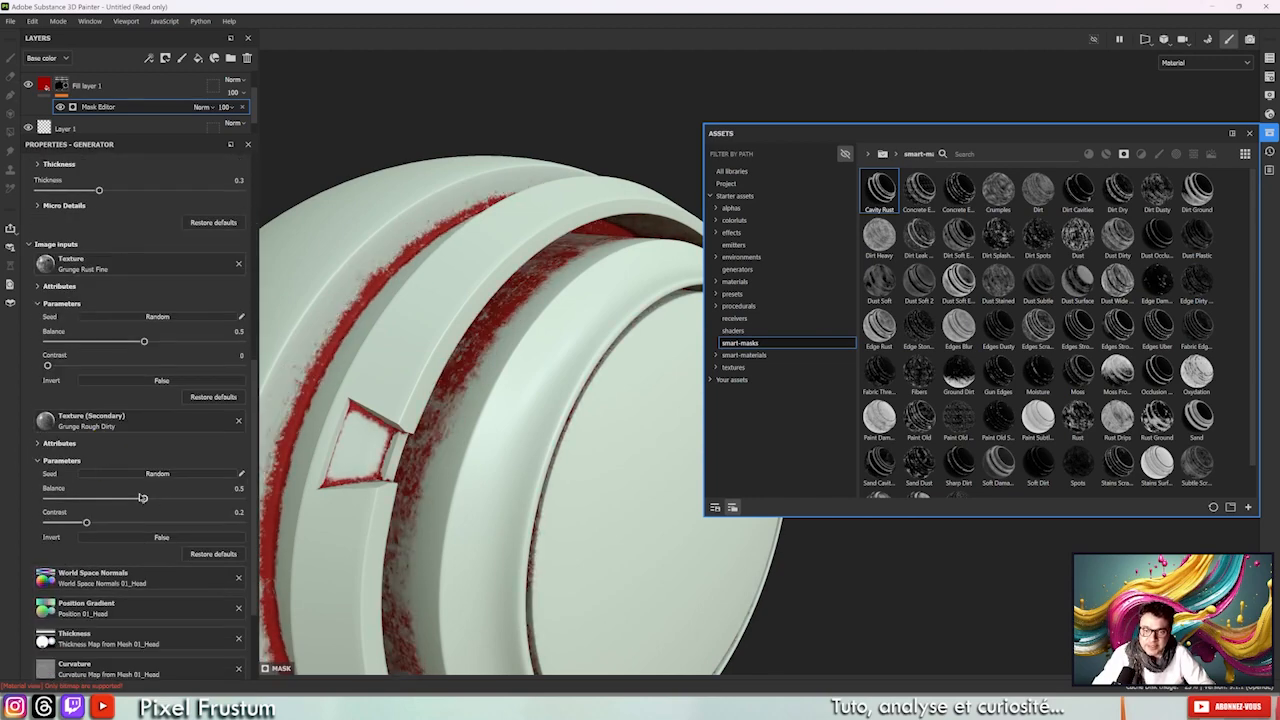
pyautogui.moveTo(165, 498)
pyautogui.mouseDown()
pyautogui.moveTo(277, 486)
pyautogui.moveTo(94, 500)
pyautogui.moveTo(147, 502)
pyautogui.mouseUp()
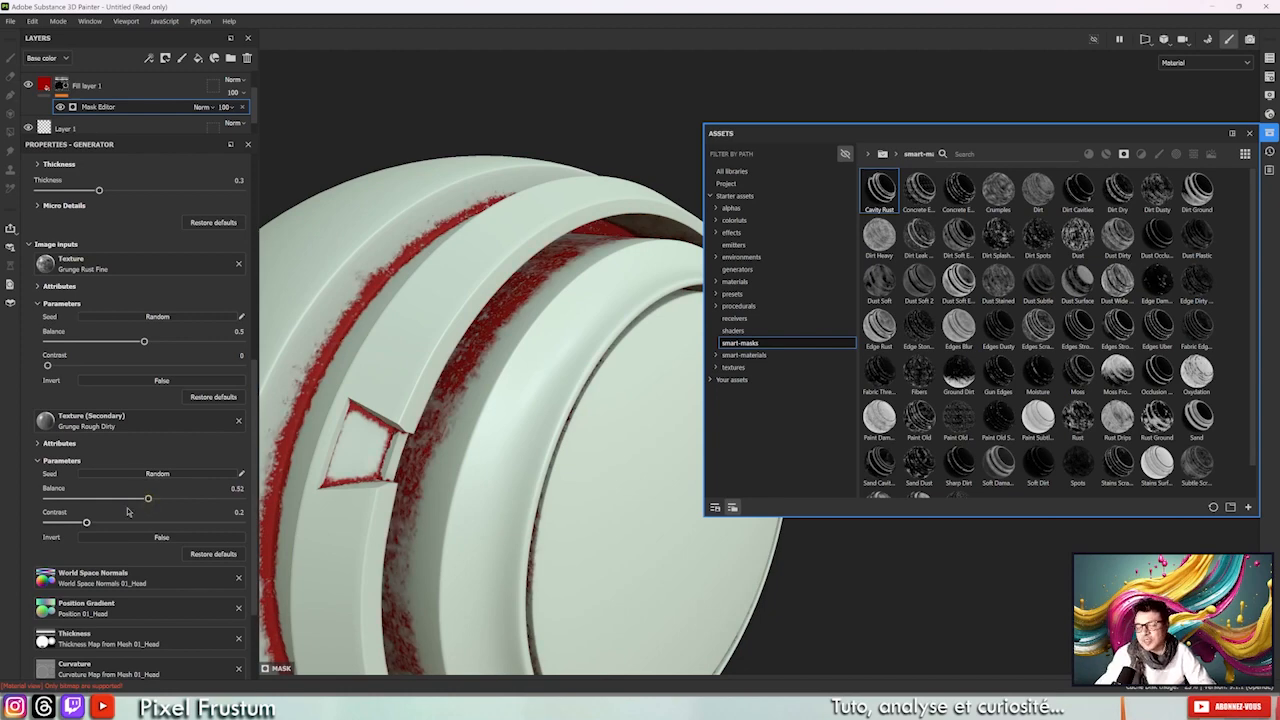
pyautogui.moveTo(147, 500); pyautogui.dragTo(249, 502)
pyautogui.press('super')
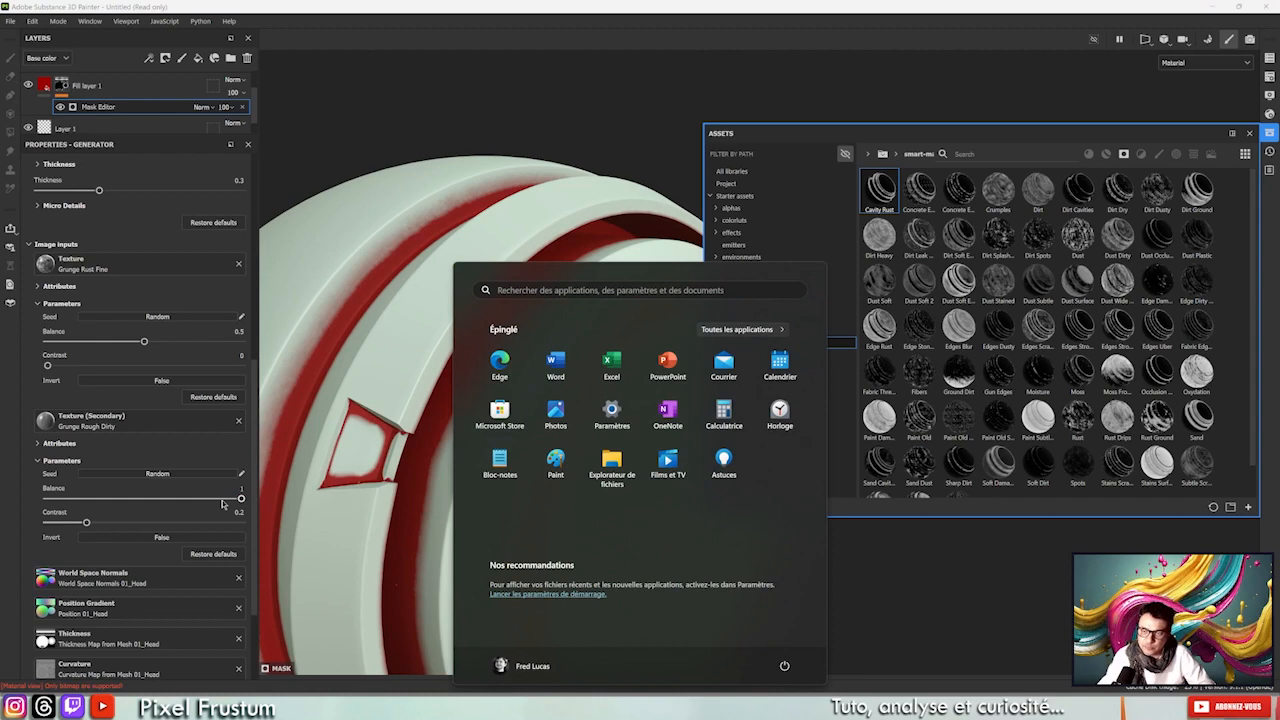
pyautogui.click(445, 146)
pyautogui.keyDown('alt'); pyautogui.moveTo(541, 240); pyautogui.dragTo(388, 289); pyautogui.keyUp('alt')
pyautogui.keyDown('alt'); pyautogui.moveTo(388, 289); pyautogui.dragTo(294, 114, button='right'); pyautogui.keyUp('alt')
pyautogui.keyDown('alt'); pyautogui.moveTo(294, 114); pyautogui.dragTo(614, 160); pyautogui.keyUp('alt')
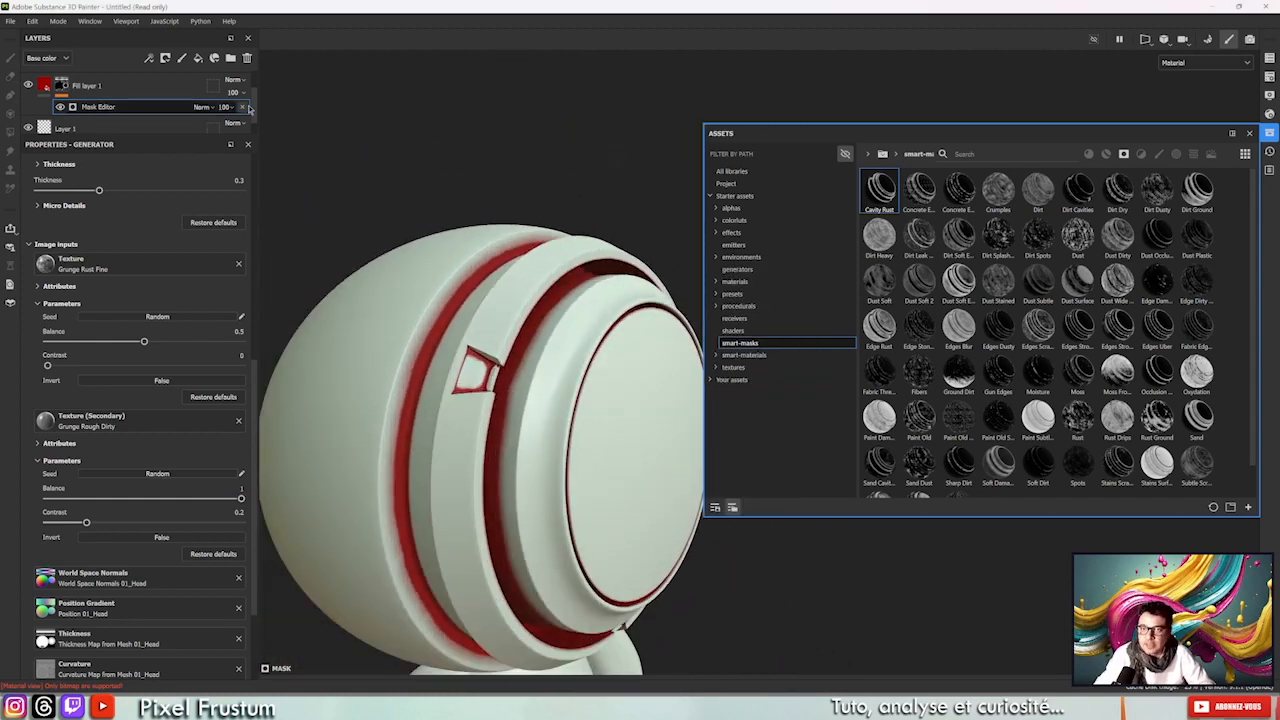
# Delete the Mask Editor from the red layer's mask, apply the Paint Old smart mask instead, and inspect the head.
pyautogui.click(241, 106)
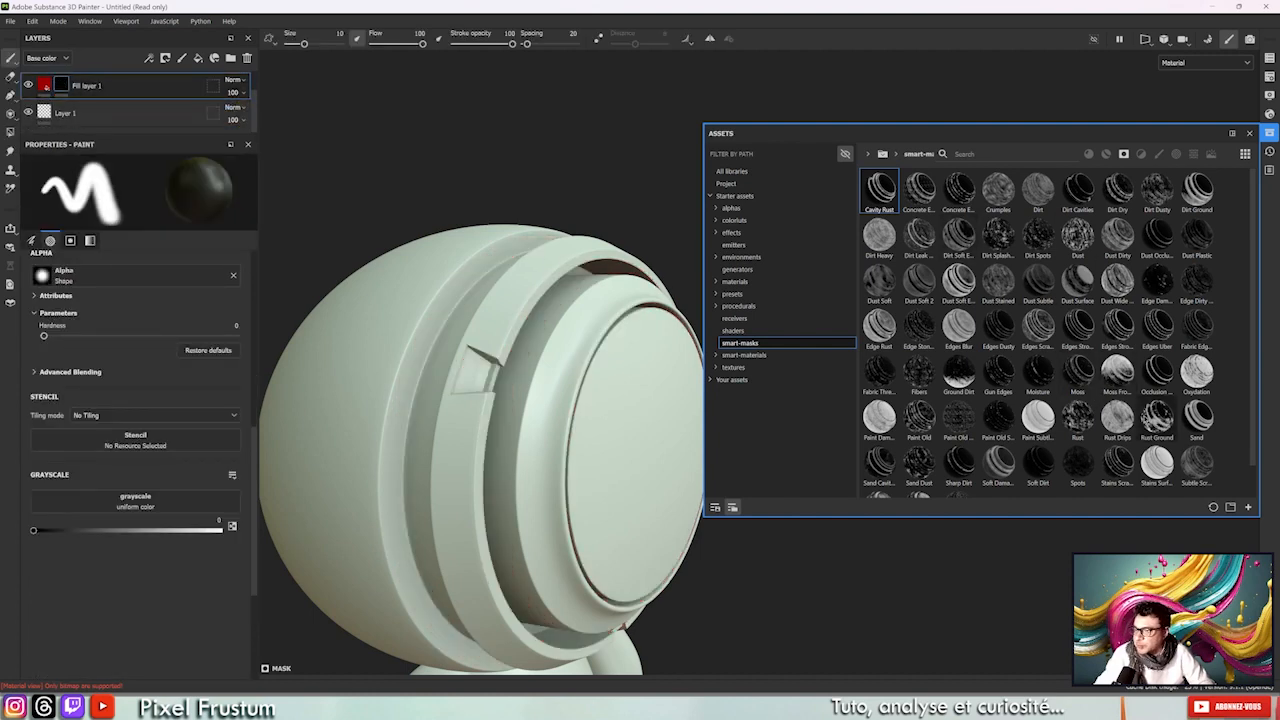
pyautogui.scroll(-1, 1157, 420)
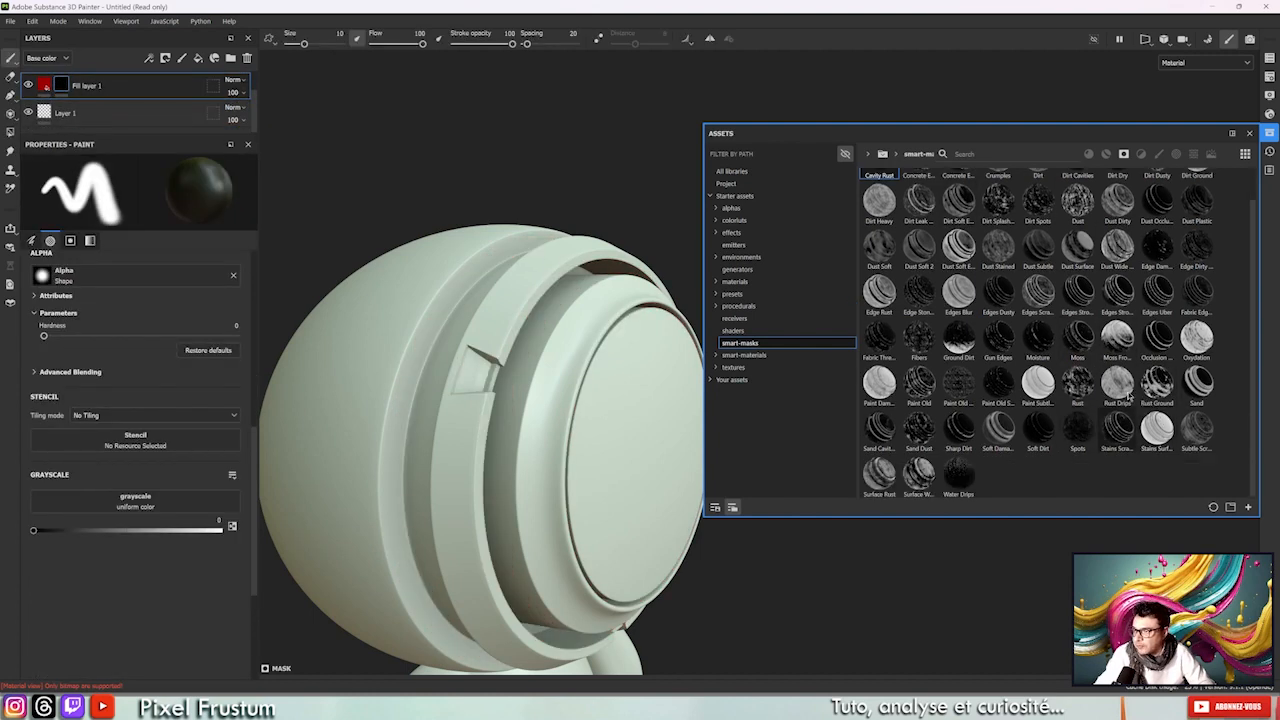
pyautogui.moveTo(919, 383)
pyautogui.mouseDown()
pyautogui.moveTo(126, 82)
pyautogui.moveTo(59, 86)
pyautogui.mouseUp()
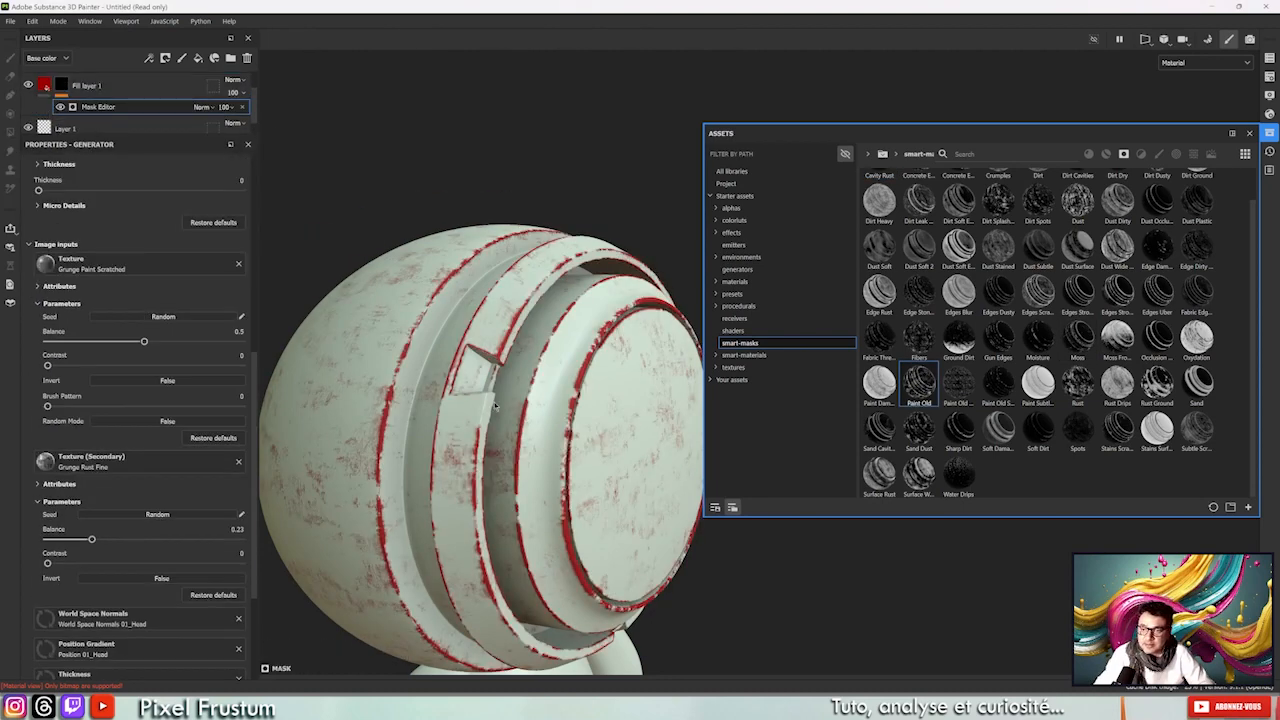
pyautogui.keyDown('alt'); pyautogui.moveTo(513, 295); pyautogui.dragTo(436, 186); pyautogui.keyUp('alt')
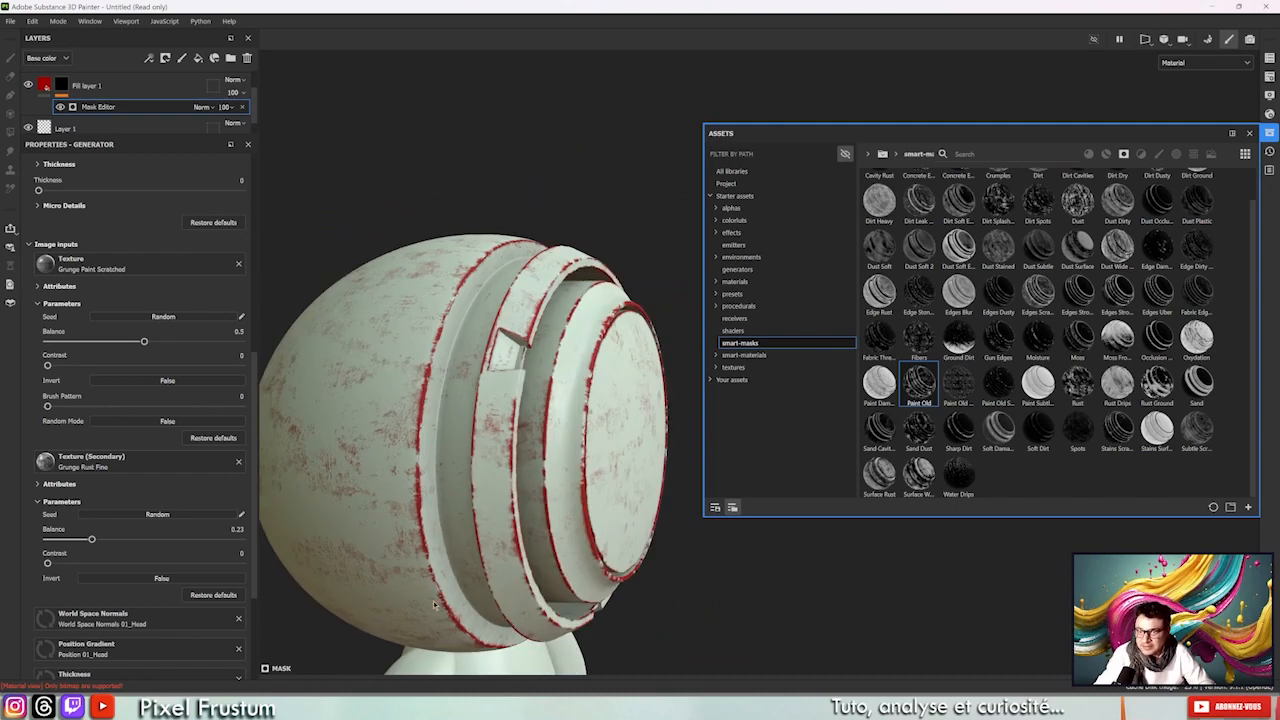
pyautogui.keyDown('alt'); pyautogui.moveTo(342, 364); pyautogui.dragTo(423, 237); pyautogui.keyUp('alt')
# Set the Grunge Paint Scratched balance to 0.26, keep Brush Pattern at 0, and set the Grunge Rust Fine balance to 1.
pyautogui.moveTo(143, 341)
pyautogui.mouseDown()
pyautogui.moveTo(180, 338)
pyautogui.moveTo(47, 347)
pyautogui.moveTo(260, 357)
pyautogui.moveTo(47, 366)
pyautogui.moveTo(163, 391)
pyautogui.moveTo(323, 377)
pyautogui.moveTo(142, 406)
pyautogui.moveTo(306, 374)
pyautogui.moveTo(97, 403)
pyautogui.moveTo(374, 380)
pyautogui.moveTo(260, 398)
pyautogui.mouseUp()
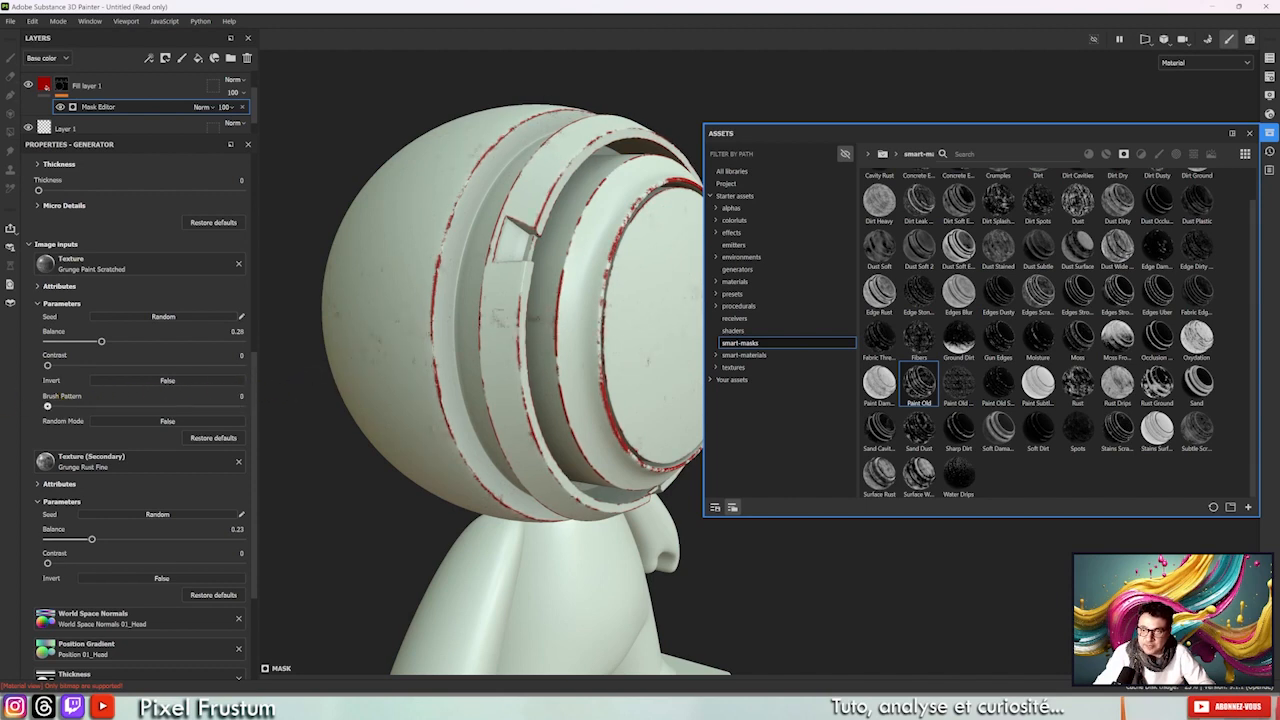
pyautogui.keyDown('alt'); pyautogui.moveTo(690, 312); pyautogui.dragTo(620, 297); pyautogui.keyUp('alt')
pyautogui.moveTo(241, 406); pyautogui.dragTo(2, 413)
pyautogui.keyDown('alt'); pyautogui.moveTo(327, 343); pyautogui.dragTo(277, 394); pyautogui.keyUp('alt')
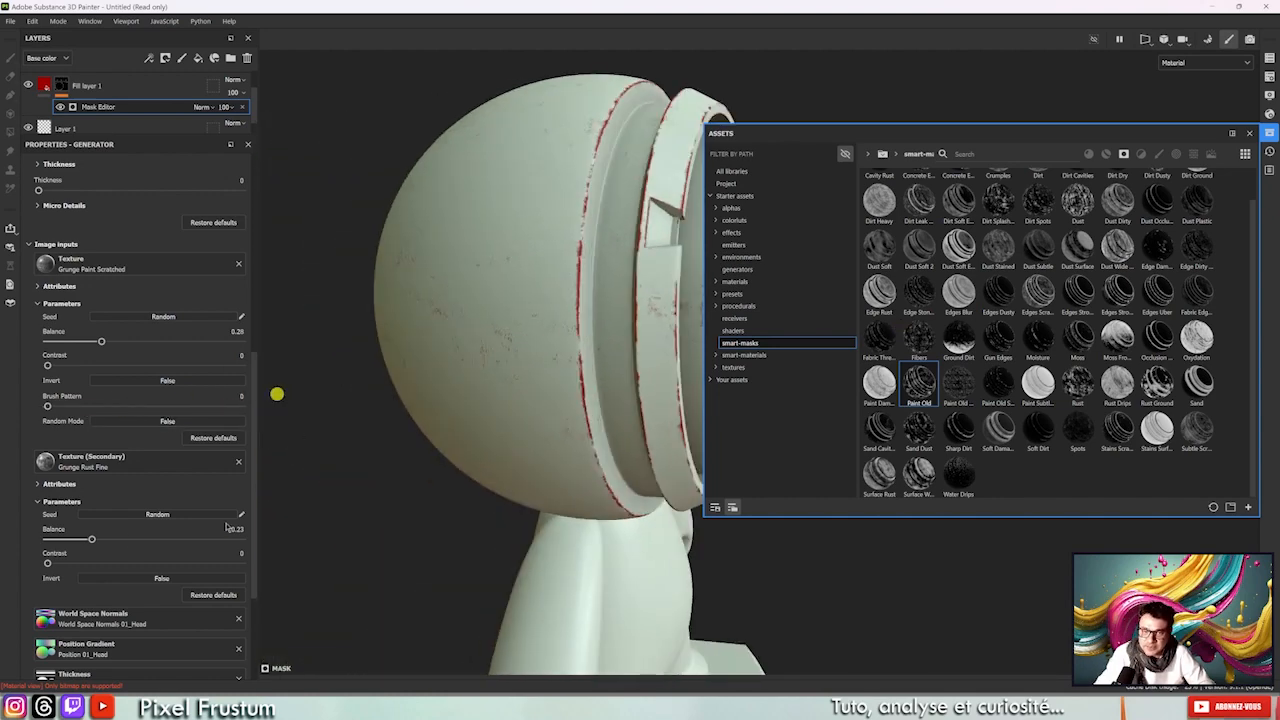
pyautogui.moveTo(92, 539); pyautogui.dragTo(330, 514)
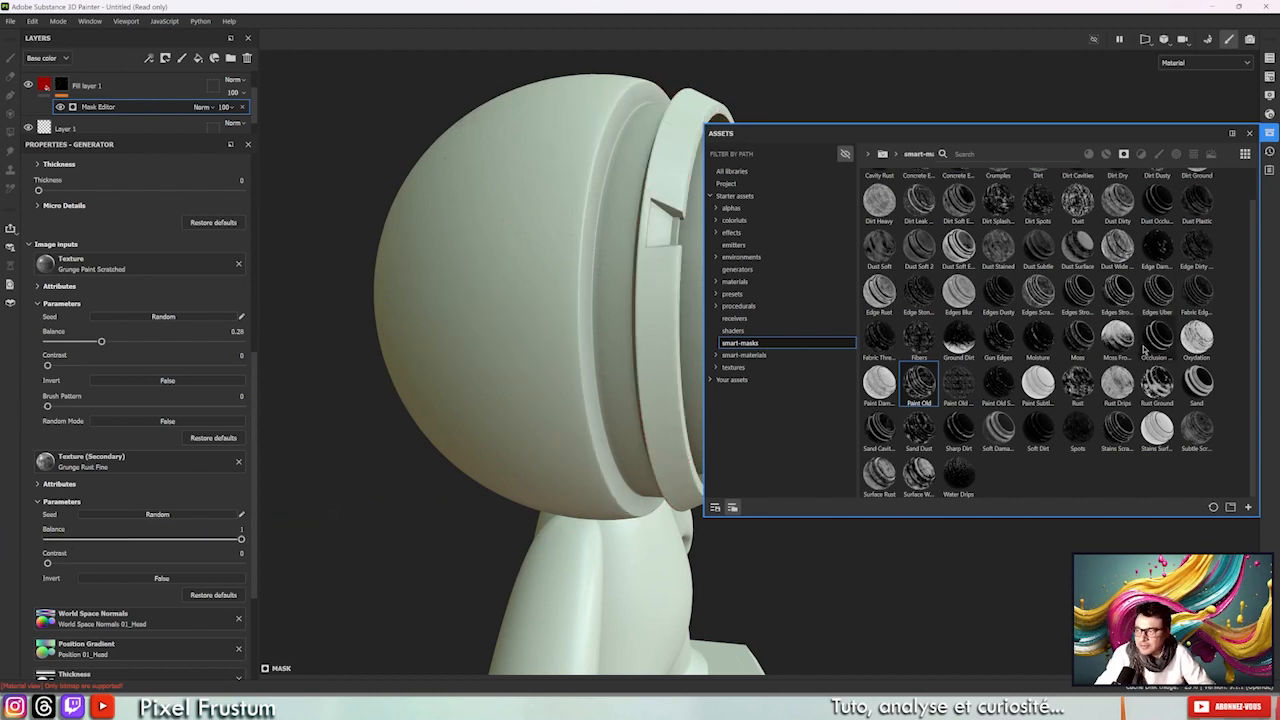
pyautogui.scroll(1, 1012, 347)
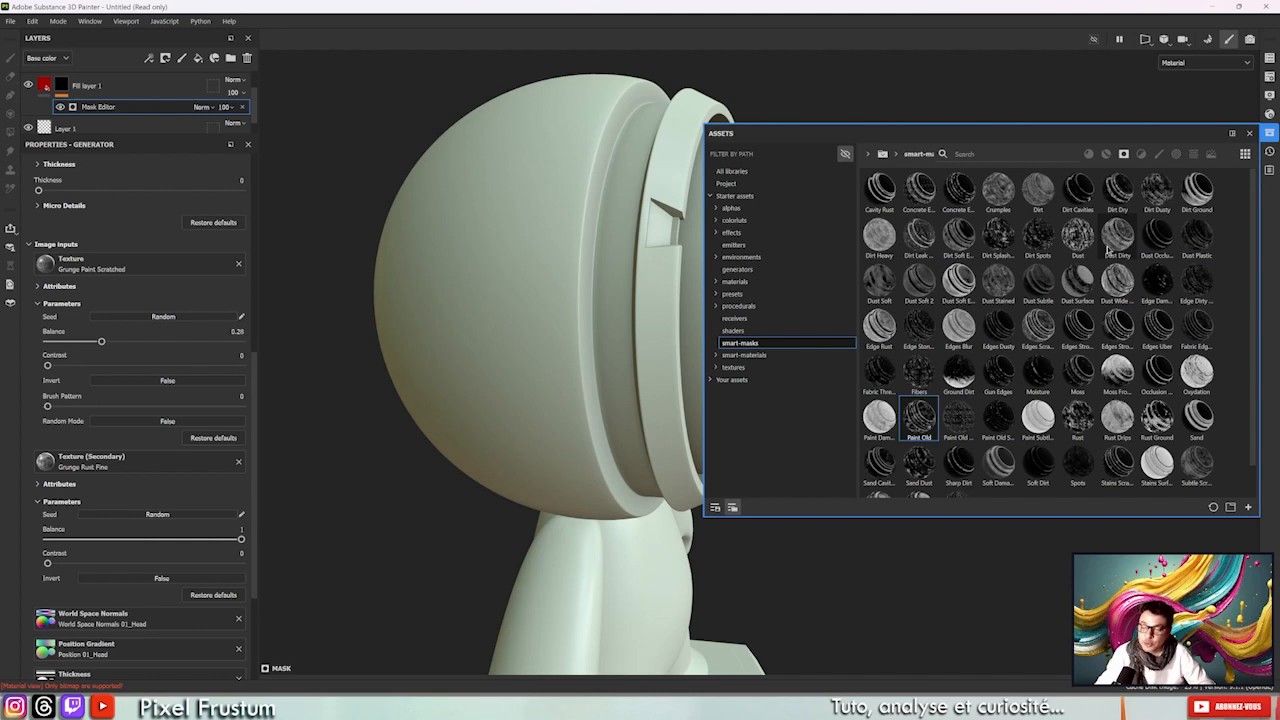
# Review the image inputs of the Mask Editor generator and the mesh maps baked for the head's texture set.
pyautogui.moveTo(1107, 252)
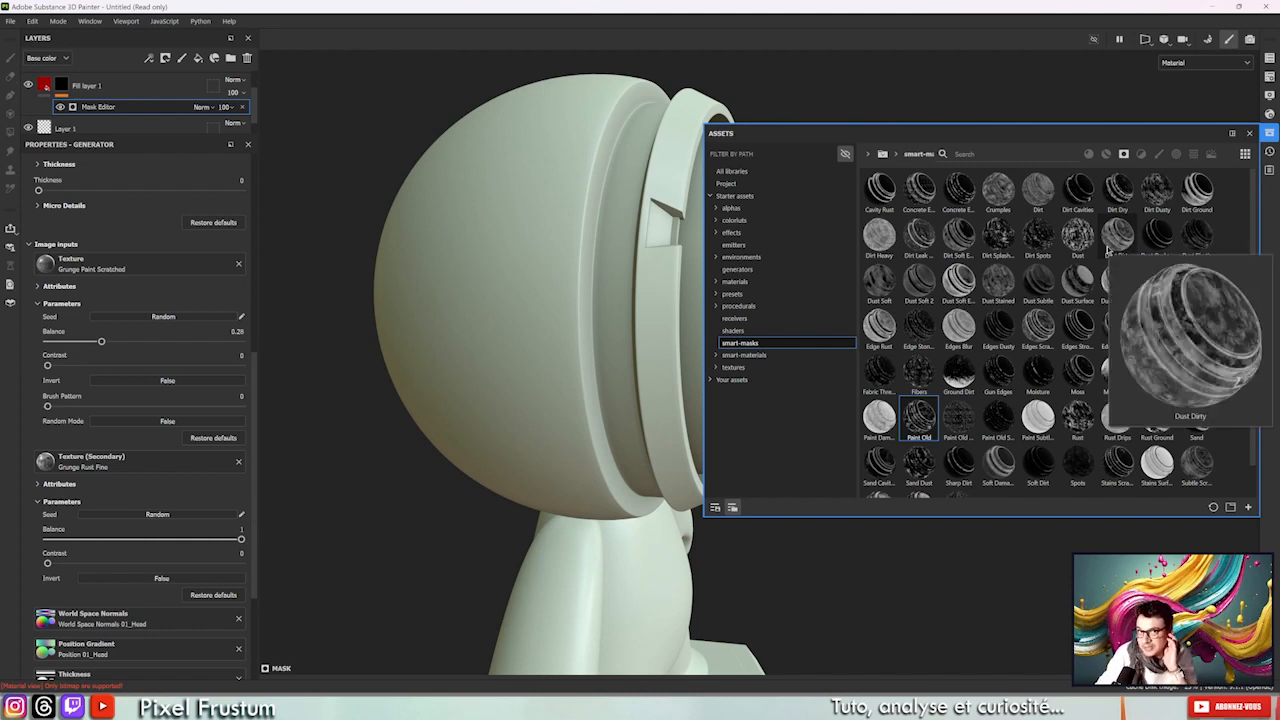
pyautogui.scroll(-3, 132, 566)
pyautogui.scroll(-1, 132, 566)
pyautogui.scroll(-1, 128, 264)
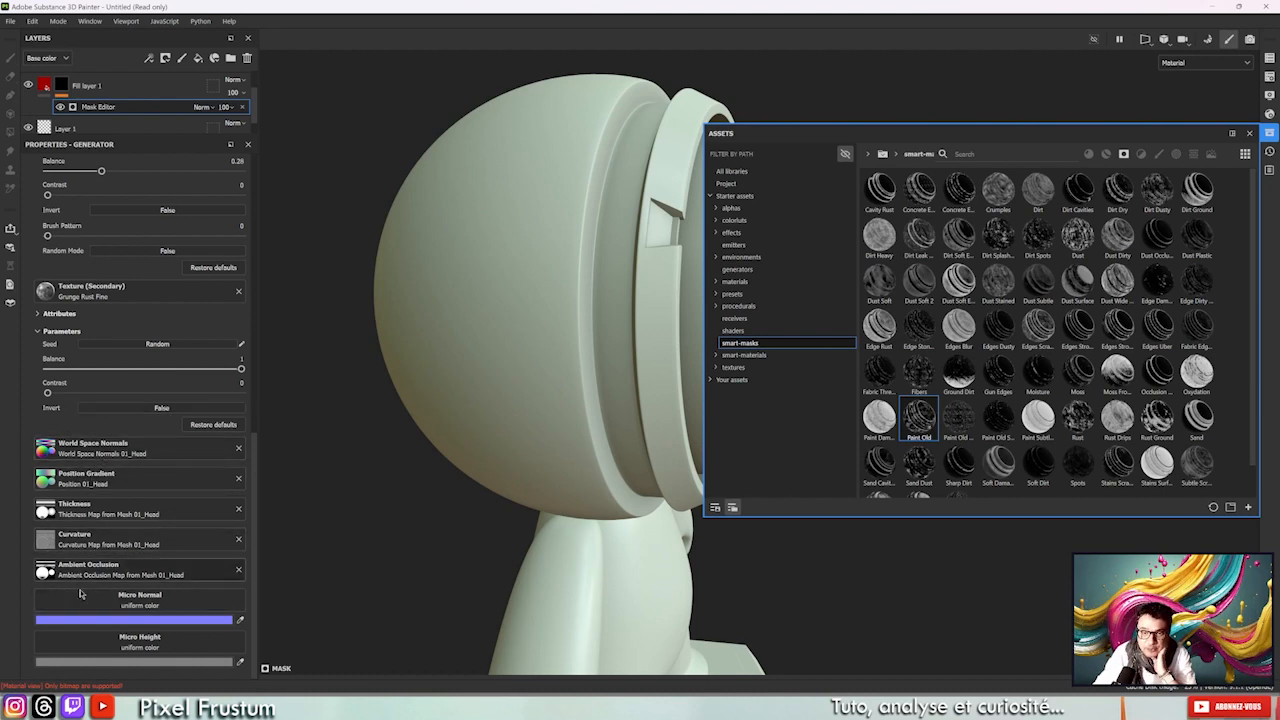
pyautogui.click(1271, 80)
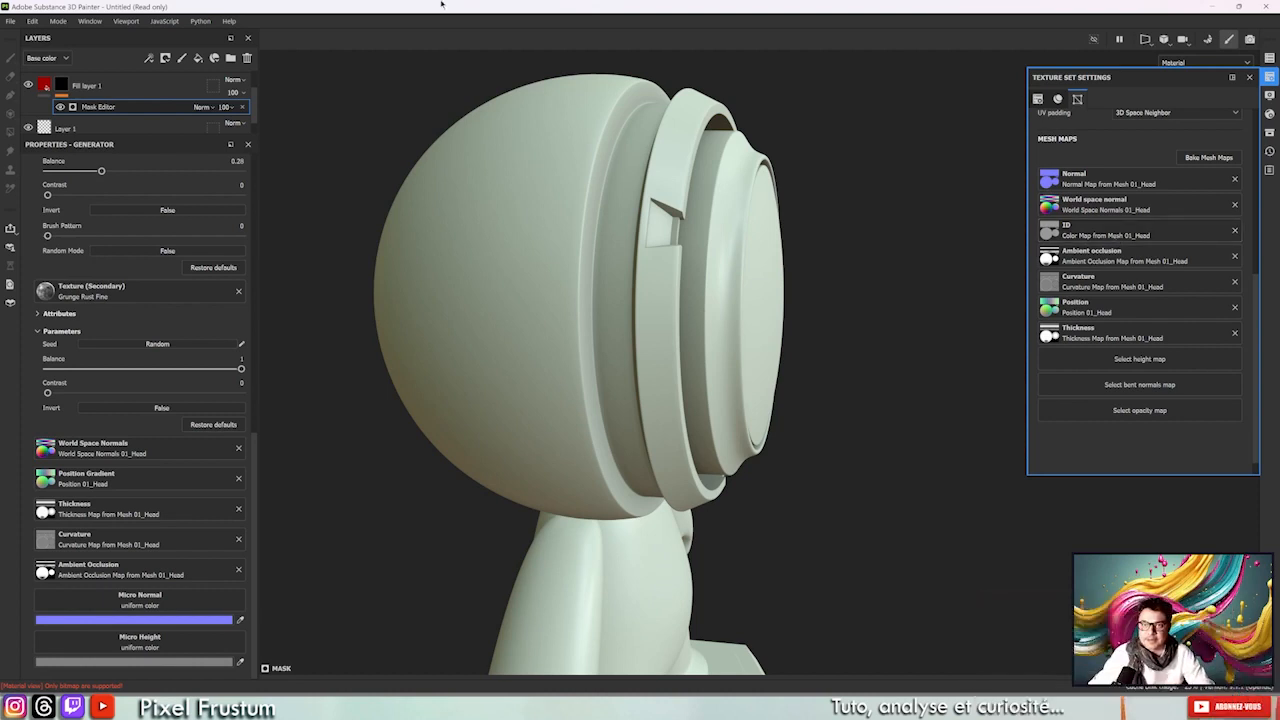
# Delete the Mask Editor generator and both fill layers, keeping only Layer 1 in the stack.
pyautogui.click(246, 57)
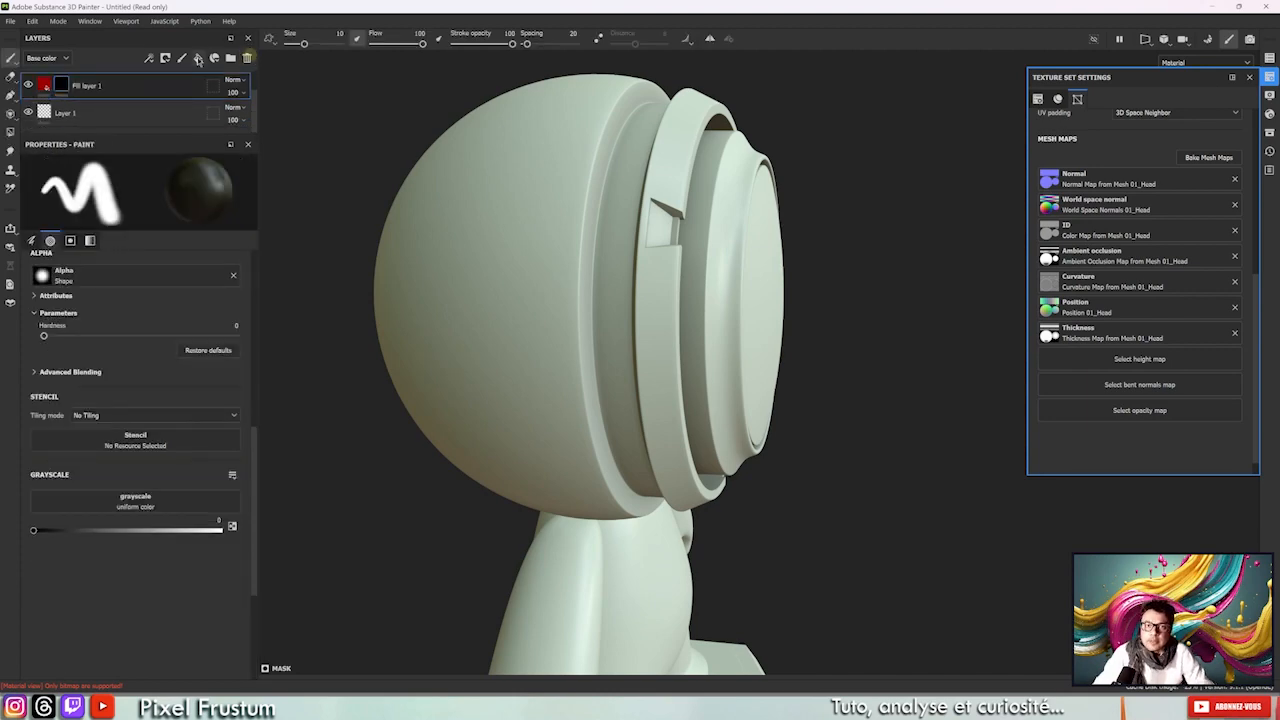
pyautogui.click(246, 57)
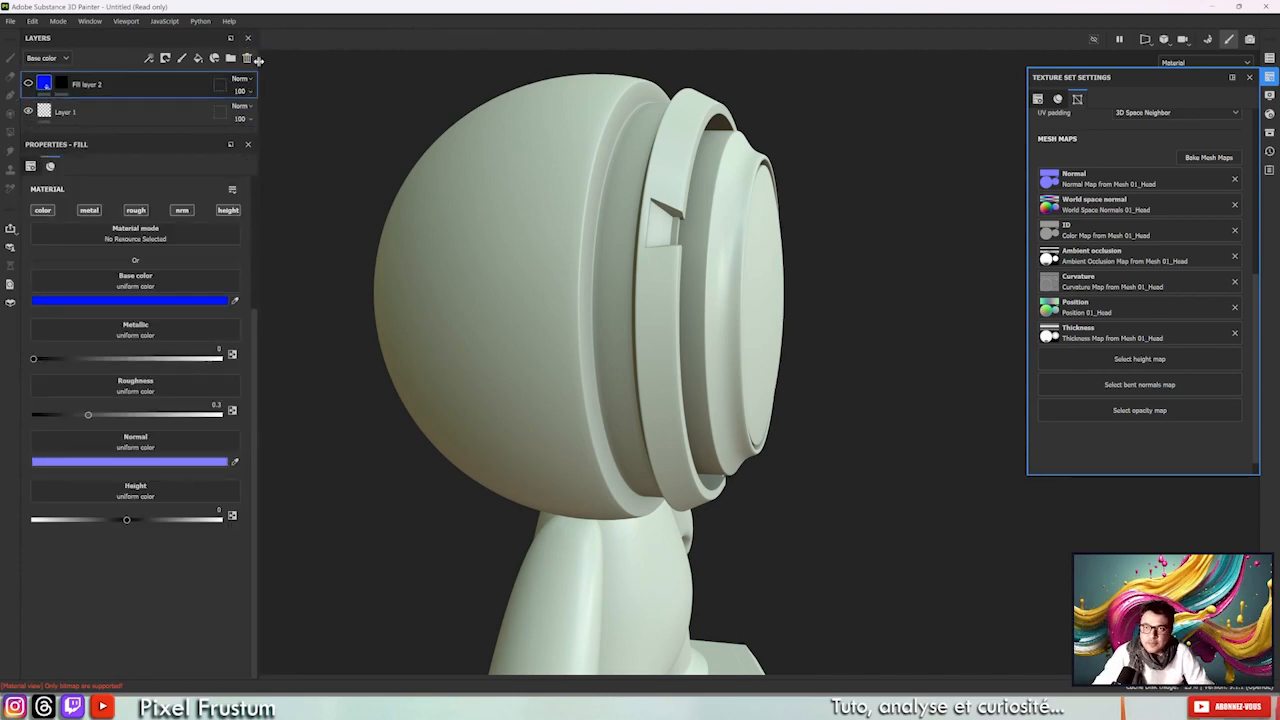
pyautogui.click(247, 58)
# Add the Steel Painted Scraped Dirty smart material from the smart materials library above Layer 1.
pyautogui.click(1270, 132)
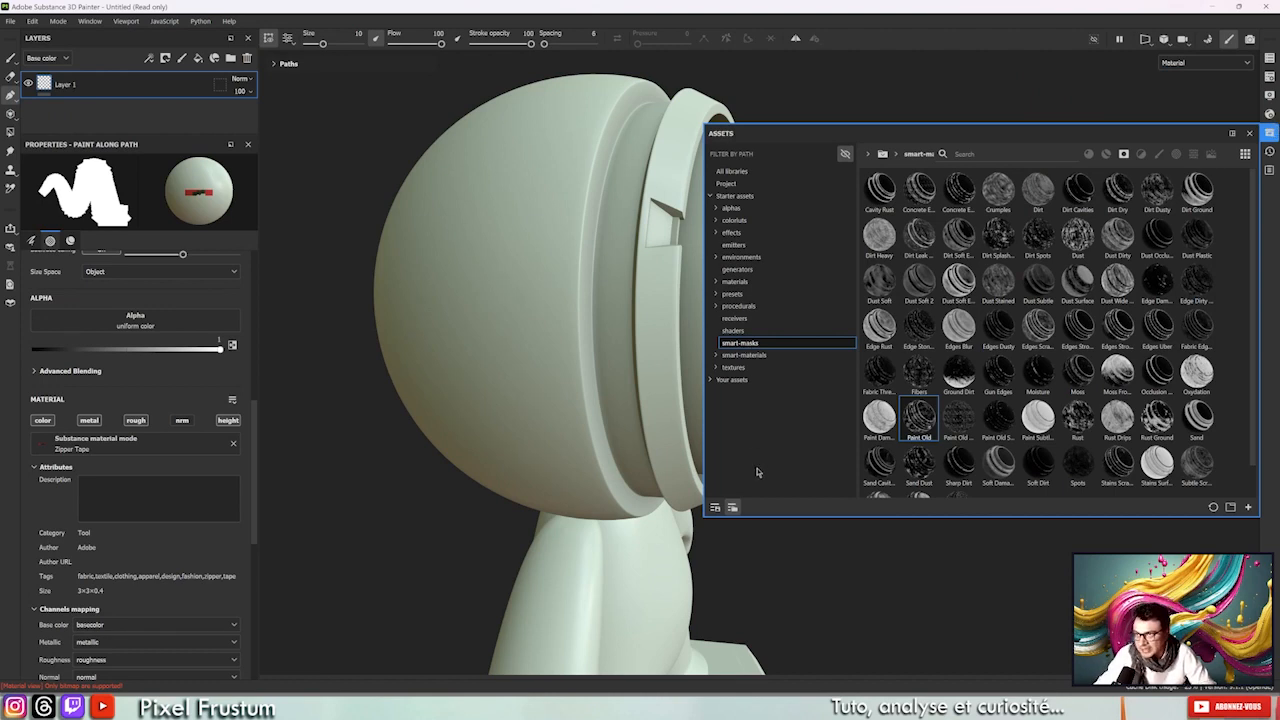
pyautogui.click(752, 356)
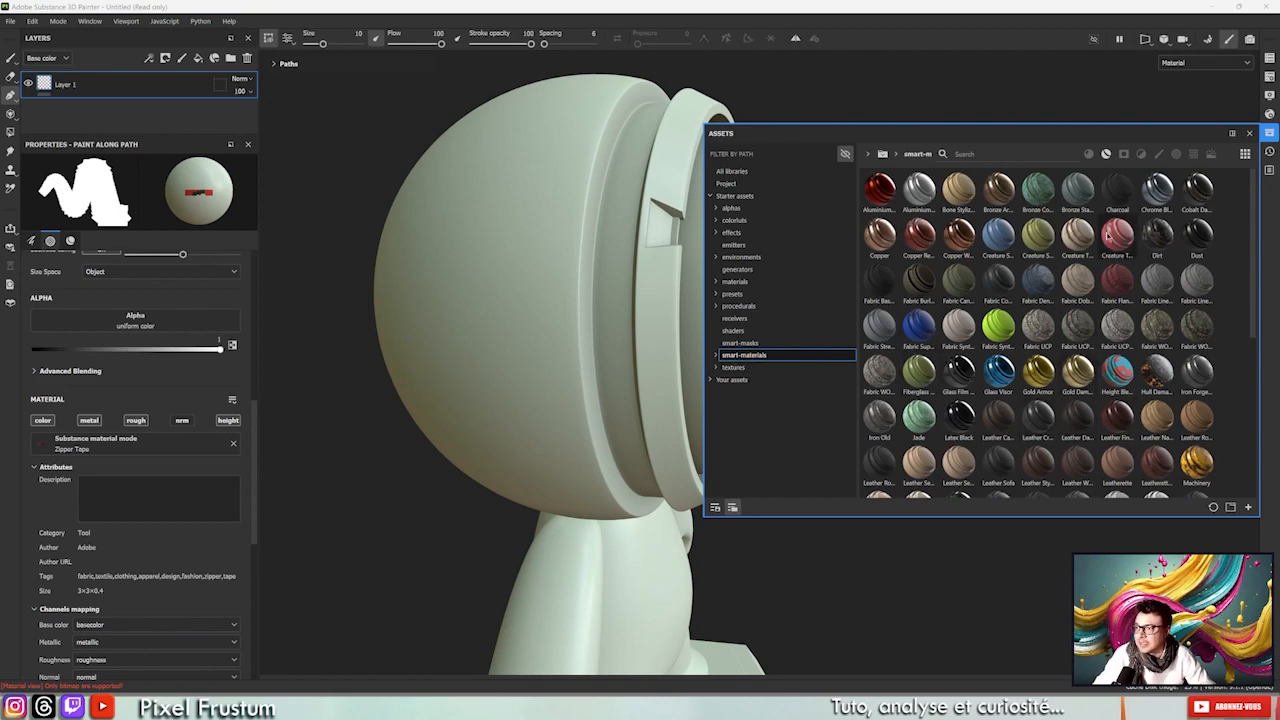
pyautogui.scroll(-3, 1118, 230)
pyautogui.scroll(-3, 1110, 445)
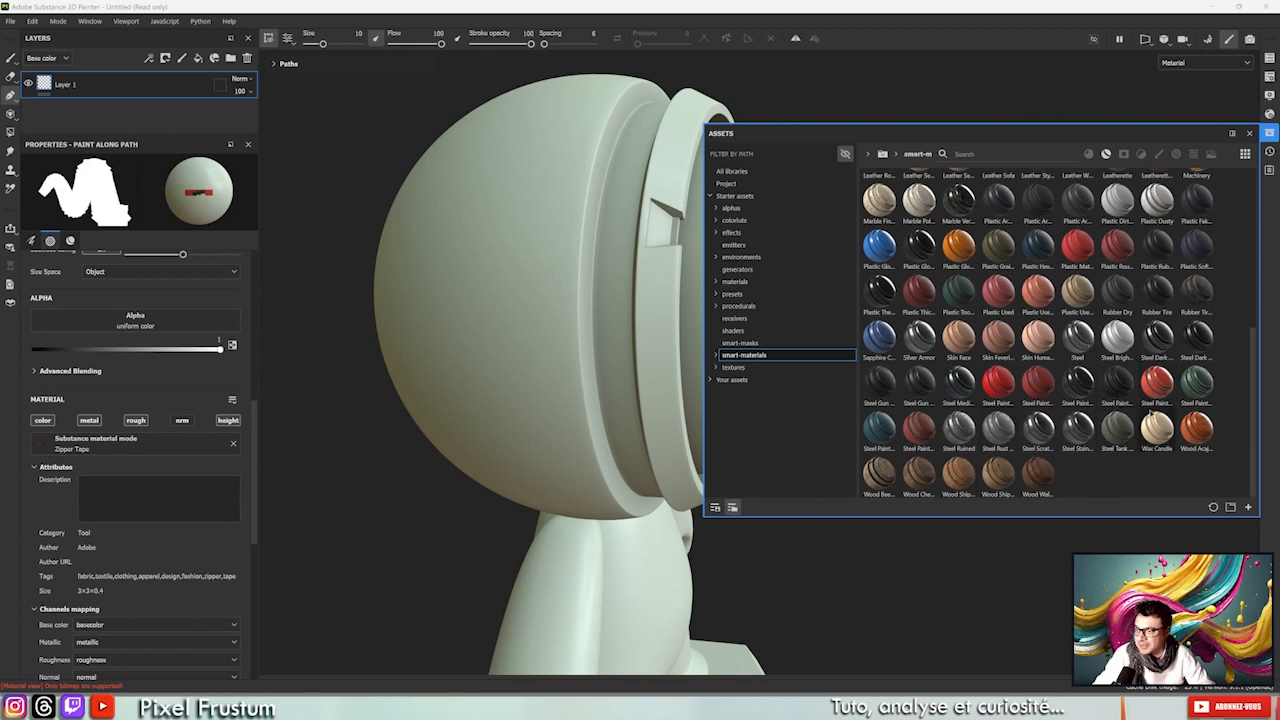
pyautogui.moveTo(1167, 390)
pyautogui.mouseDown()
pyautogui.moveTo(170, 140)
pyautogui.moveTo(115, 84)
pyautogui.mouseUp()
# Close the asset library and examine the scraped edges and dirty crevices of the painted steel material around the head.
pyautogui.keyDown('alt'); pyautogui.moveTo(521, 243); pyautogui.dragTo(351, 283); pyautogui.keyUp('alt')
pyautogui.keyDown('alt'); pyautogui.moveTo(509, 206); pyautogui.dragTo(497, 440, button='right'); pyautogui.keyUp('alt')
pyautogui.keyDown('alt'); pyautogui.moveTo(414, 374); pyautogui.dragTo(567, 315); pyautogui.keyUp('alt')
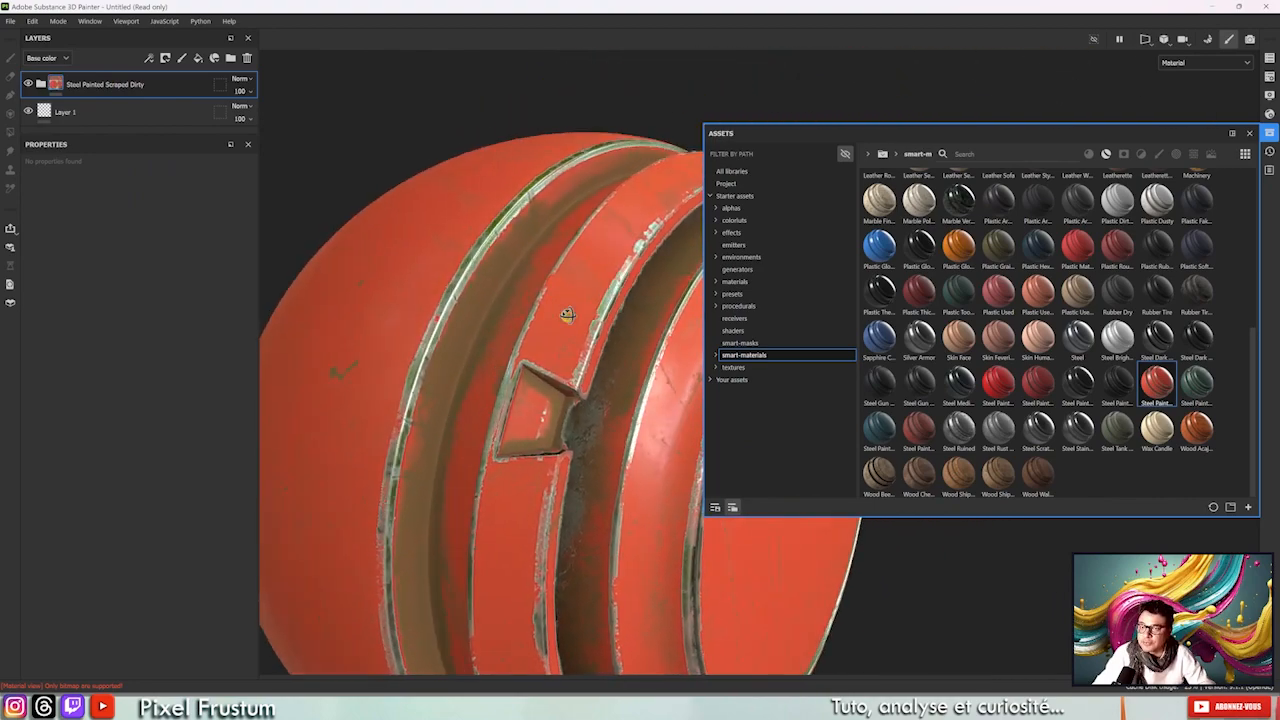
pyautogui.click(1249, 133)
pyautogui.keyDown('alt'); pyautogui.moveTo(1000, 160); pyautogui.dragTo(534, 277); pyautogui.keyUp('alt')
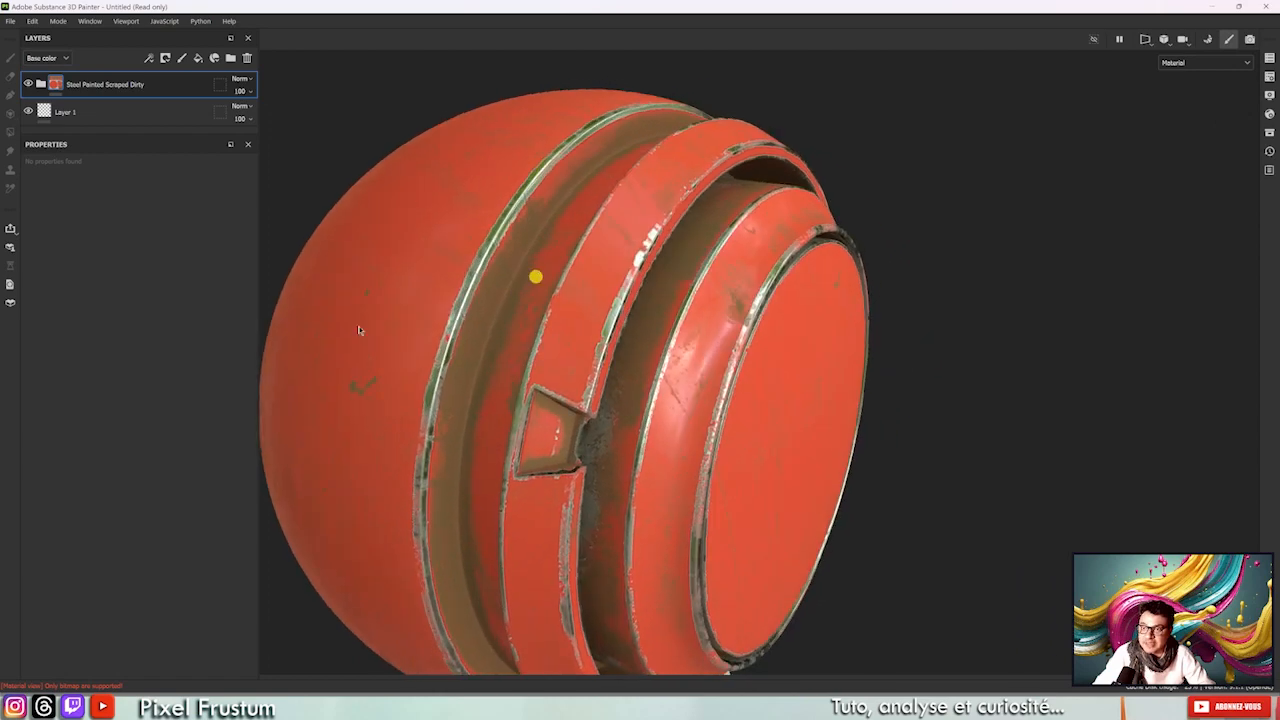
pyautogui.keyDown('alt'); pyautogui.moveTo(449, 313); pyautogui.dragTo(510, 260, button='middle'); pyautogui.keyUp('alt')
pyautogui.keyDown('alt'); pyautogui.moveTo(444, 173); pyautogui.dragTo(551, 366, button='right'); pyautogui.keyUp('alt')
pyautogui.keyDown('alt'); pyautogui.moveTo(526, 220); pyautogui.dragTo(594, 217); pyautogui.keyUp('alt')
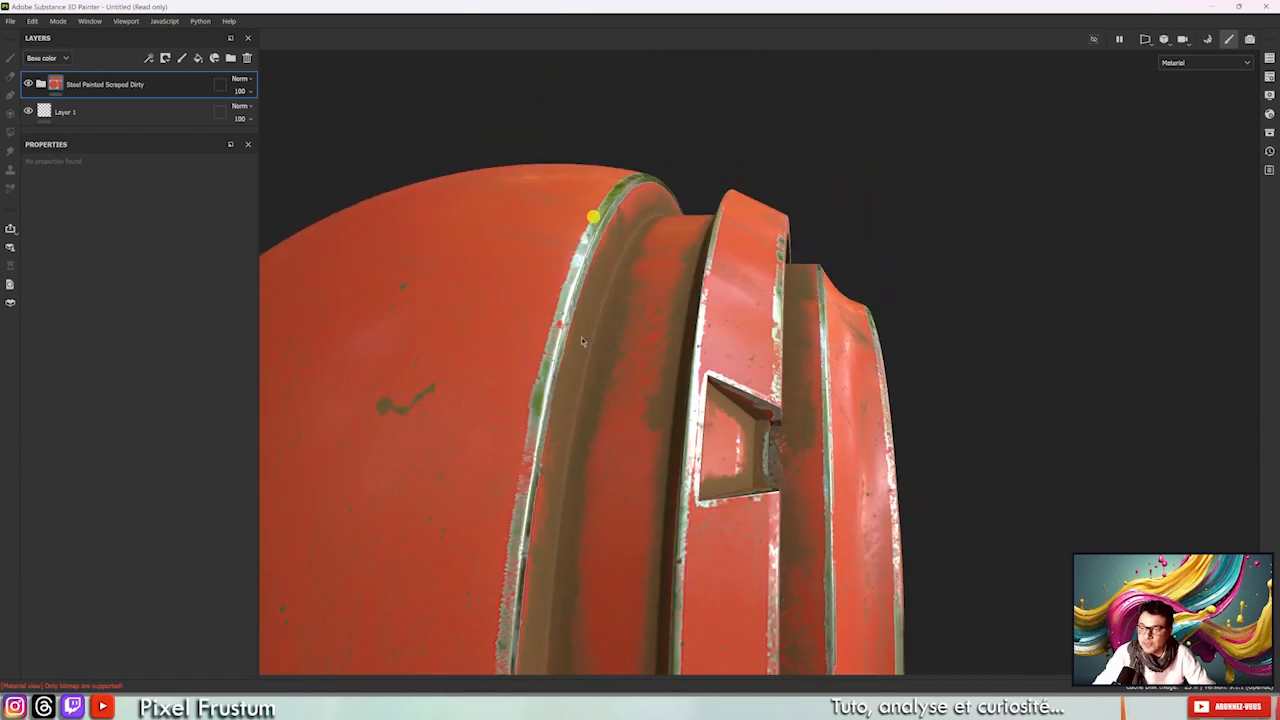
pyautogui.keyDown('alt'); pyautogui.moveTo(562, 330); pyautogui.dragTo(649, 277); pyautogui.keyUp('alt')
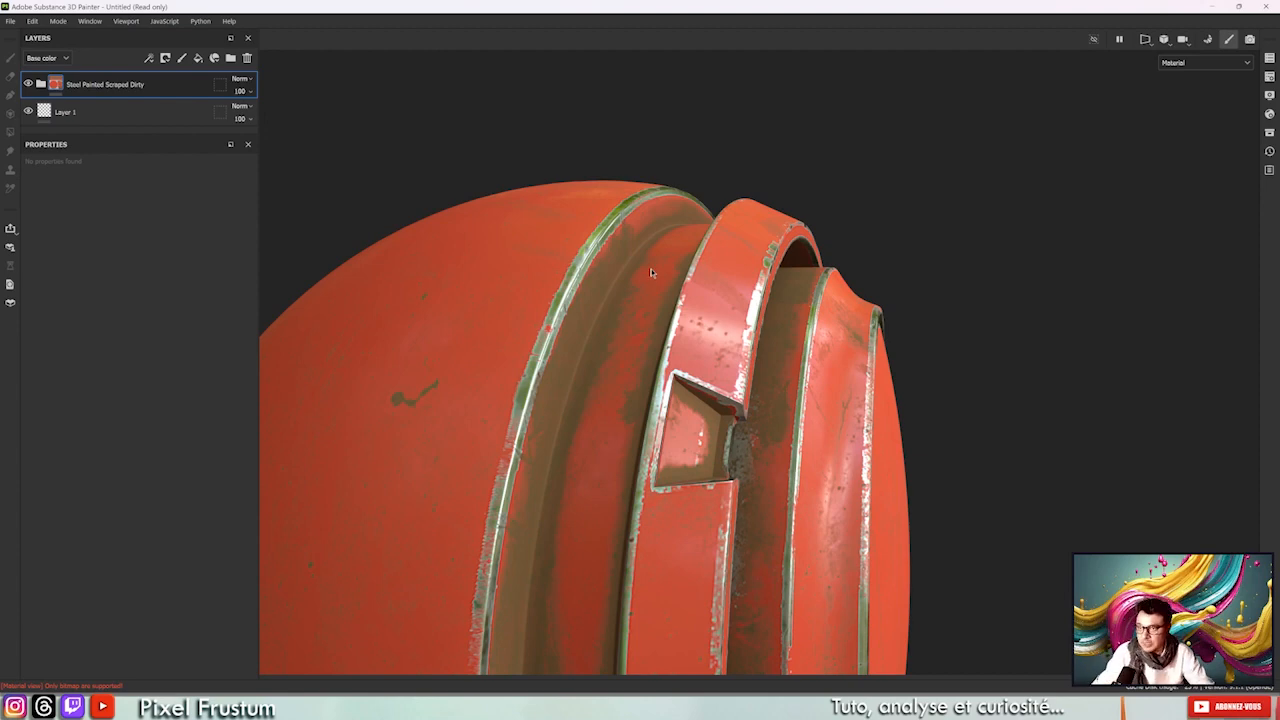
pyautogui.moveTo(649, 273)
pyautogui.keyDown('alt'); pyautogui.mouseDown()
pyautogui.moveTo(638, 289)
pyautogui.moveTo(773, 357)
pyautogui.moveTo(597, 266)
pyautogui.moveTo(814, 291)
pyautogui.moveTo(654, 371)
pyautogui.moveTo(619, 300)
pyautogui.mouseUp(); pyautogui.keyUp('alt')
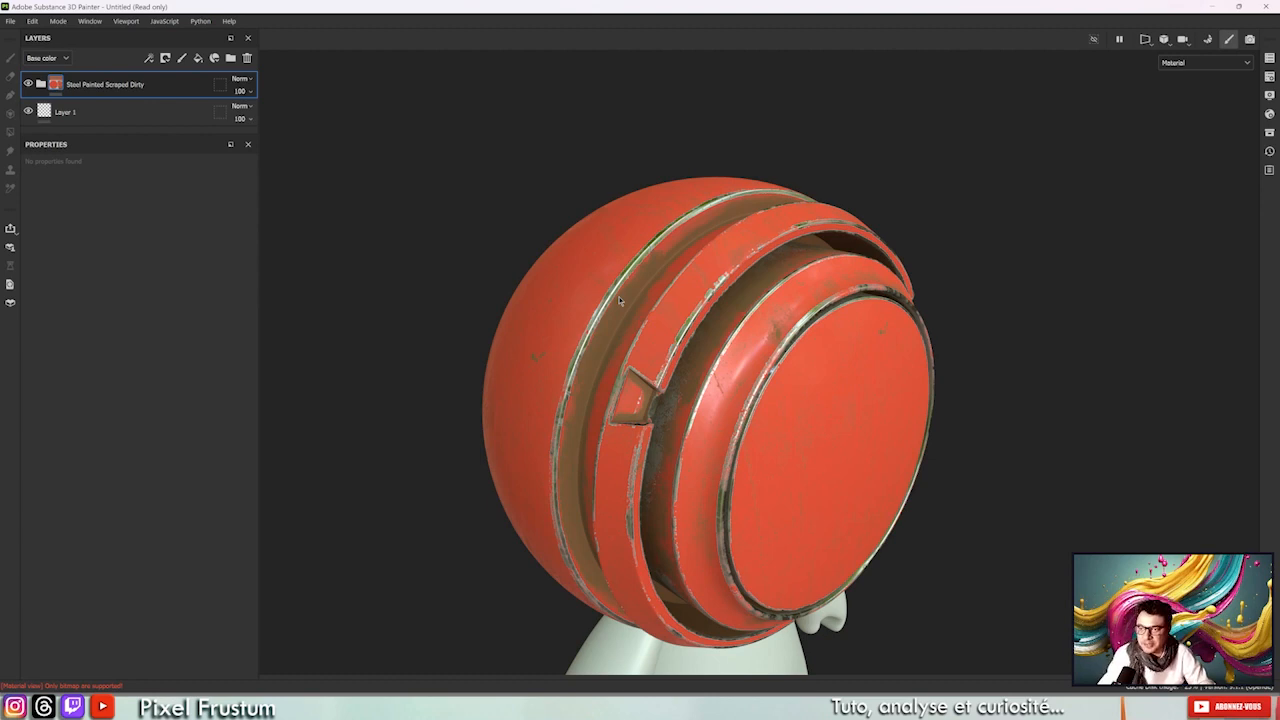
pyautogui.keyDown('alt'); pyautogui.moveTo(582, 256); pyautogui.dragTo(674, 206); pyautogui.keyUp('alt')
pyautogui.keyDown('alt'); pyautogui.moveTo(674, 206); pyautogui.dragTo(786, 522, button='right'); pyautogui.keyUp('alt')
pyautogui.keyDown('alt'); pyautogui.moveTo(794, 344); pyautogui.dragTo(660, 320); pyautogui.keyUp('alt')
pyautogui.keyDown('alt'); pyautogui.moveTo(660, 320); pyautogui.dragTo(891, 640, button='right'); pyautogui.keyUp('alt')
pyautogui.keyDown('alt'); pyautogui.moveTo(891, 640); pyautogui.dragTo(631, 508); pyautogui.keyUp('alt')
pyautogui.keyDown('alt'); pyautogui.moveTo(714, 471); pyautogui.dragTo(534, 377, button='right'); pyautogui.keyUp('alt')
pyautogui.keyDown('alt'); pyautogui.moveTo(690, 370); pyautogui.dragTo(629, 249); pyautogui.keyUp('alt')
pyautogui.keyDown('alt'); pyautogui.moveTo(629, 249); pyautogui.dragTo(71, 22, button='right'); pyautogui.keyUp('alt')
pyautogui.keyDown('alt'); pyautogui.moveTo(745, 480); pyautogui.dragTo(899, 314); pyautogui.keyUp('alt')
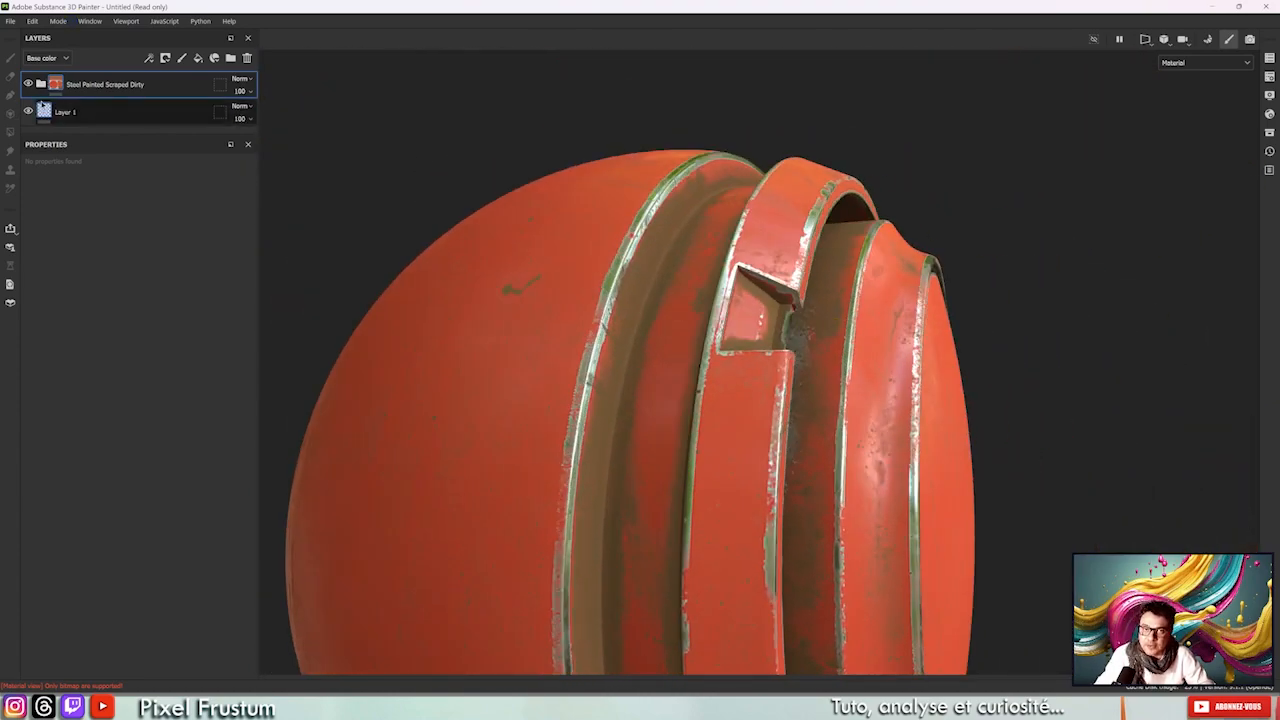
# Enlarge the layer stack area and expand the Steel Painted Scraped Dirty folder to show its sublayers.
pyautogui.moveTo(145, 132); pyautogui.dragTo(160, 400)
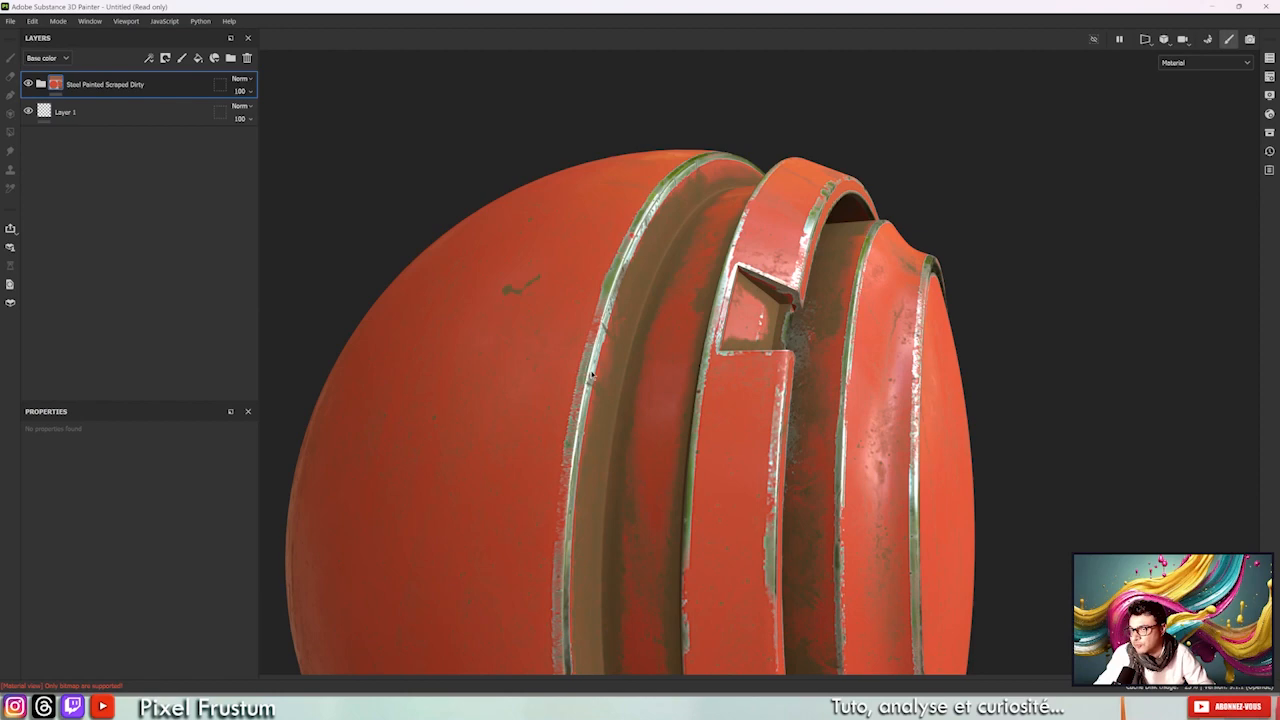
pyautogui.keyDown('alt'); pyautogui.moveTo(663, 165); pyautogui.dragTo(773, 417, button='right'); pyautogui.keyUp('alt')
pyautogui.keyDown('alt'); pyautogui.moveTo(773, 417); pyautogui.dragTo(671, 369); pyautogui.keyUp('alt')
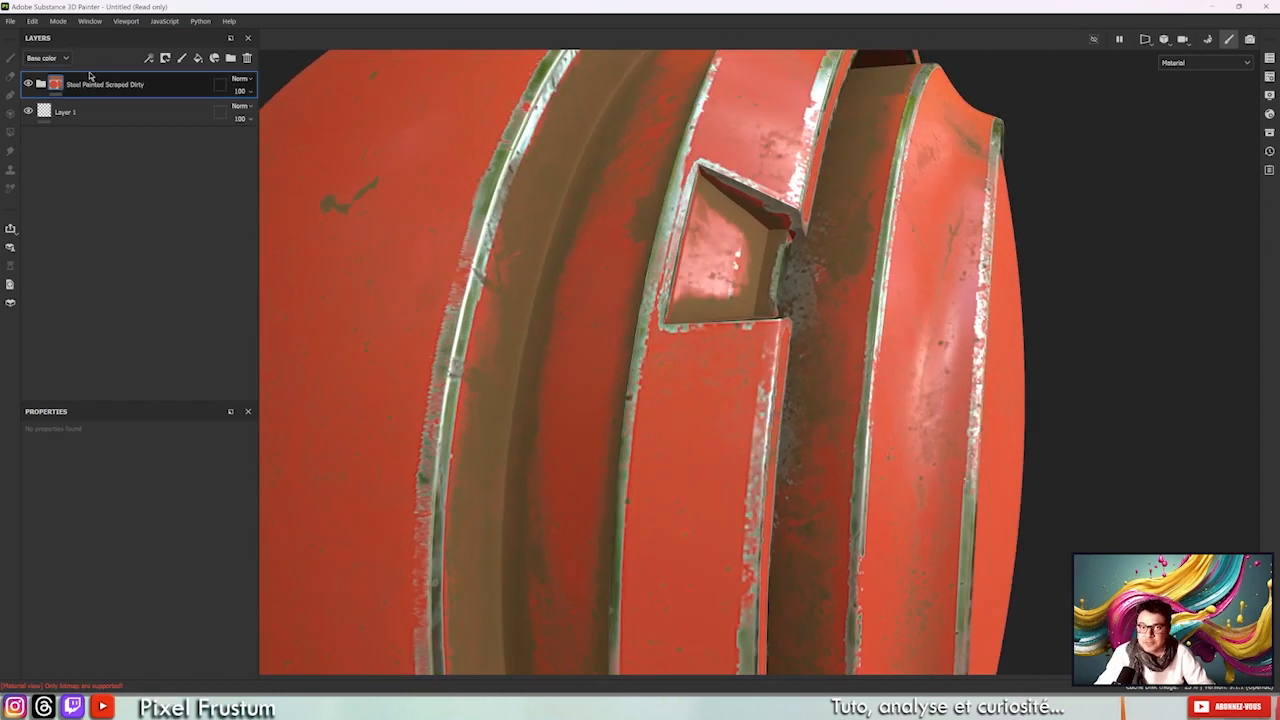
pyautogui.click(40, 85)
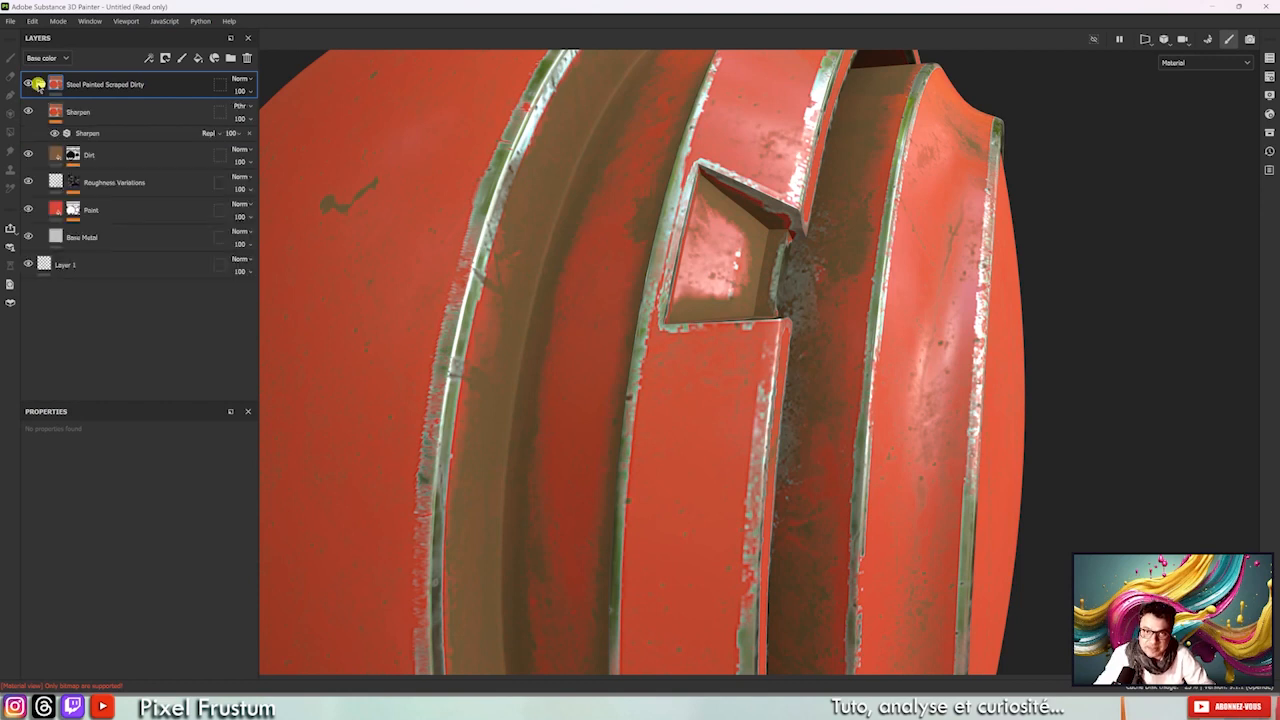
# Change the base color of the smart material's Paint layer to blue and view the head.
pyautogui.click(57, 209)
pyautogui.click(171, 571)
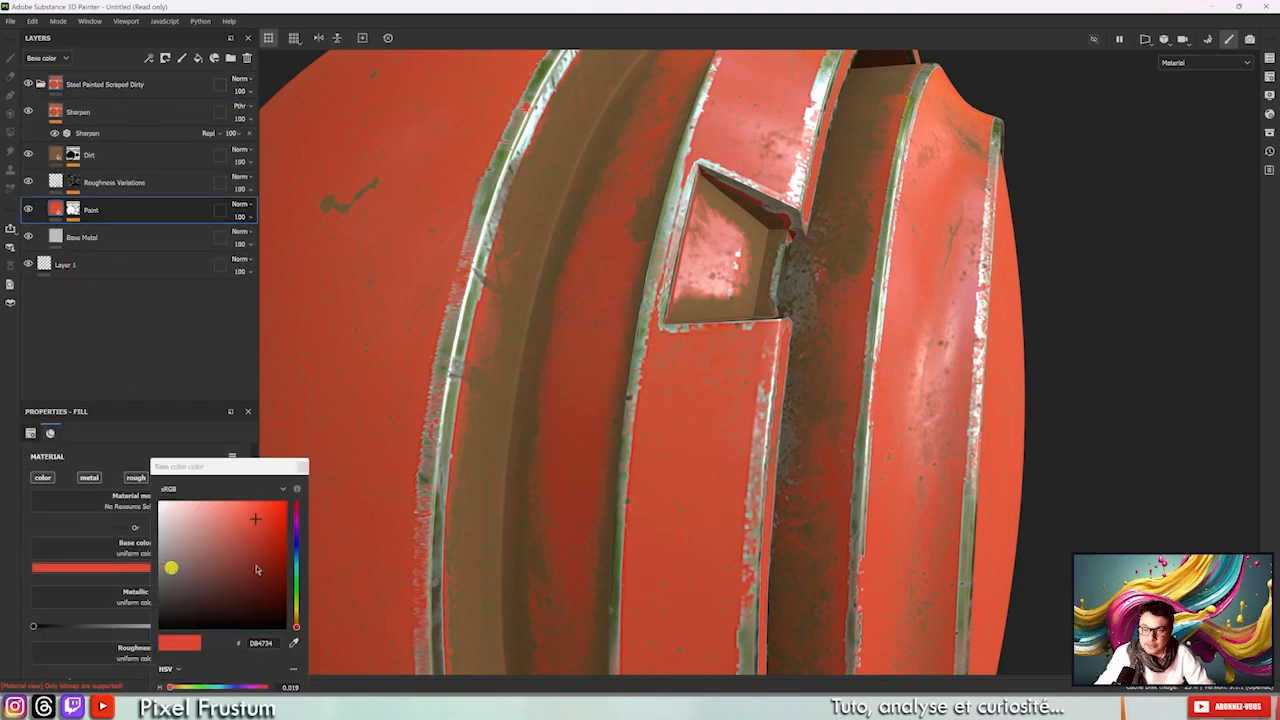
pyautogui.click(296, 543)
pyautogui.click(302, 467)
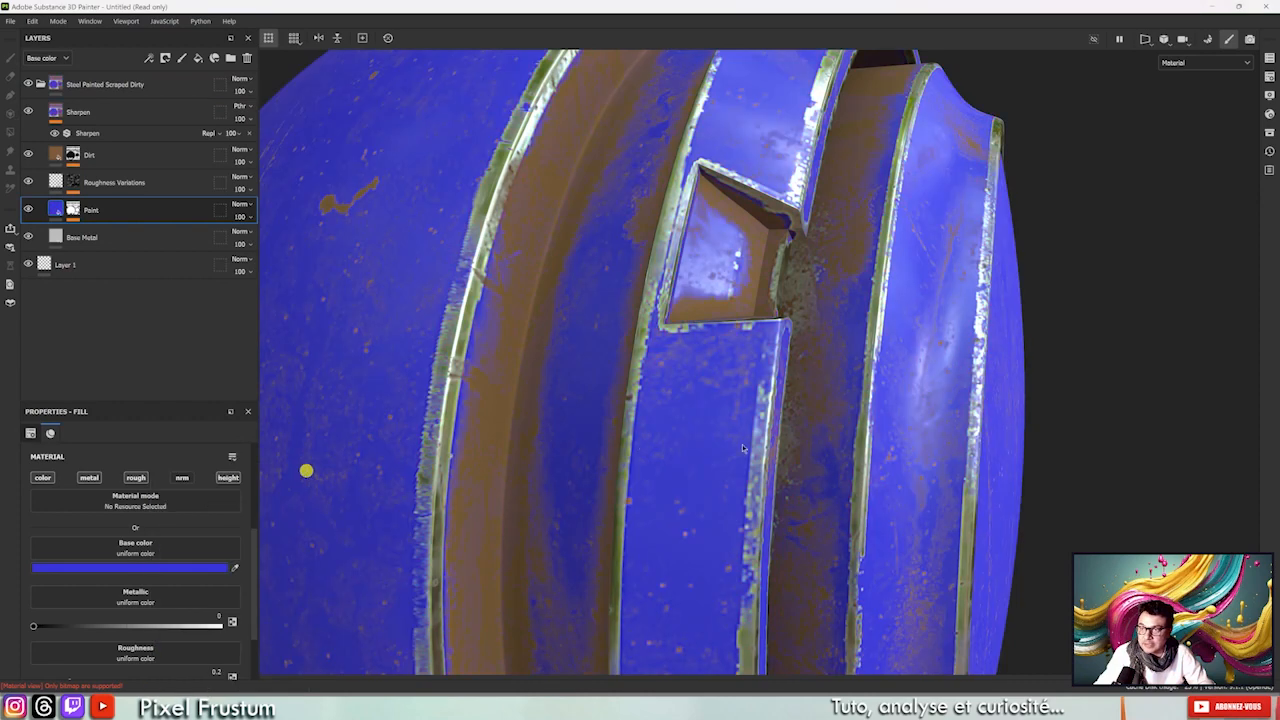
pyautogui.keyDown('alt'); pyautogui.moveTo(306, 471); pyautogui.dragTo(471, 237); pyautogui.keyUp('alt')
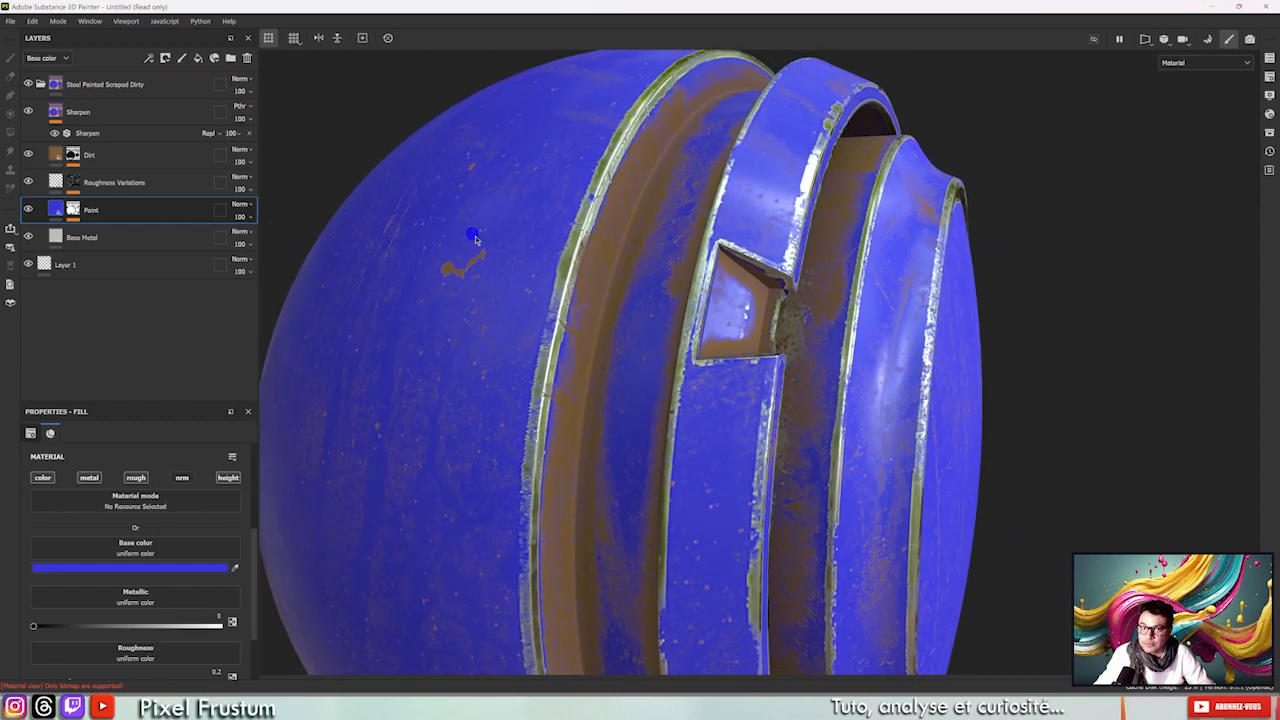
# Select the Mask Builder - Legacy generator on the Paint layer's mask, raise its Level, and inspect the head.
pyautogui.click(74, 210)
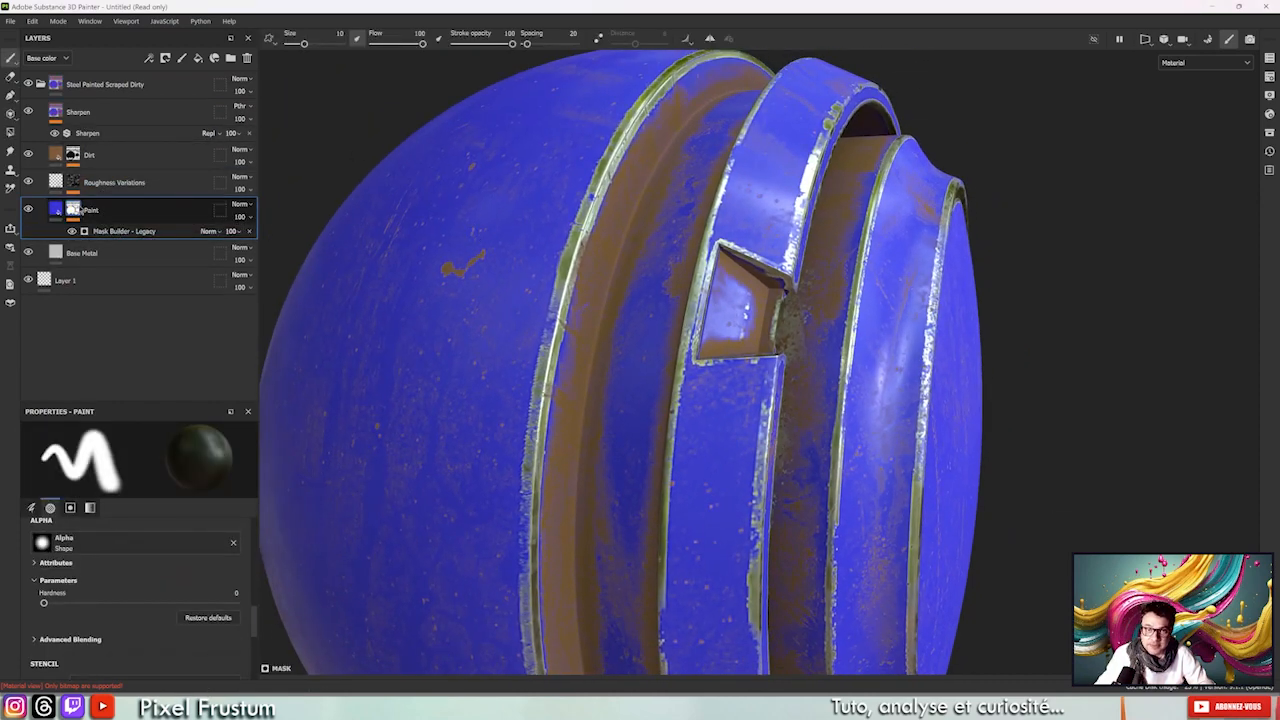
pyautogui.click(120, 231)
pyautogui.scroll(10, 187, 596)
pyautogui.scroll(1, 125, 490)
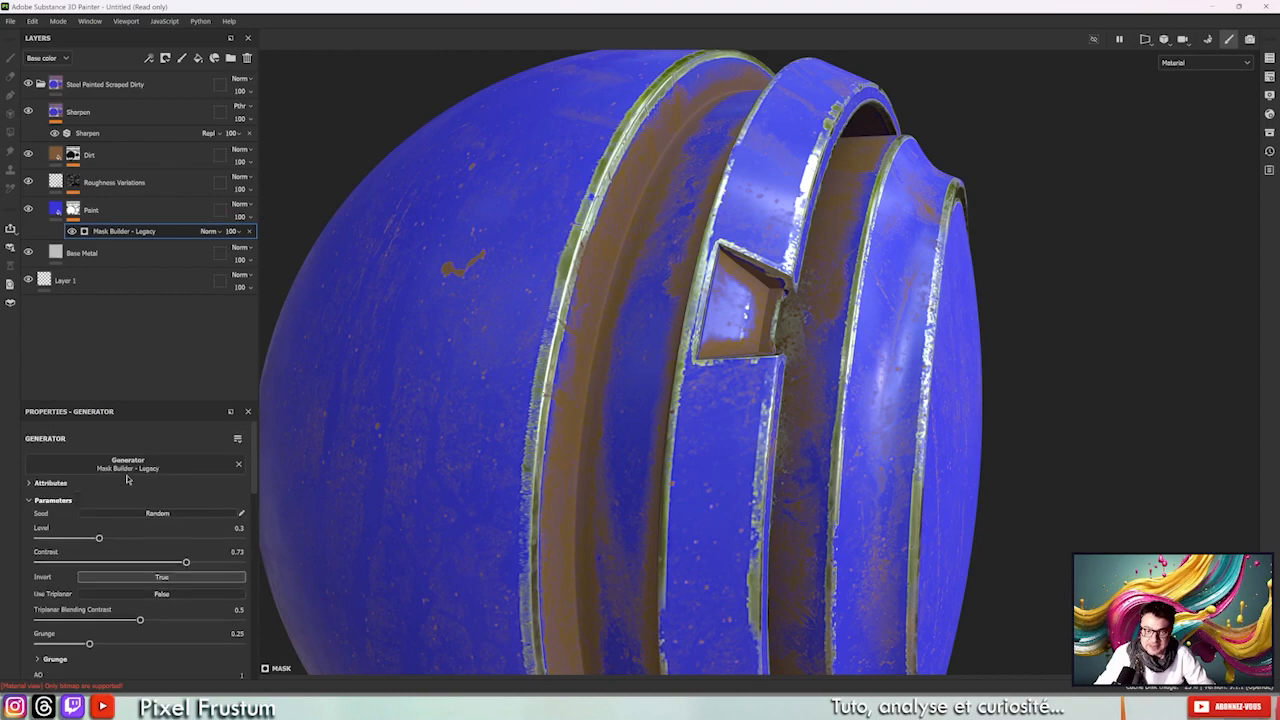
pyautogui.moveTo(100, 538)
pyautogui.mouseDown()
pyautogui.moveTo(64, 540)
pyautogui.moveTo(197, 533)
pyautogui.mouseUp()
pyautogui.keyDown('alt'); pyautogui.moveTo(340, 380); pyautogui.dragTo(514, 234, button='right'); pyautogui.keyUp('alt')
pyautogui.keyDown('alt'); pyautogui.moveTo(514, 234); pyautogui.dragTo(606, 363); pyautogui.keyUp('alt')
# Set the Paint mask generator's Level to 0.58, Contrast to 0.19 and Grunge to 0.14.
pyautogui.moveTo(197, 540); pyautogui.dragTo(60, 567)
pyautogui.keyDown('alt'); pyautogui.moveTo(487, 319); pyautogui.dragTo(532, 244); pyautogui.keyUp('alt')
pyautogui.keyDown('alt'); pyautogui.moveTo(485, 312); pyautogui.dragTo(669, 320); pyautogui.keyUp('alt')
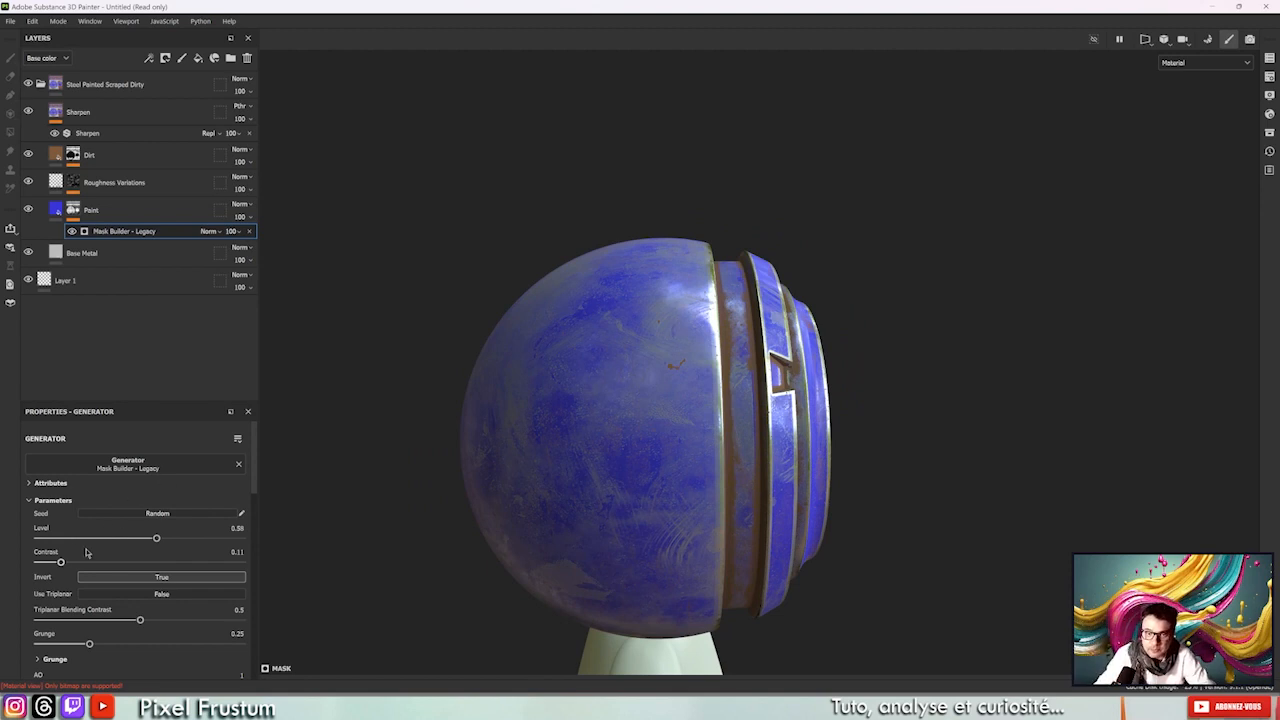
pyautogui.moveTo(60, 563)
pyautogui.mouseDown()
pyautogui.moveTo(211, 569)
pyautogui.moveTo(76, 565)
pyautogui.mouseUp()
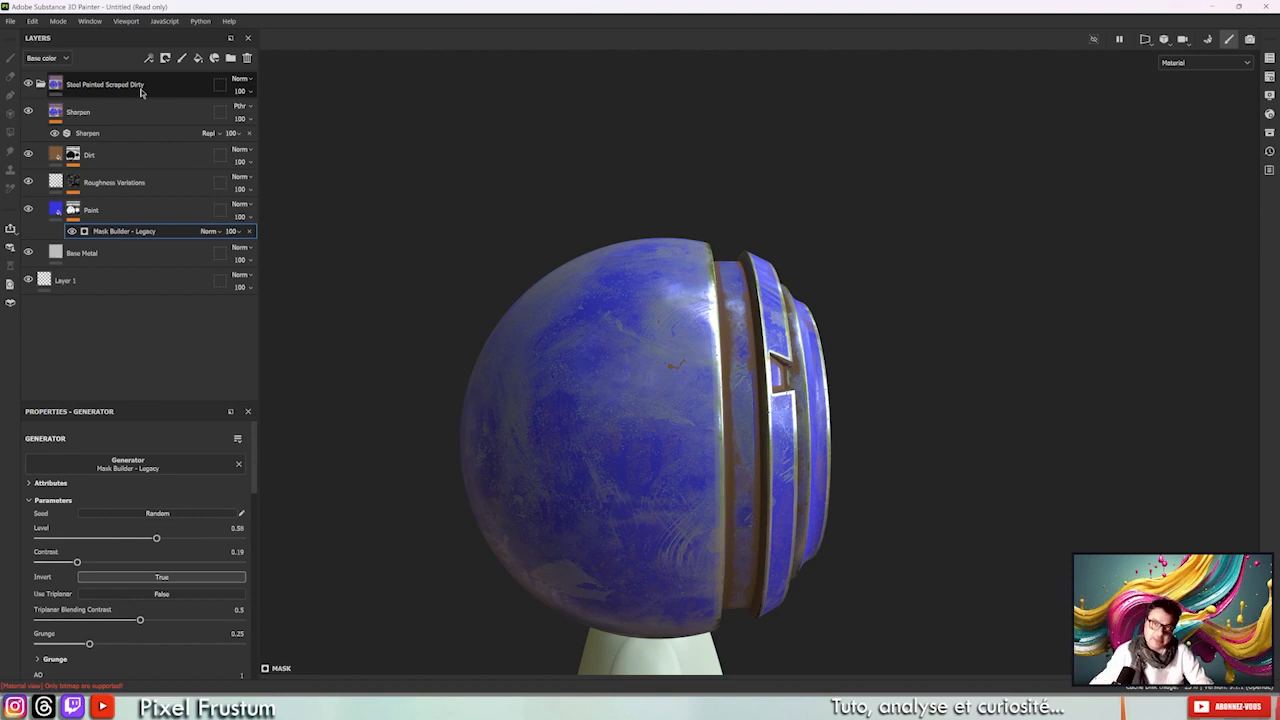
pyautogui.scroll(-2, 93, 594)
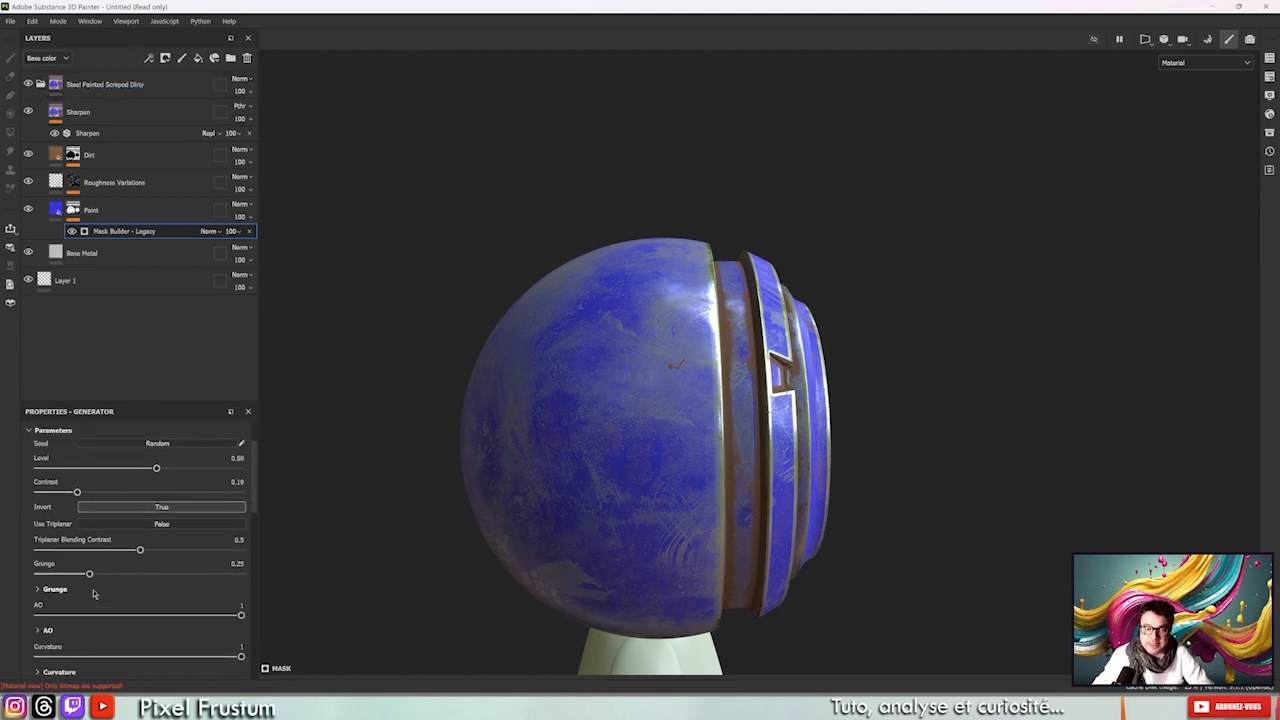
pyautogui.moveTo(89, 573)
pyautogui.mouseDown()
pyautogui.moveTo(237, 569)
pyautogui.moveTo(67, 573)
pyautogui.mouseUp()
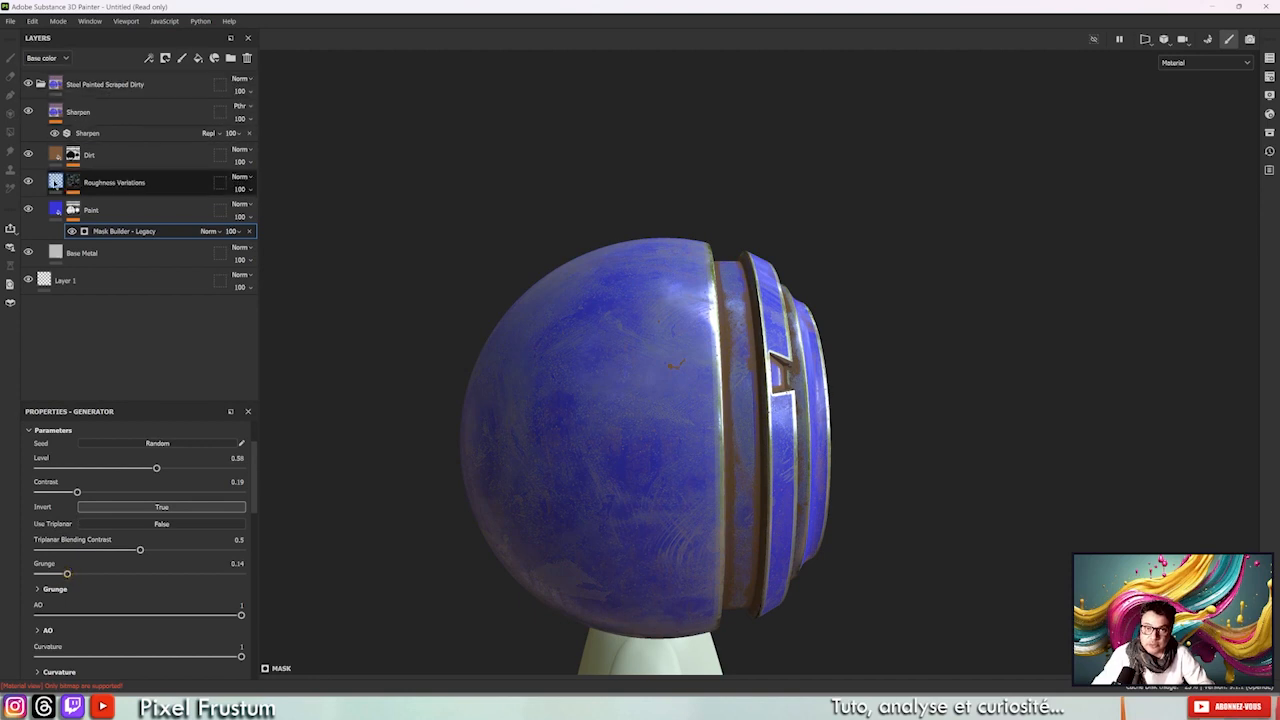
# Set the Balance of the Clouds 3 fill in the Roughness Variations layer's mask to 1.
pyautogui.click(55, 181)
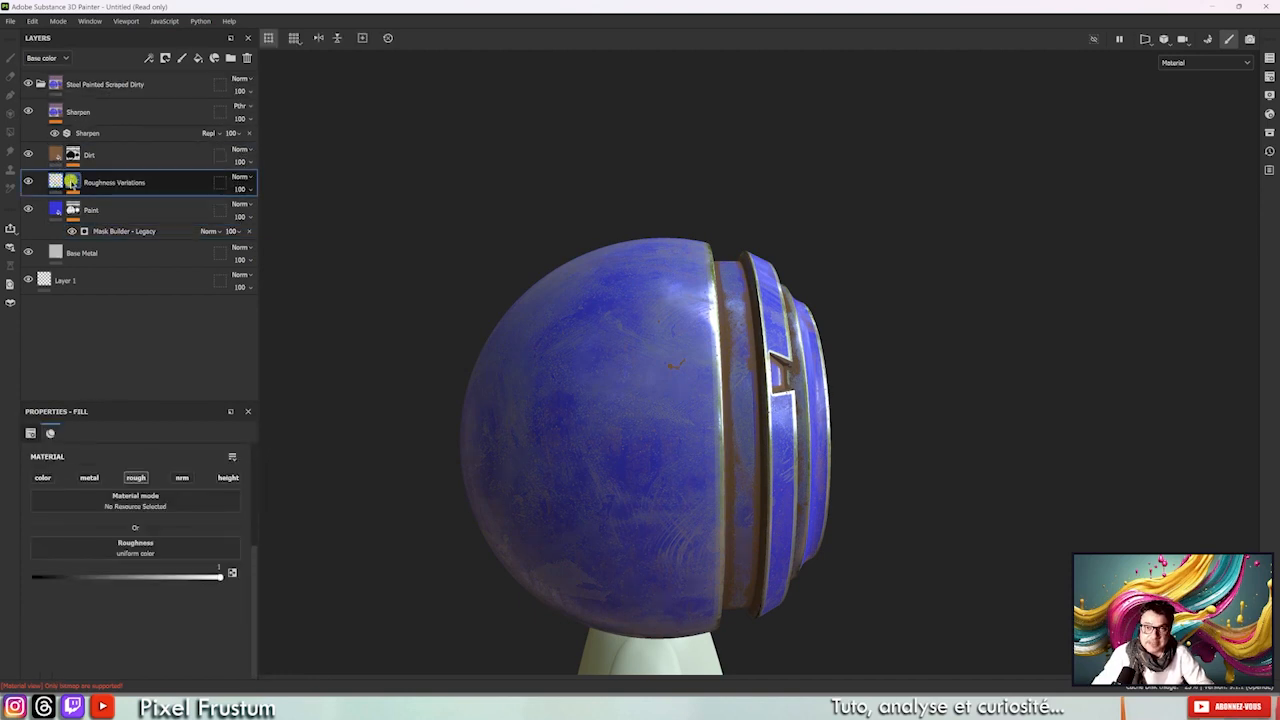
pyautogui.click(72, 181)
pyautogui.scroll(-5, 158, 572)
pyautogui.click(109, 202)
pyautogui.moveTo(140, 576); pyautogui.dragTo(403, 596)
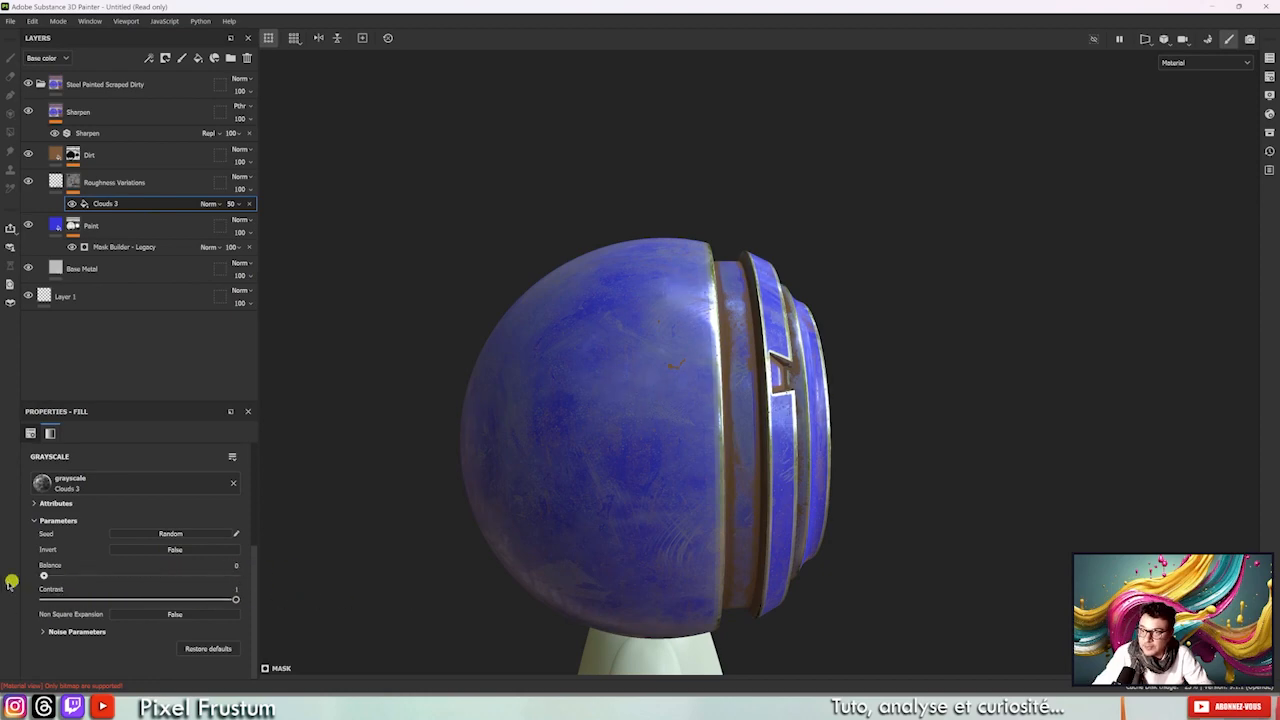
pyautogui.keyDown('alt'); pyautogui.moveTo(380, 557); pyautogui.dragTo(437, 374); pyautogui.keyUp('alt')
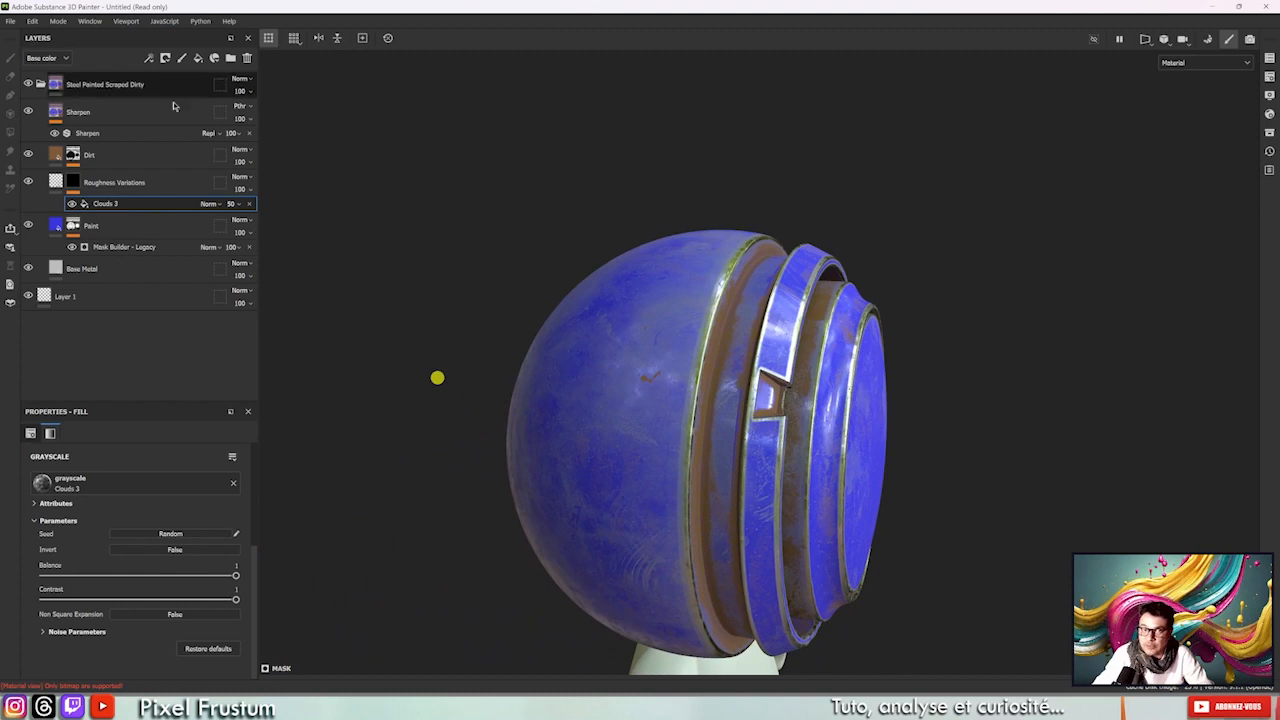
# Set Triplanar Blending Contrast and Grunge to 0 in the Mask Builder - Legacy generator of the Dirt layer's mask.
pyautogui.click(74, 153)
pyautogui.click(104, 177)
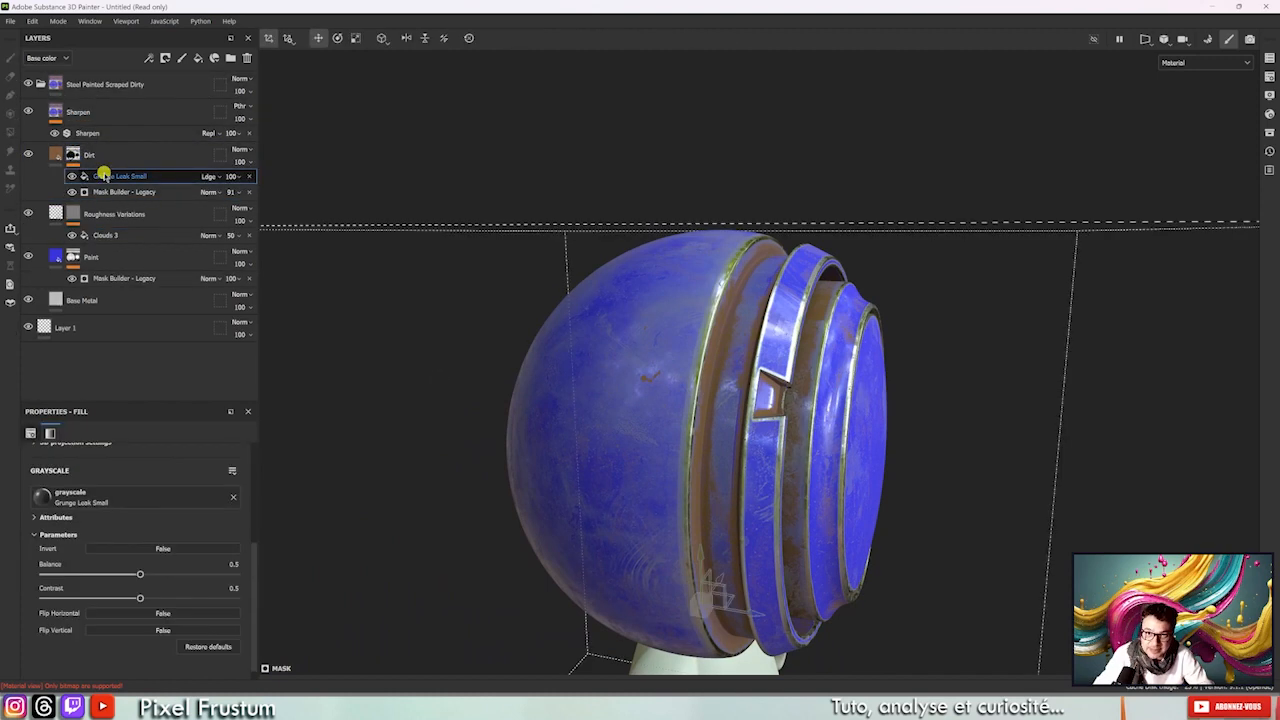
pyautogui.click(106, 191)
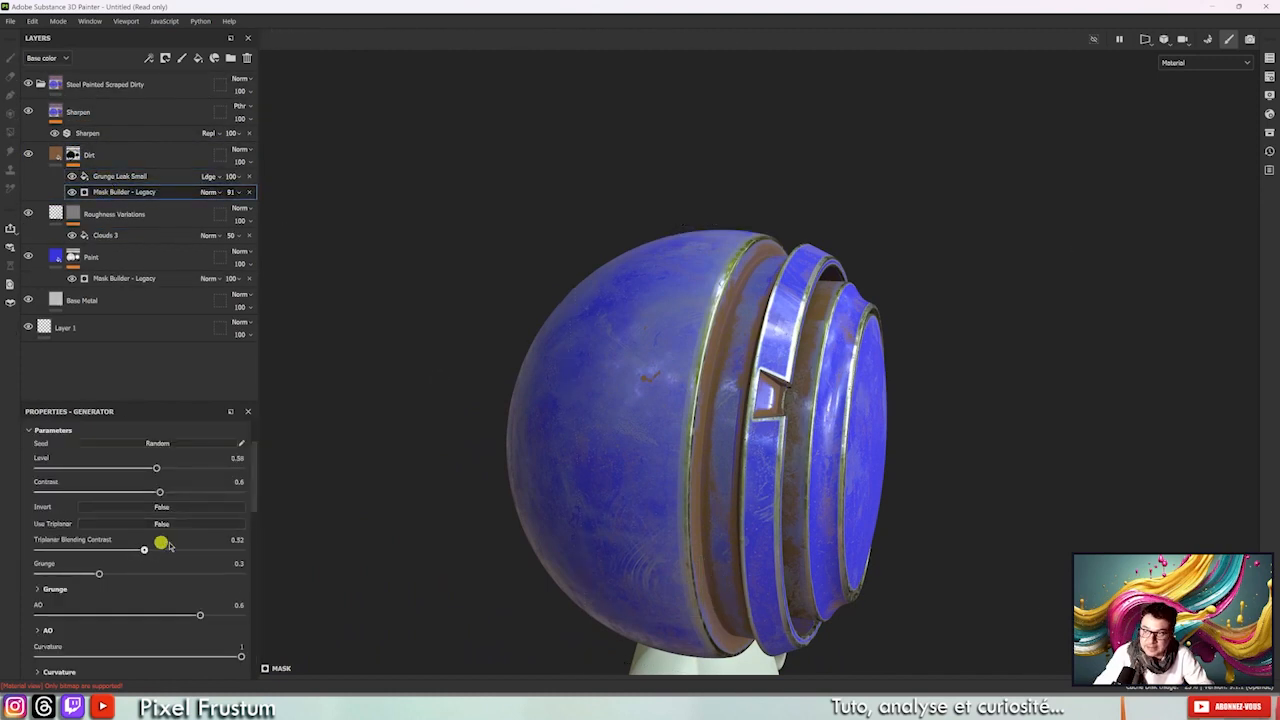
pyautogui.moveTo(100, 573); pyautogui.dragTo(38, 573)
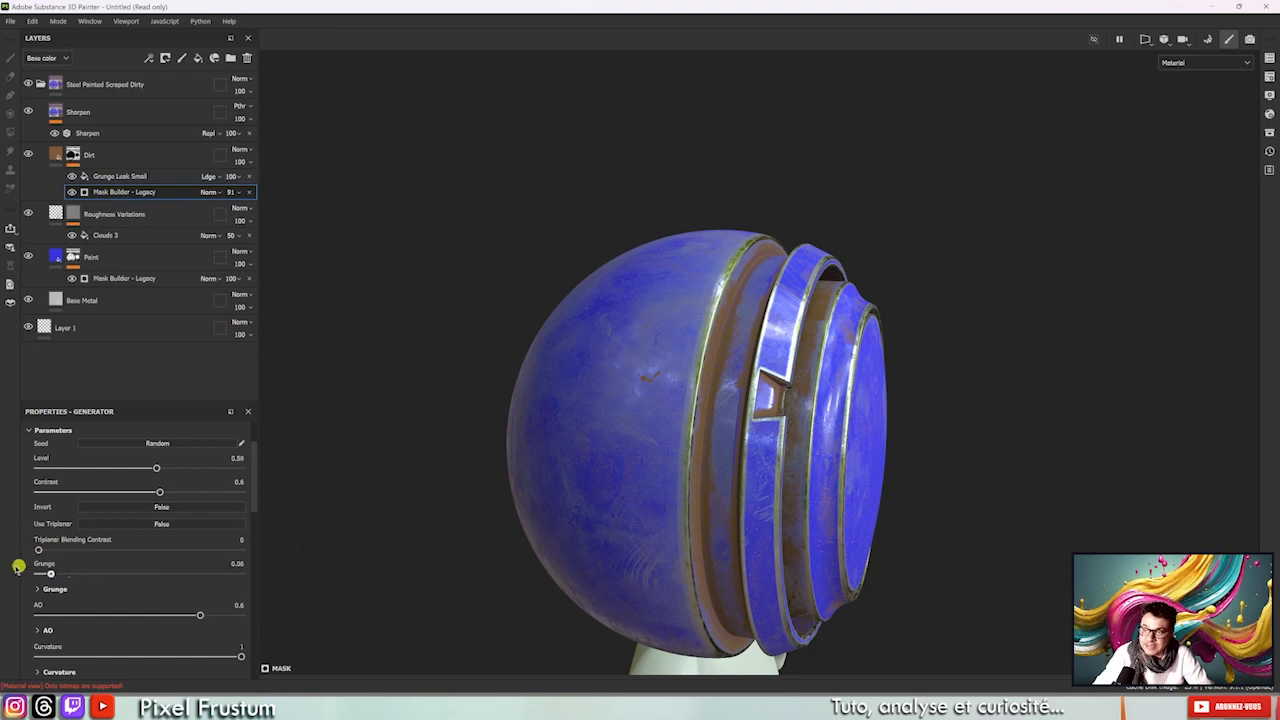
# Hide and show the Dirt layer to compare its effect, and inspect the head from the front.
pyautogui.click(28, 156)
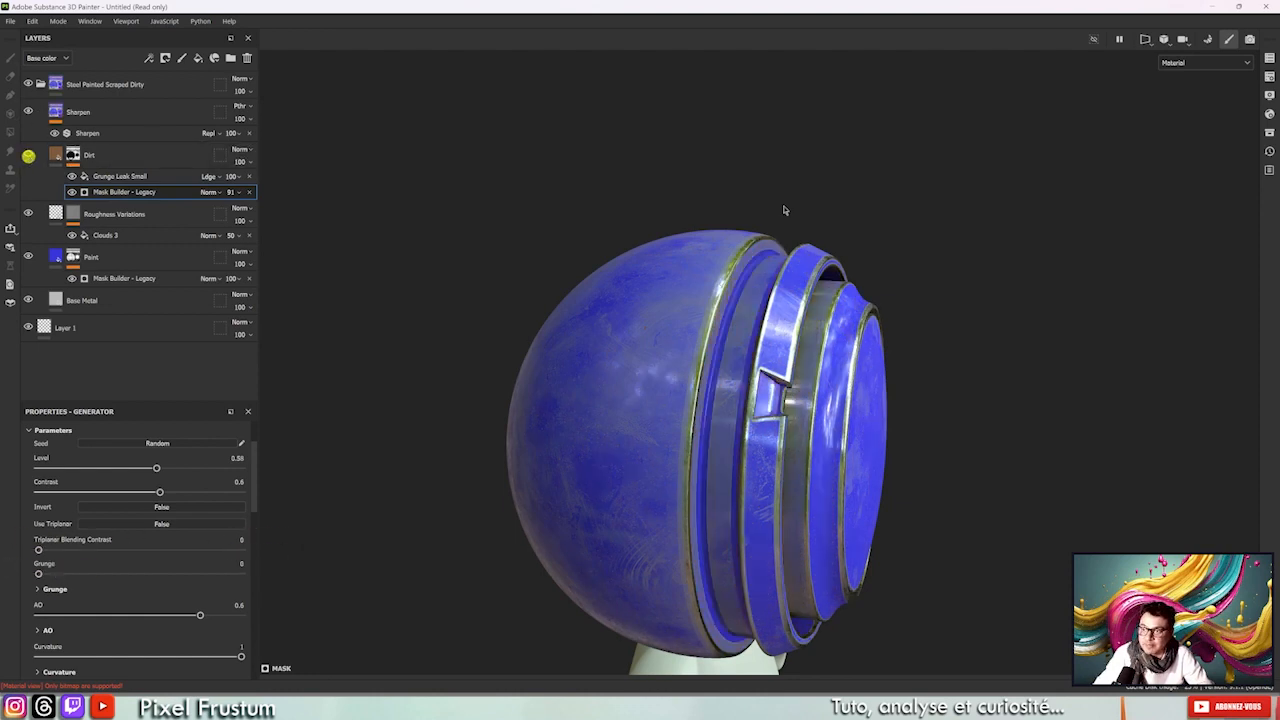
pyautogui.keyDown('alt'); pyautogui.moveTo(783, 209); pyautogui.dragTo(735, 246); pyautogui.keyUp('alt')
pyautogui.click(26, 154)
pyautogui.keyDown('alt'); pyautogui.moveTo(690, 360); pyautogui.dragTo(849, 571, button='right'); pyautogui.keyUp('alt')
pyautogui.keyDown('alt'); pyautogui.moveTo(789, 486); pyautogui.dragTo(537, 473); pyautogui.keyUp('alt')
pyautogui.scroll(-4, 537, 473)
pyautogui.keyDown('alt'); pyautogui.moveTo(746, 408); pyautogui.dragTo(408, 330, button='middle'); pyautogui.keyUp('alt')
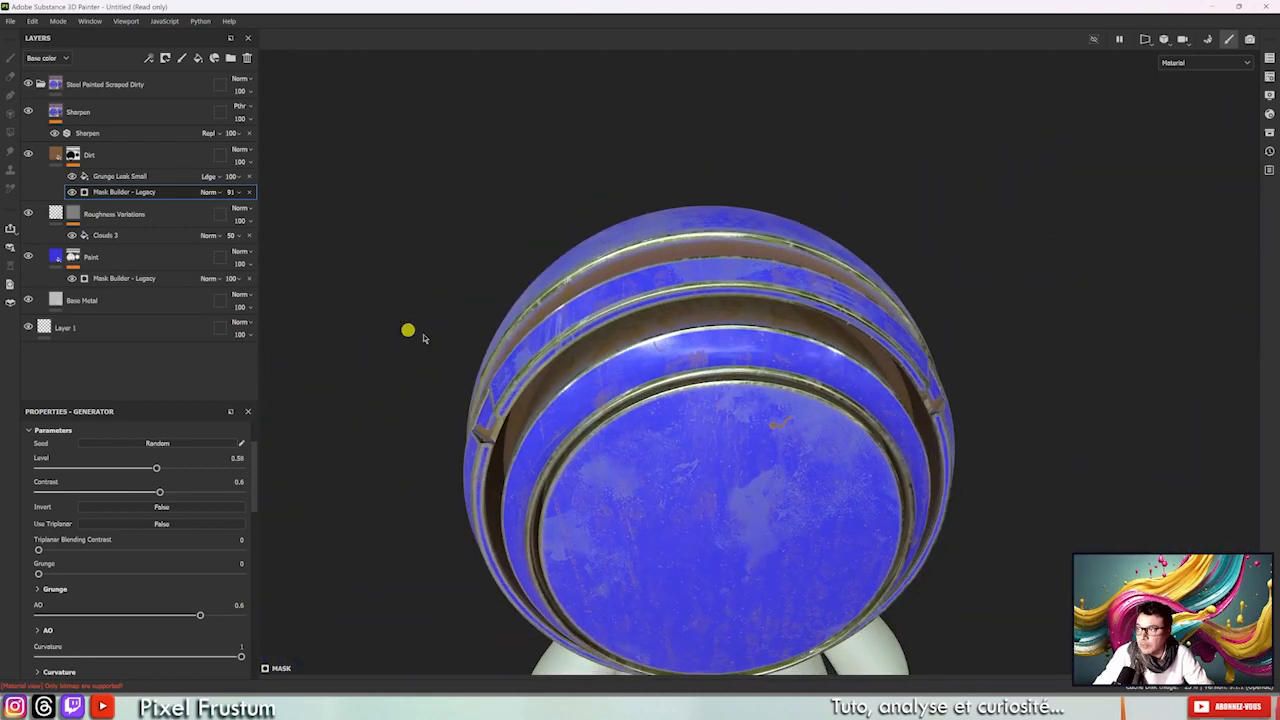
# Open the asset library and browse the smart masks and smart materials collections.
pyautogui.click(1268, 132)
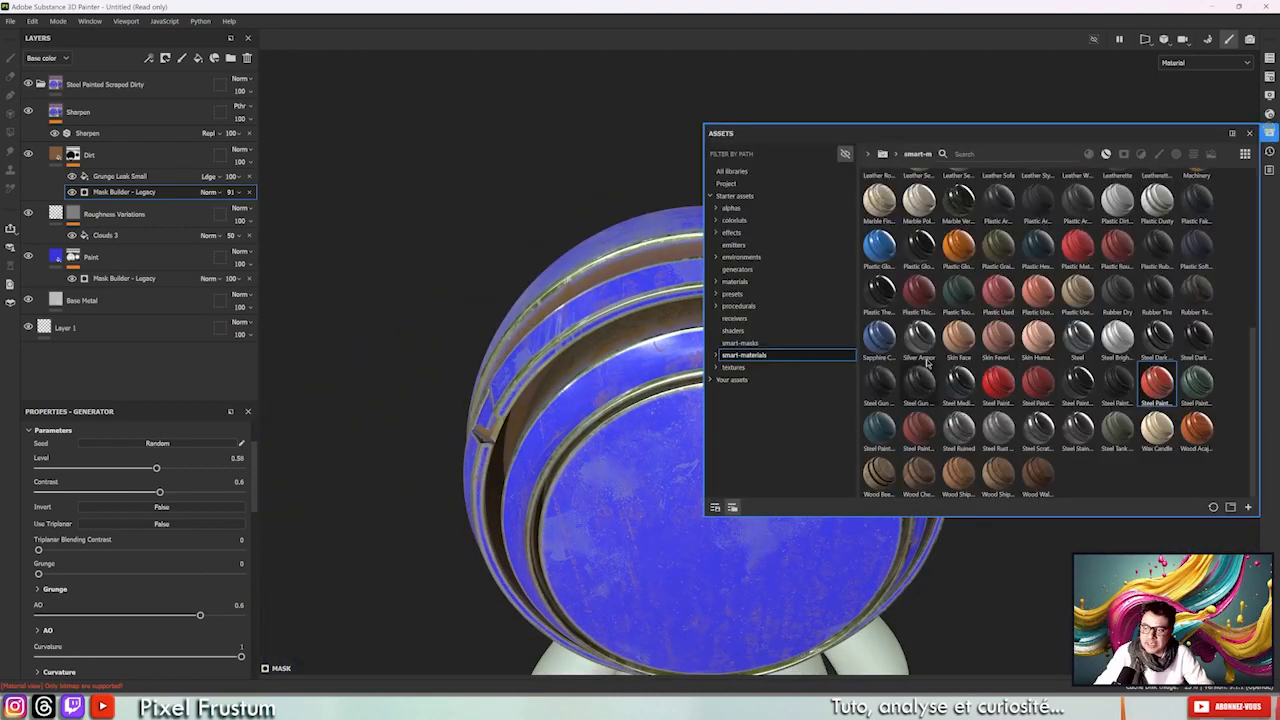
pyautogui.click(757, 343)
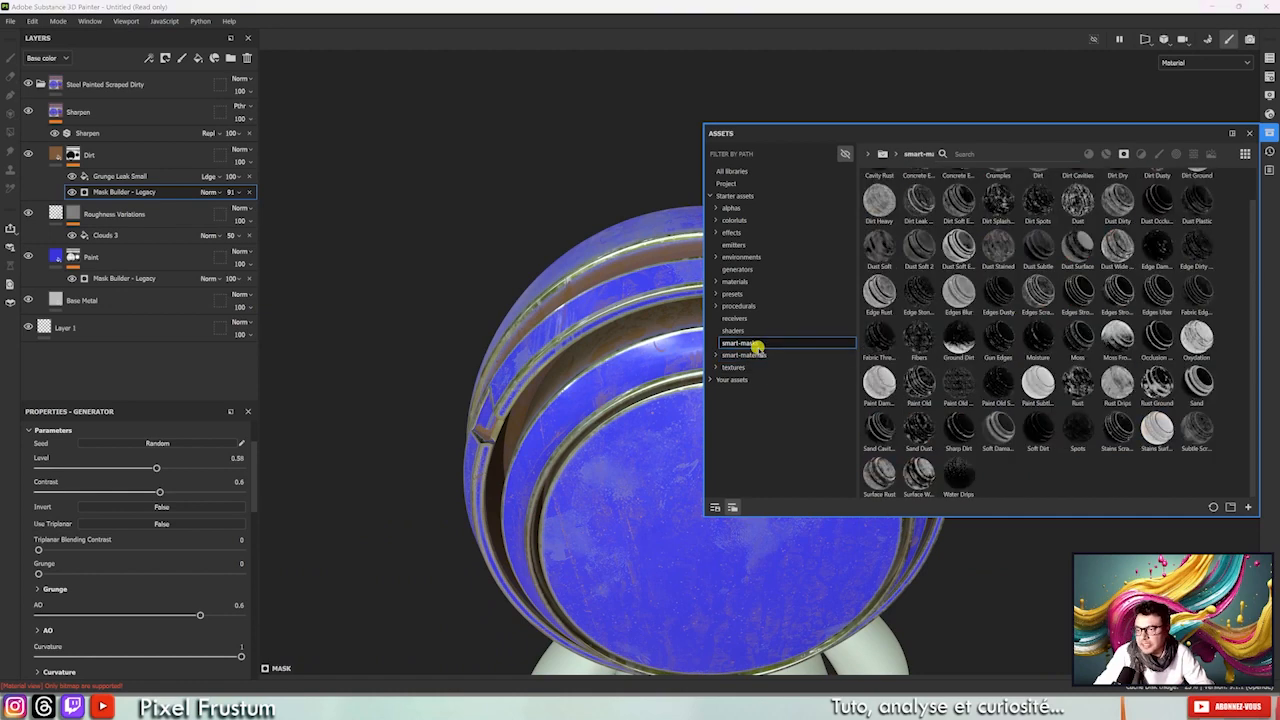
pyautogui.click(755, 355)
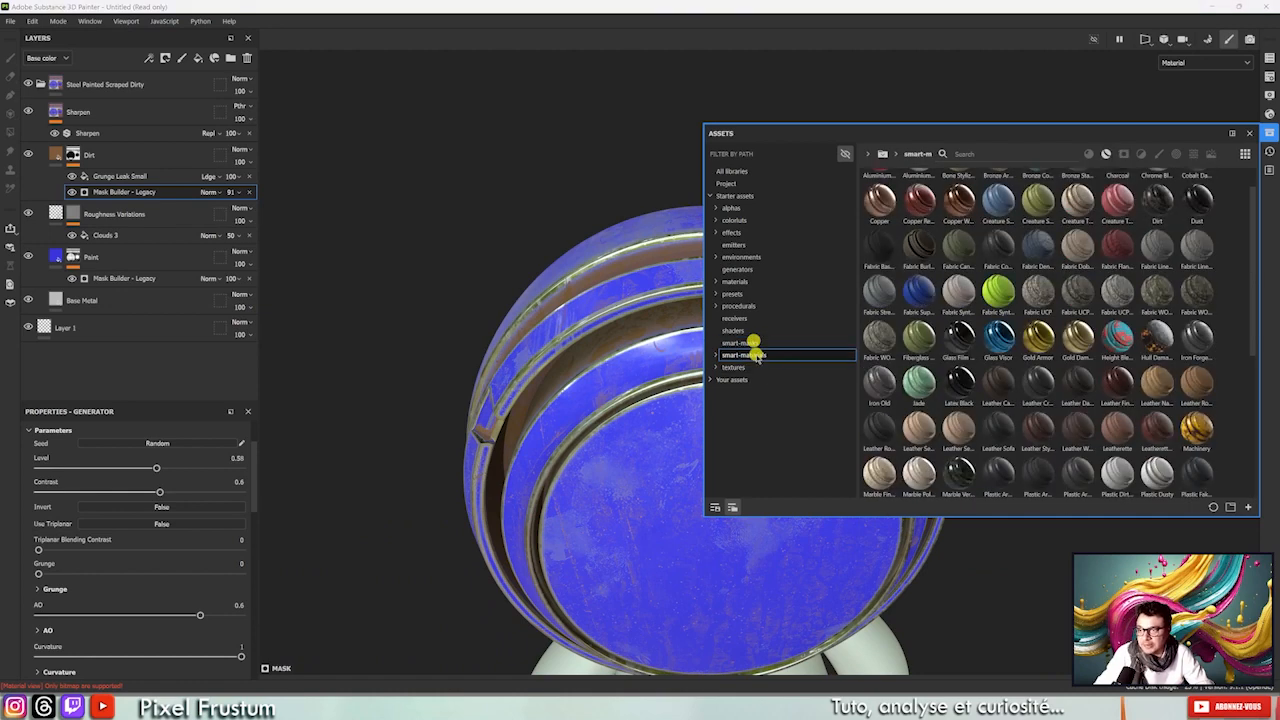